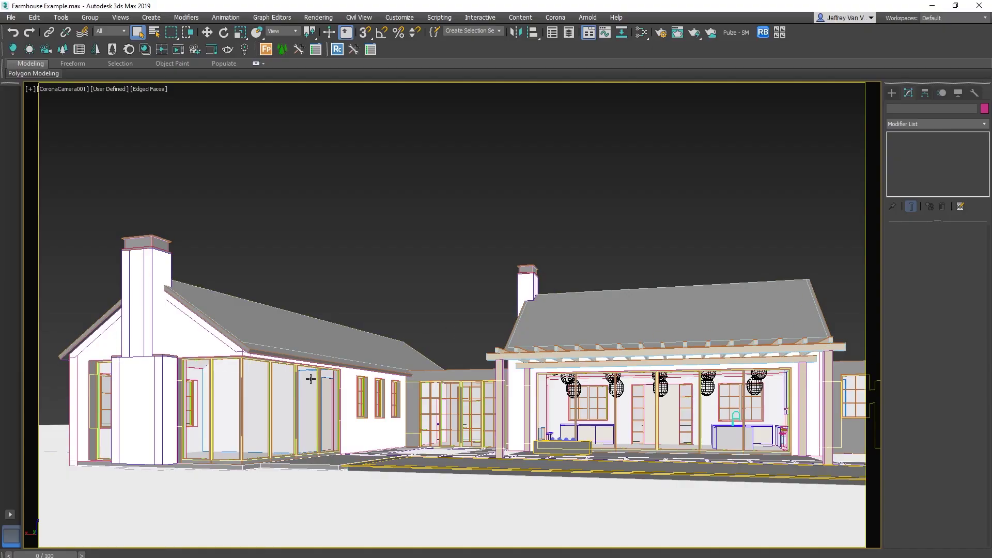
# Step: Check the window glass, standing-seam roof and white siding objects by selecting each
pyautogui.click(310, 380)
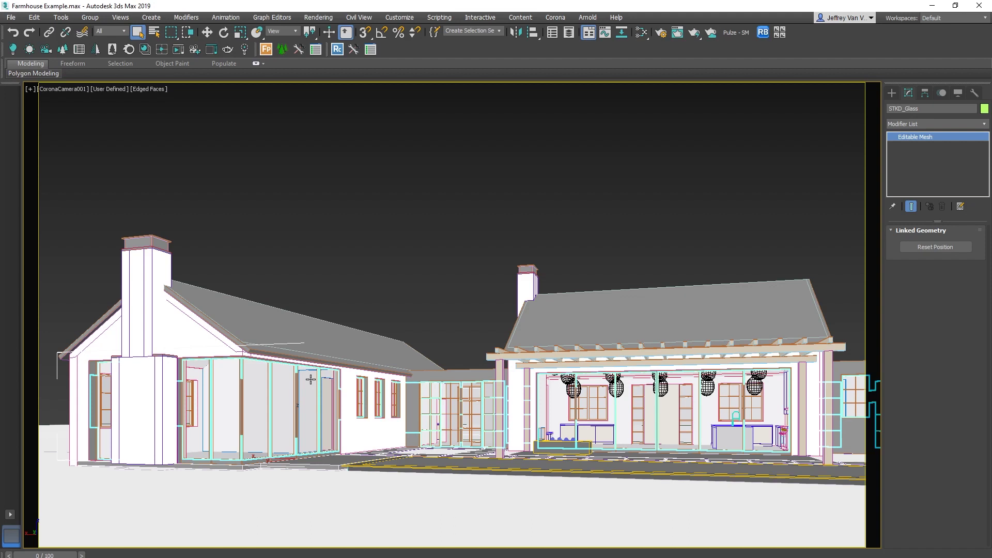
pyautogui.click(292, 333)
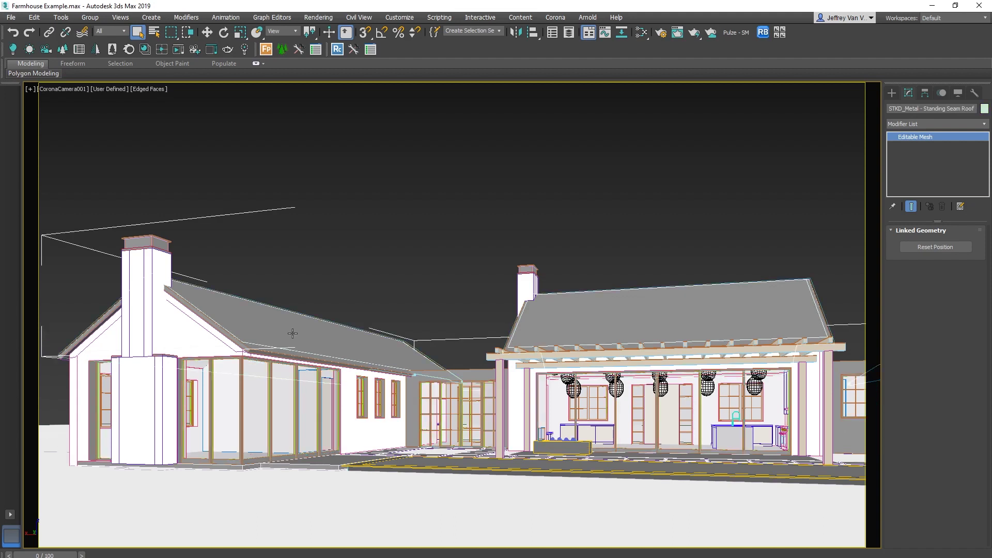
pyautogui.click(201, 333)
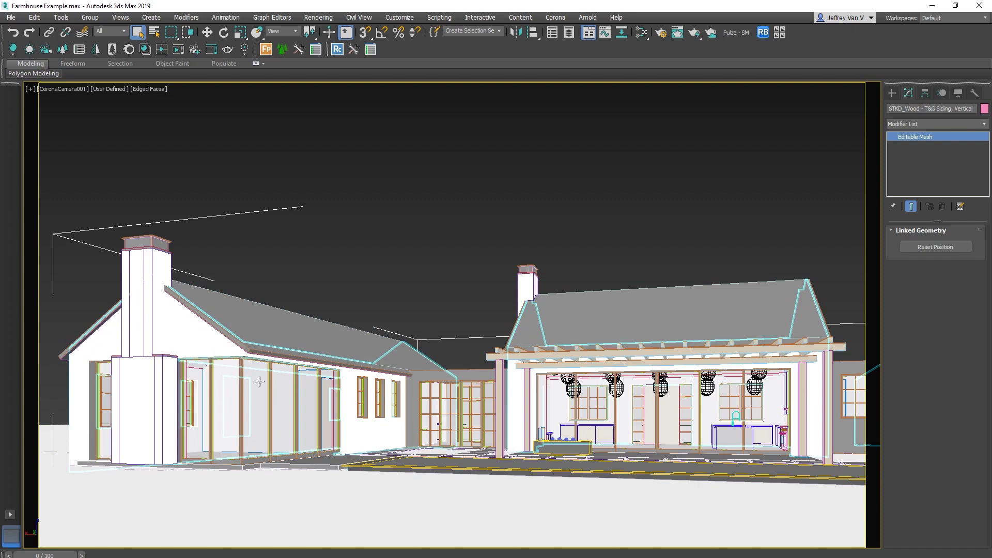
# Step: Select the poured-concrete paving carrying an Edit Poly modifier and bring up Corona Render Setup
pyautogui.hotkey('alt', 'e')
pyautogui.click(323, 462)
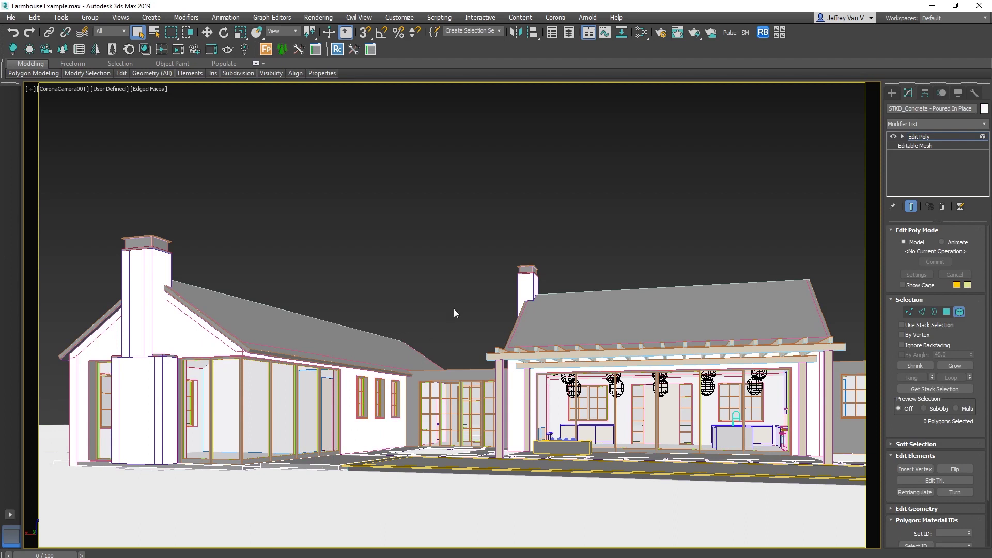
pyautogui.click(663, 34)
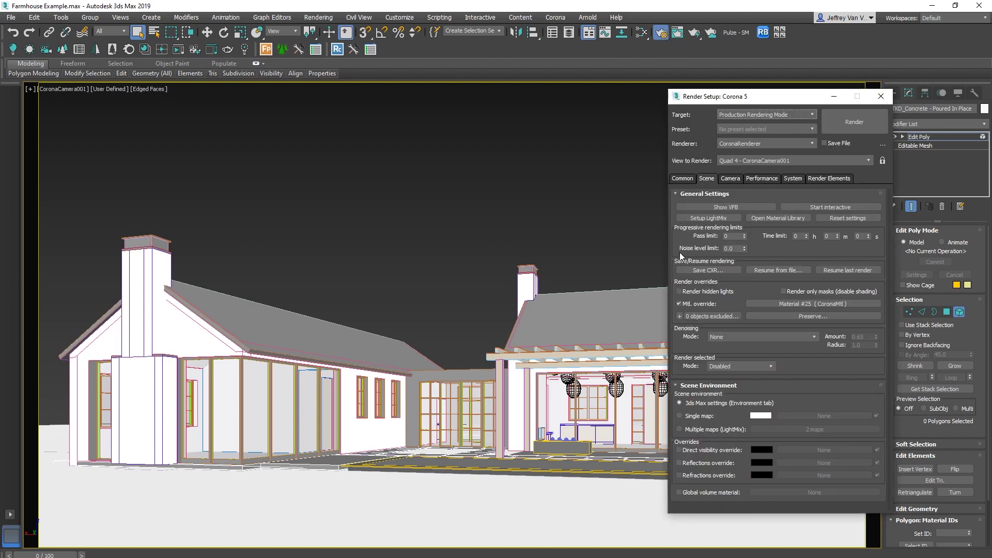
# Step: Switch off the Corona material override and orbit a Perspective view over the roofs
pyautogui.click(691, 304)
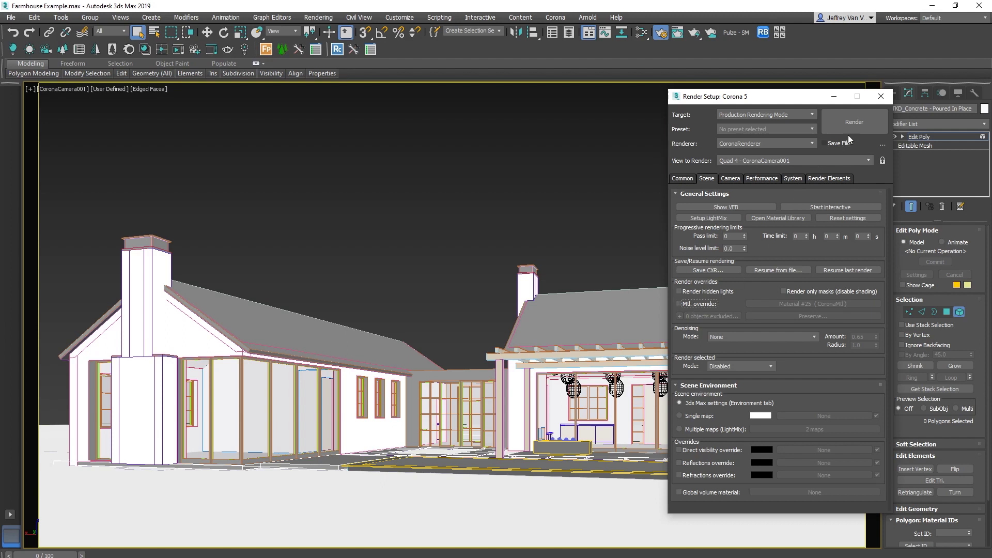
pyautogui.click(881, 96)
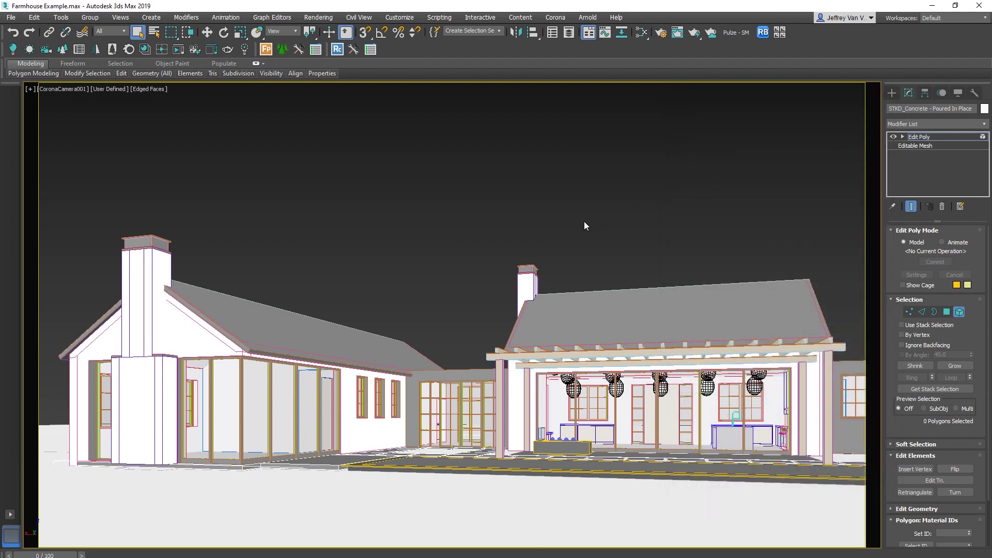
pyautogui.press('p')
pyautogui.keyDown('alt'); pyautogui.moveTo(584, 225); pyautogui.dragTo(436, 267, button='middle'); pyautogui.keyUp('alt')
# Step: Box-select all 62 farmhouse and site objects and assign Material #25 to them
pyautogui.scroll(-10, 408, 354)
pyautogui.scroll(-3, 437, 270)
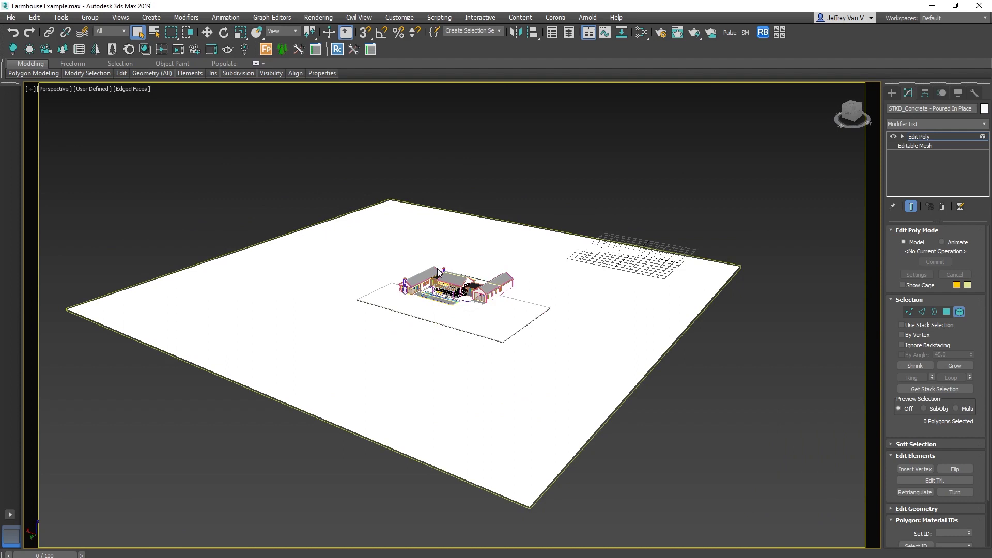
pyautogui.press('m')
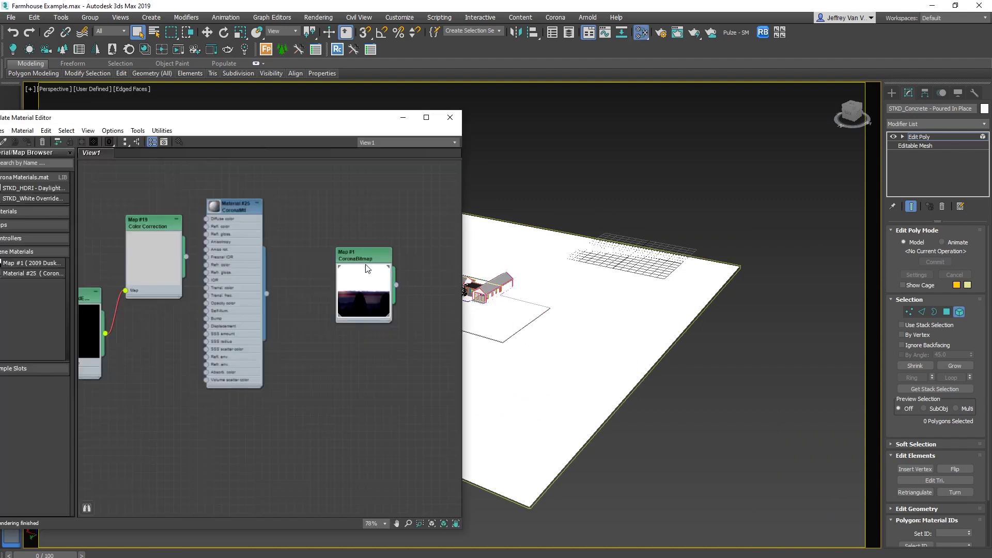
pyautogui.moveTo(544, 239); pyautogui.dragTo(638, 227, button='middle')
pyautogui.moveTo(573, 305); pyautogui.dragTo(656, 191)
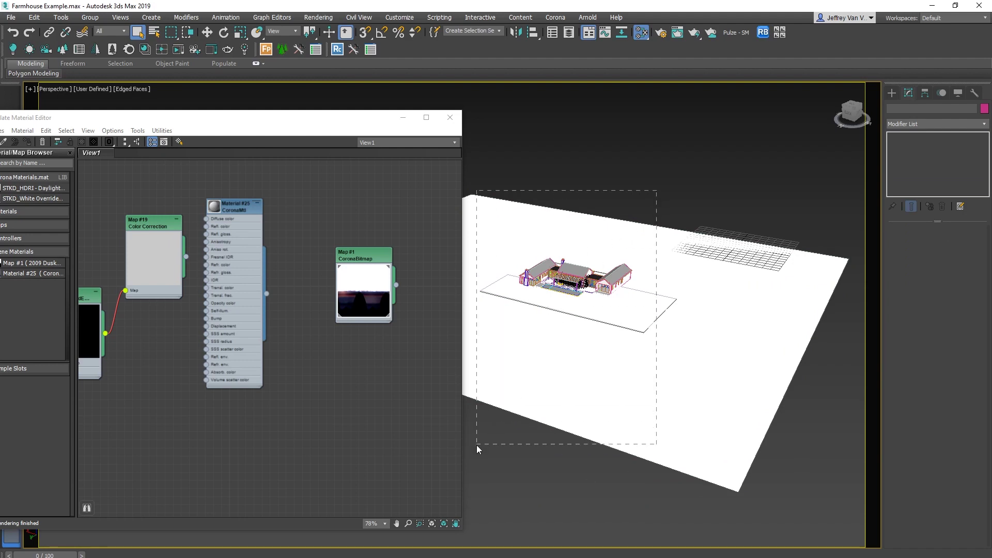
pyautogui.moveTo(476, 445); pyautogui.dragTo(475, 444)
pyautogui.rightClick(241, 212)
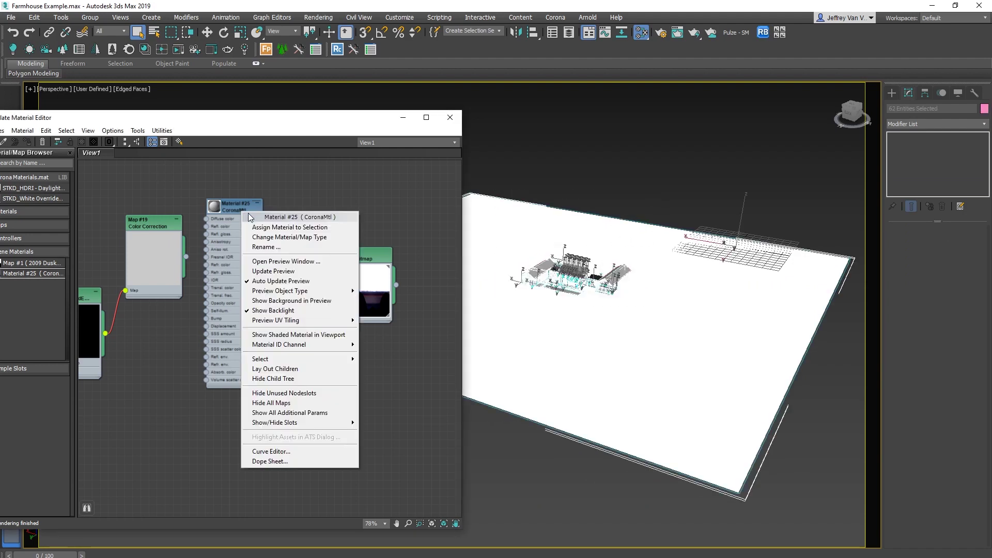
pyautogui.click(253, 227)
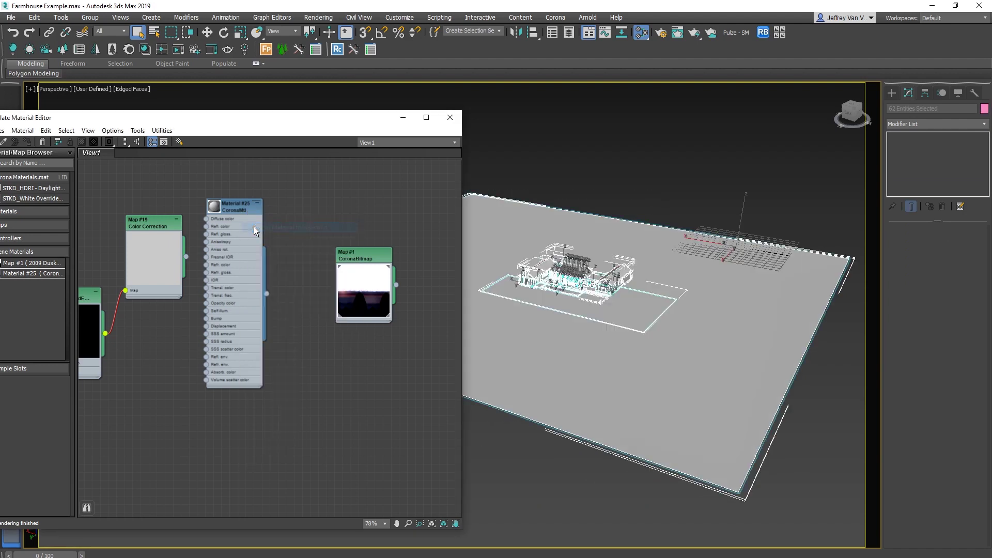
pyautogui.click(450, 117)
pyautogui.click(628, 152)
# Step: Look through CoronaCamera001 and run a brief Corona test render of the grey clay scene
pyautogui.press('c')
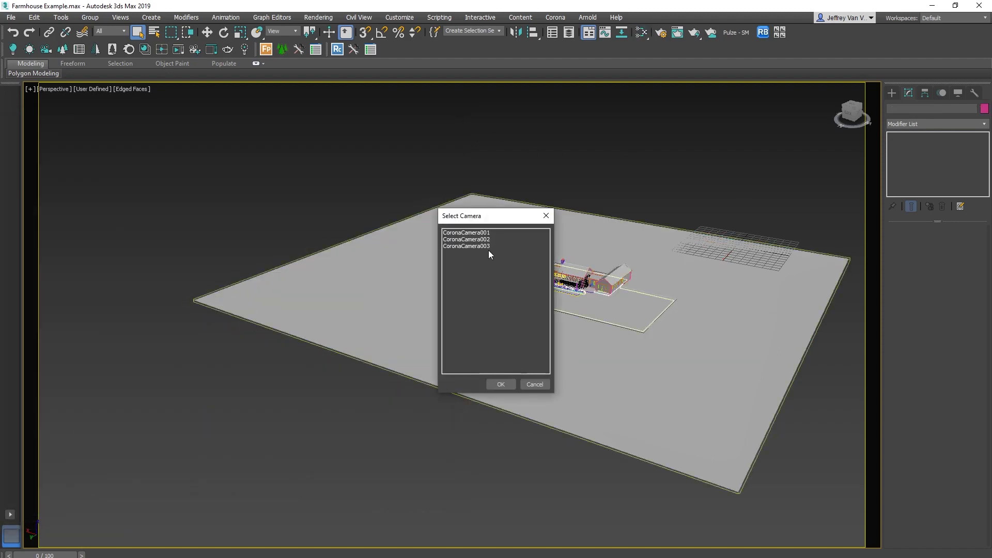
pyautogui.doubleClick(482, 234)
pyautogui.hotkey('shift', 'q')
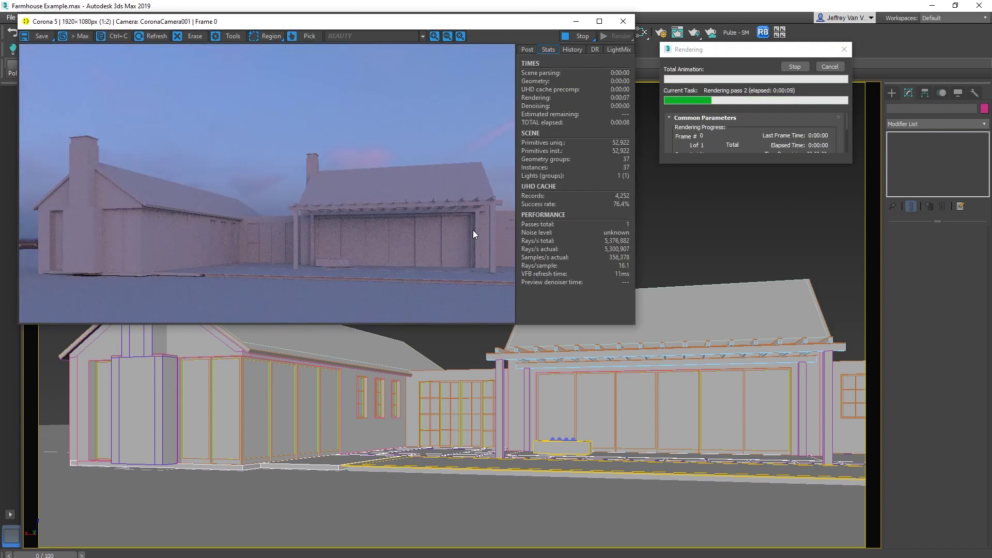
pyautogui.click(830, 67)
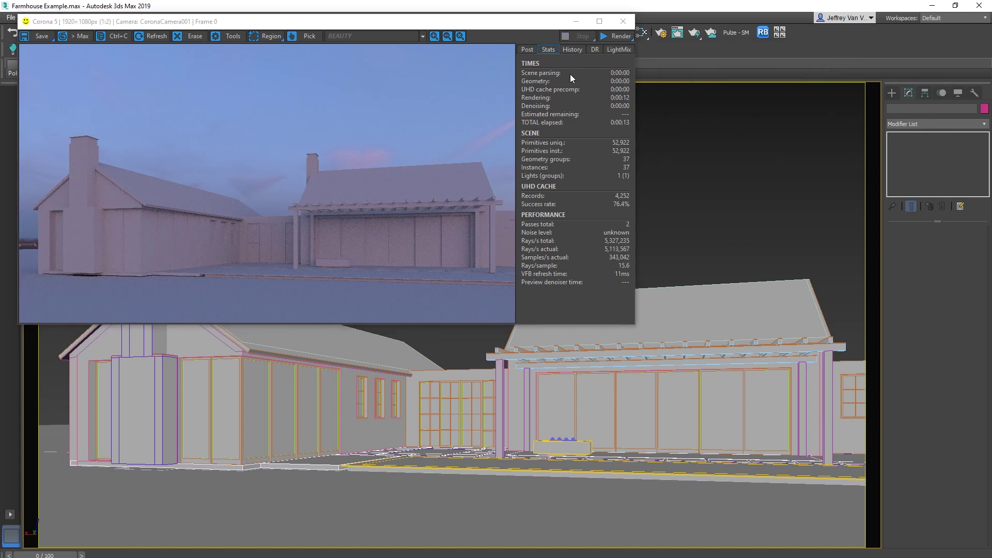
pyautogui.click(622, 22)
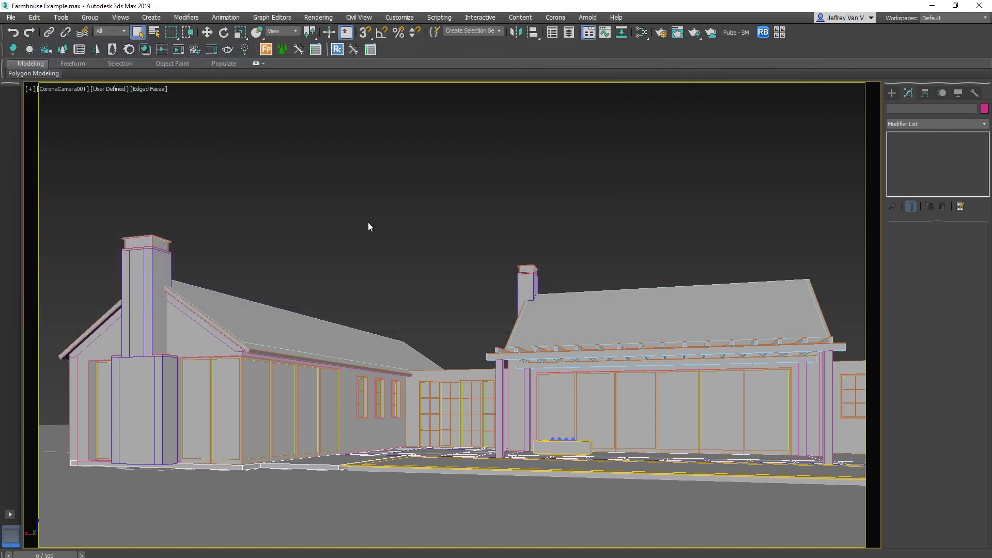
# Step: Assign Glass Clear from the Corona Material Library's Glass category to the window glass
pyautogui.click(148, 50)
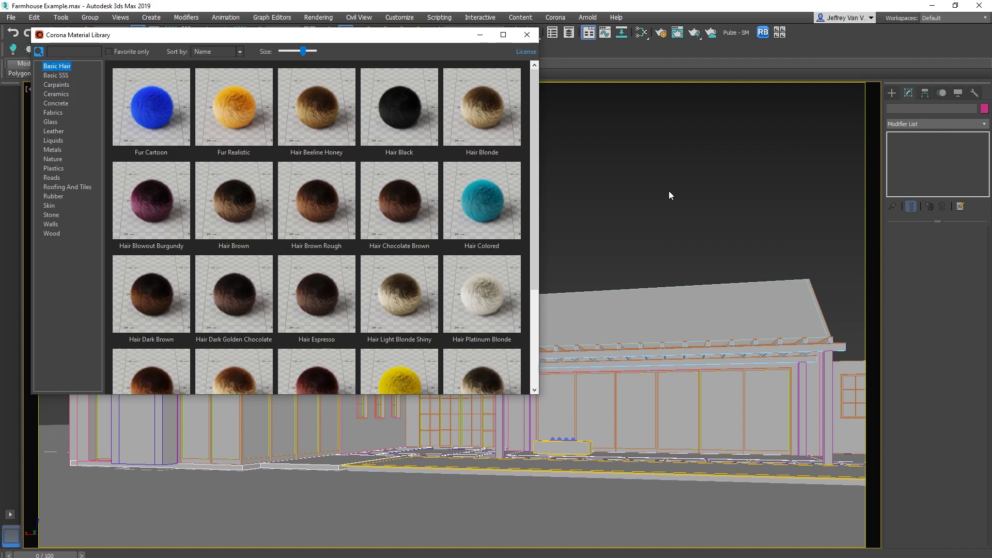
pyautogui.click(62, 103)
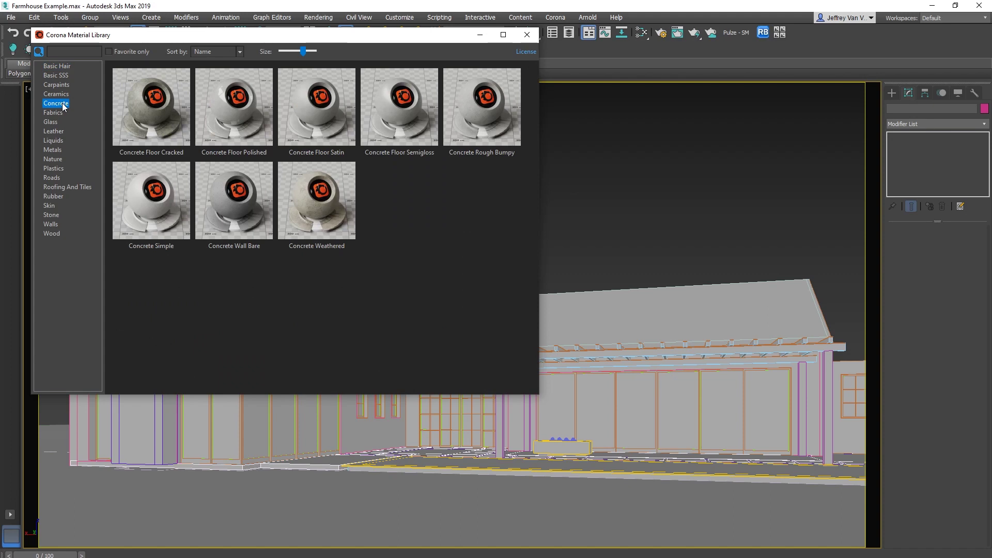
pyautogui.click(57, 121)
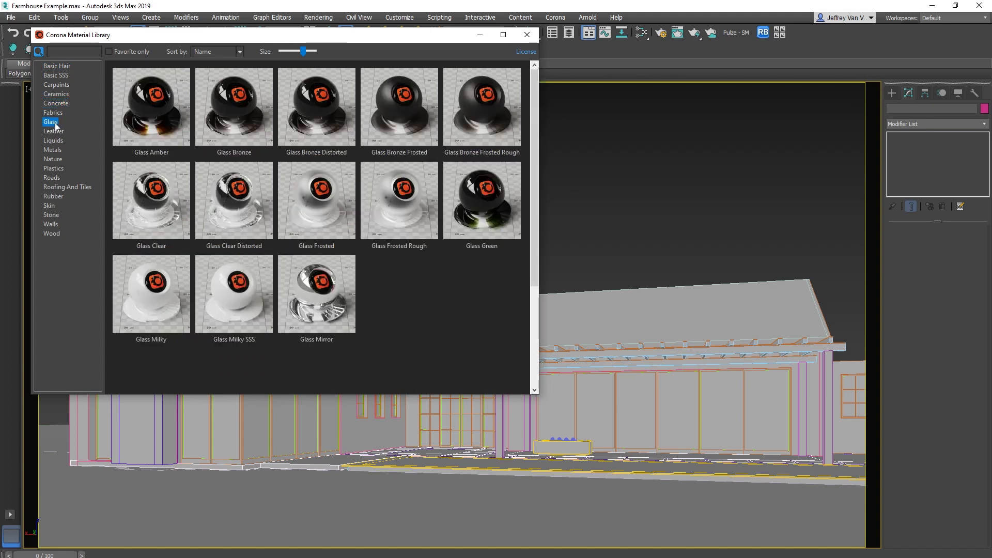
pyautogui.click(50, 235)
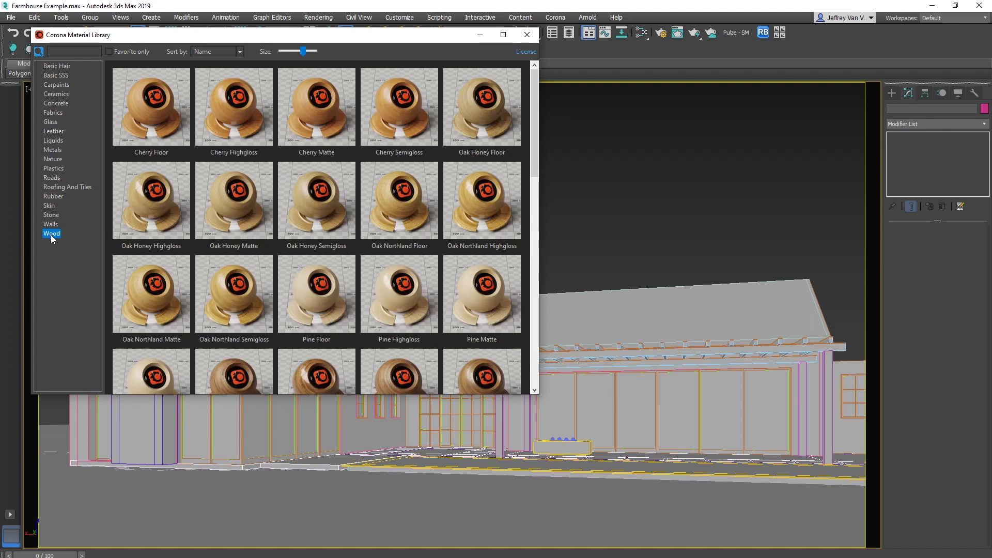
pyautogui.click(53, 123)
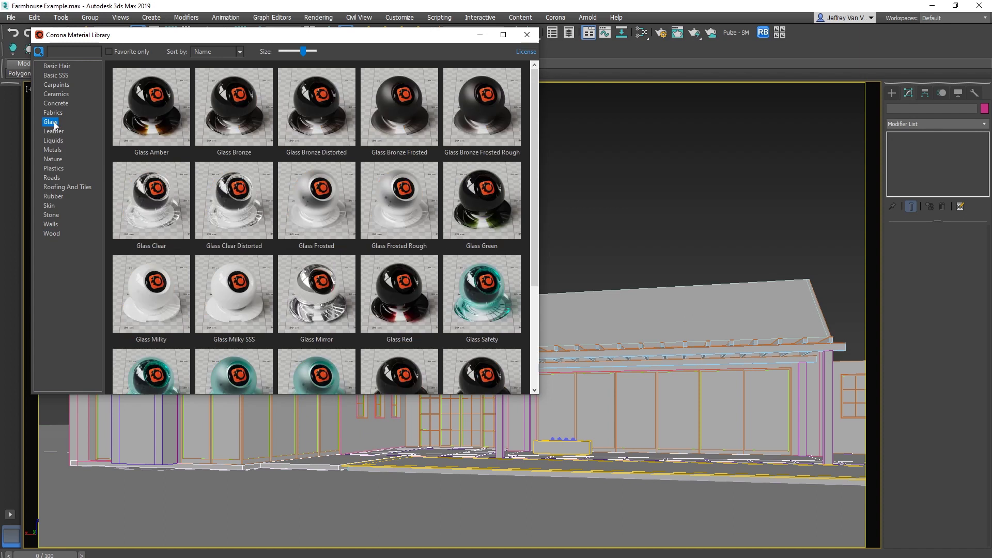
pyautogui.click(639, 394)
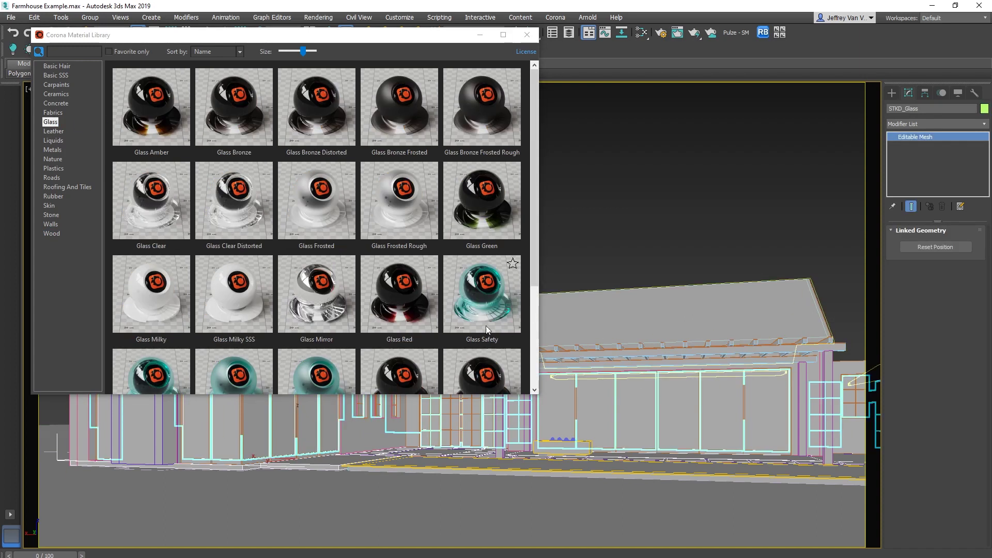
pyautogui.rightClick(182, 196)
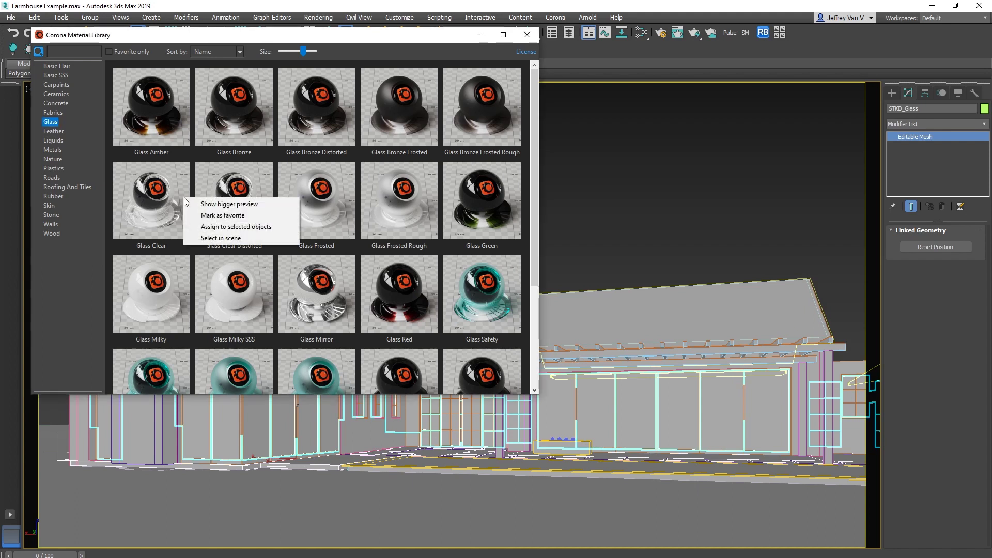
pyautogui.click(210, 226)
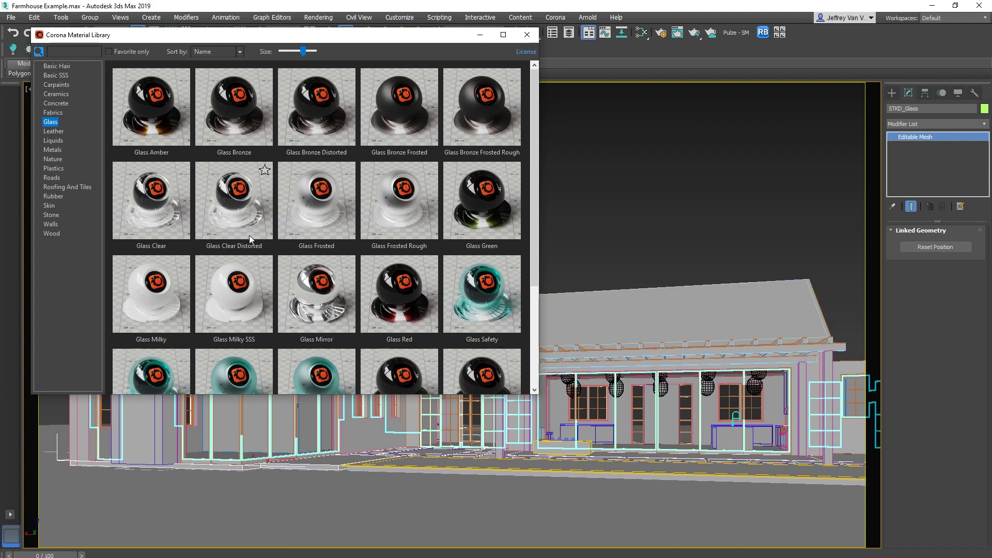
# Step: Apply Aluminium Black Anodized from the Metals category to the aluminium porch framing
pyautogui.click(787, 371)
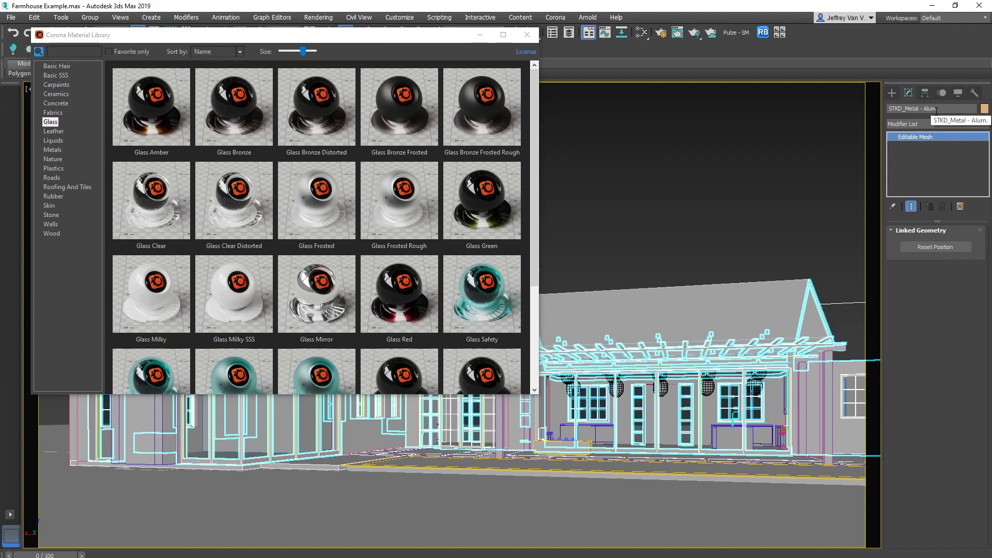
pyautogui.click(58, 150)
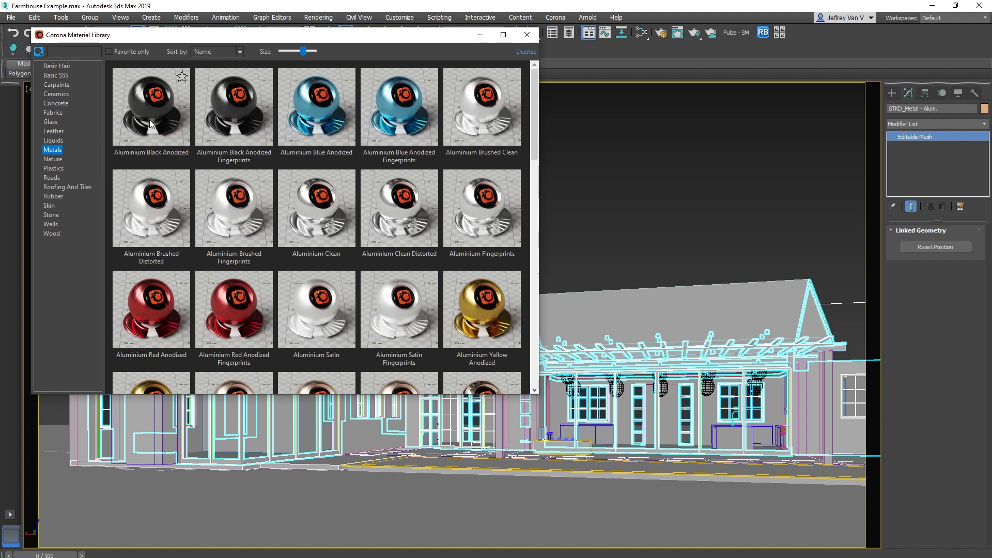
pyautogui.rightClick(151, 124)
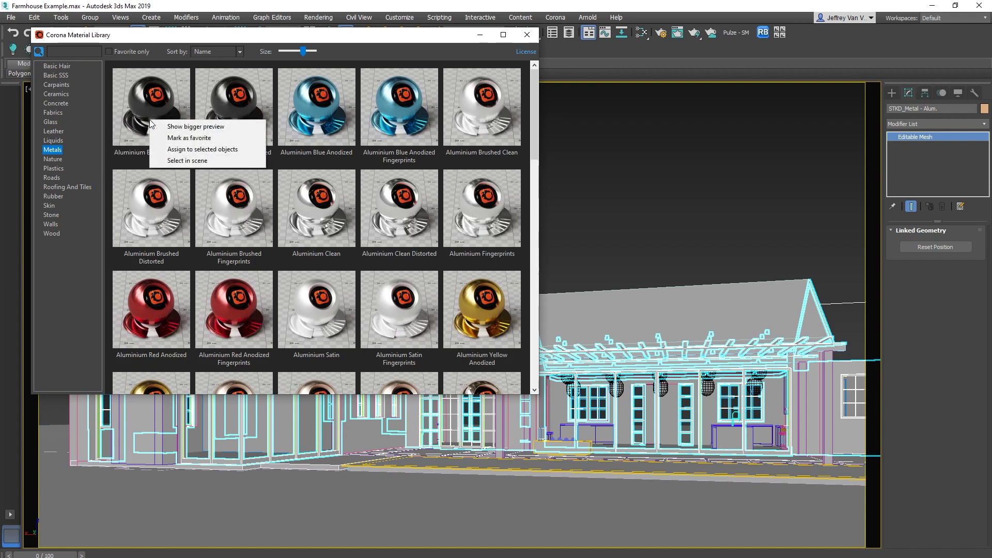
pyautogui.click(176, 149)
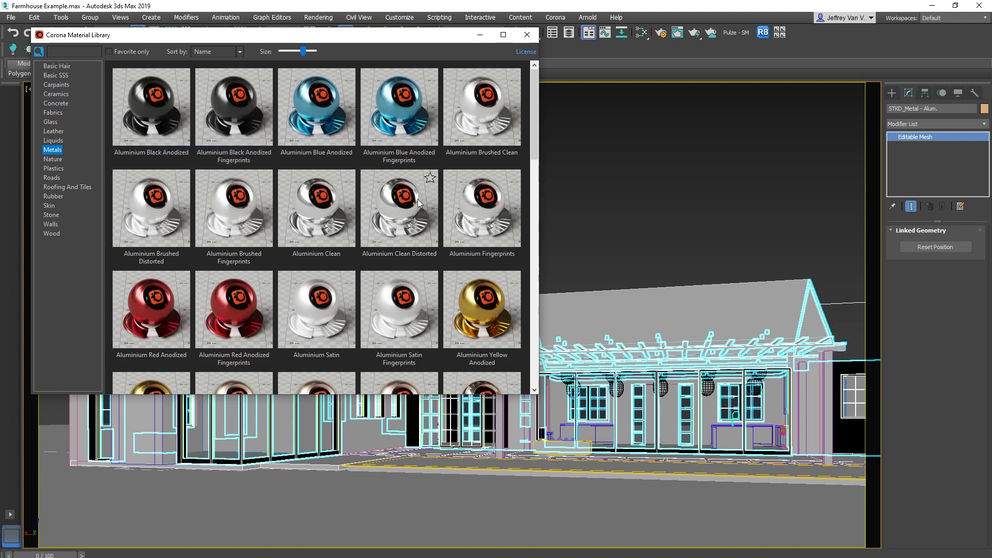
pyautogui.click(611, 249)
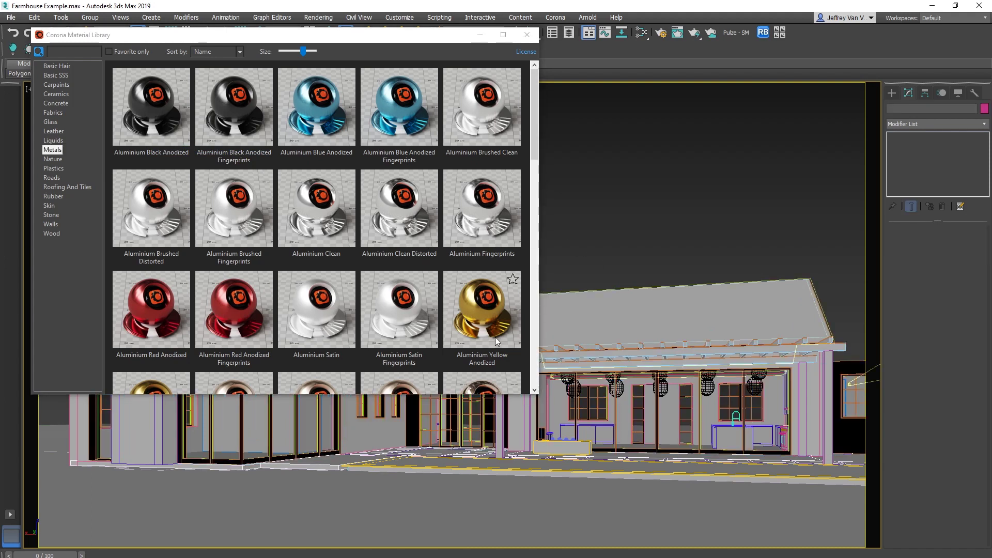
# Step: Give the concrete floor slab Concrete Rough Bumpy from the library's Concrete category
pyautogui.click(646, 460)
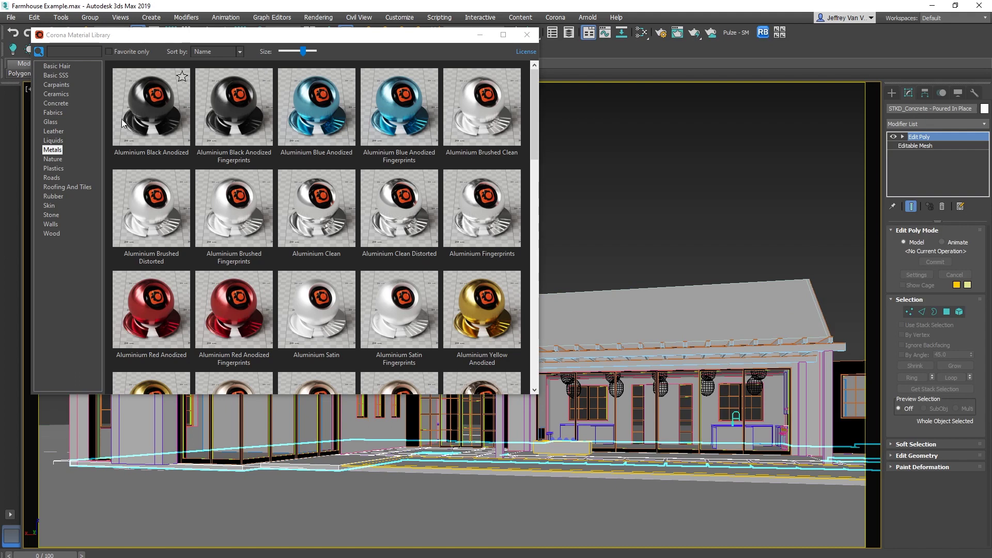
pyautogui.click(54, 104)
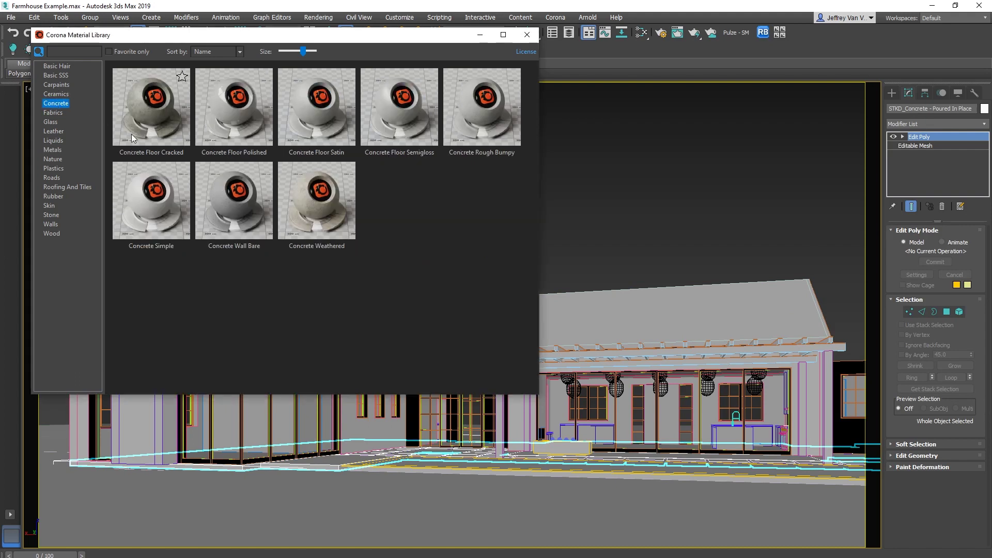
pyautogui.rightClick(476, 114)
pyautogui.click(503, 144)
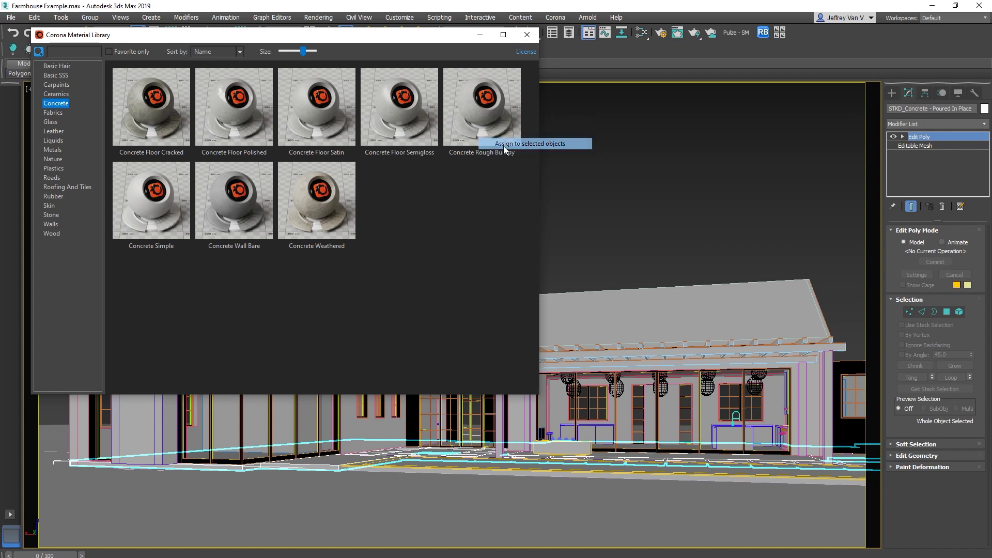
# Step: Load the aluminium metal material from the model into a centred, cleared Slate Material Editor view
pyautogui.click(527, 35)
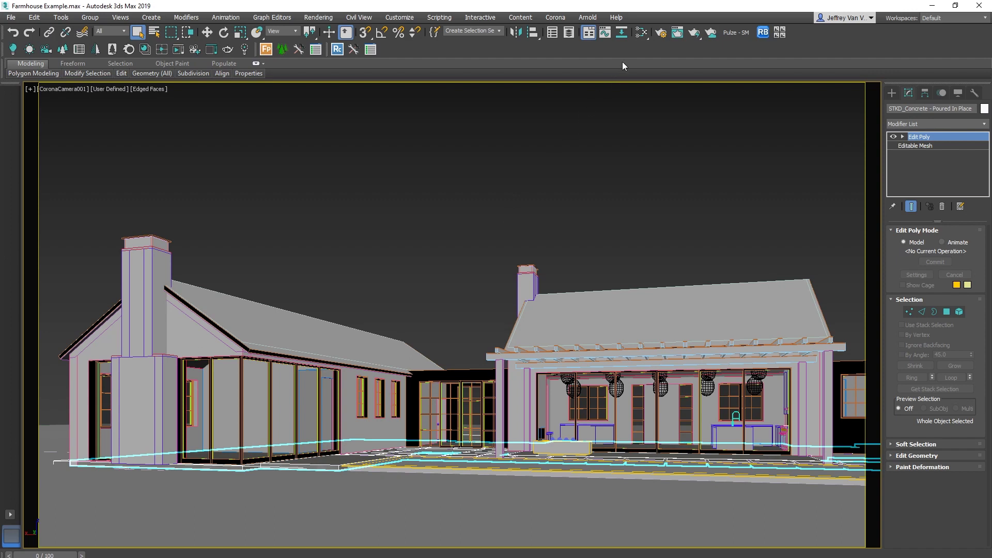
pyautogui.click(640, 34)
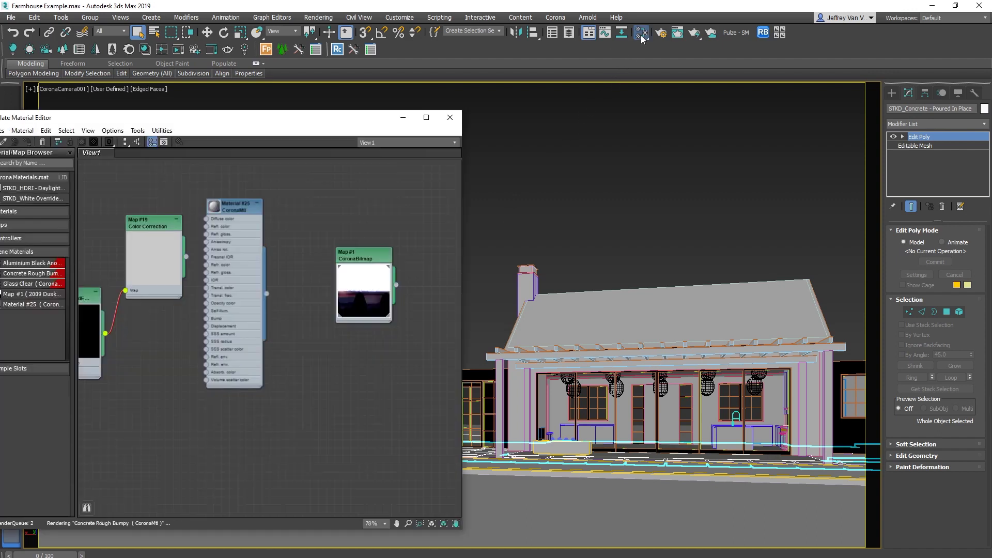
pyautogui.moveTo(318, 120); pyautogui.dragTo(713, 104)
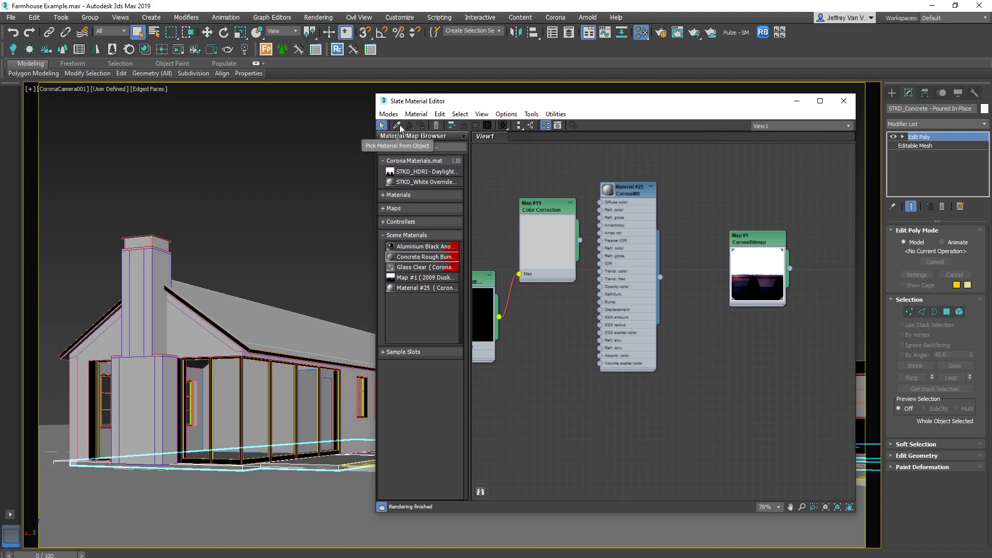
pyautogui.moveTo(525, 394); pyautogui.dragTo(593, 164, button='middle')
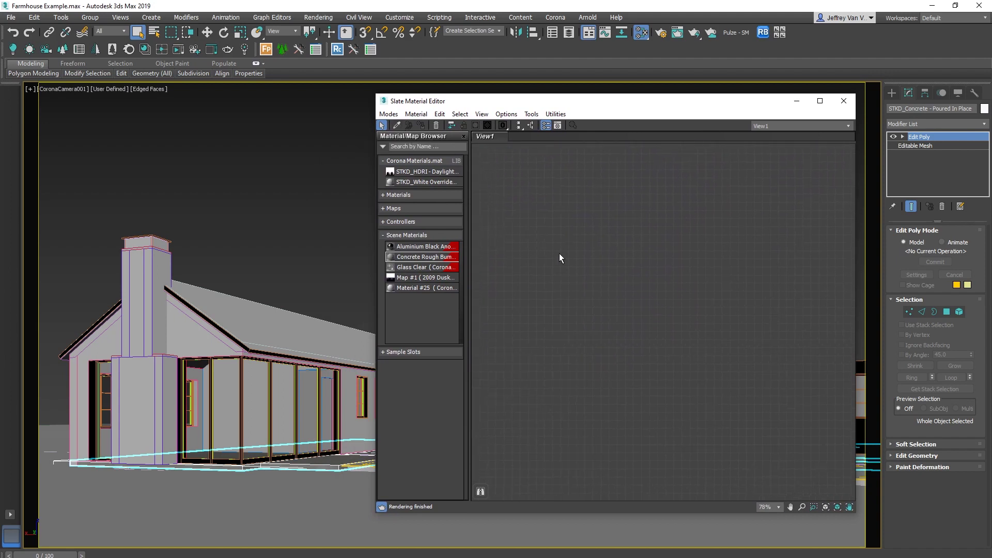
pyautogui.click(398, 125)
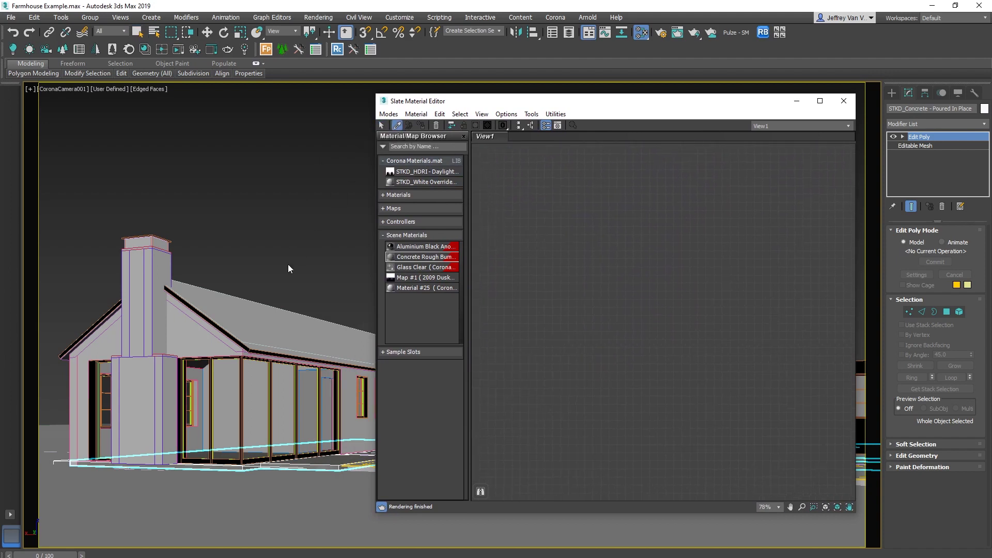
pyautogui.click(245, 362)
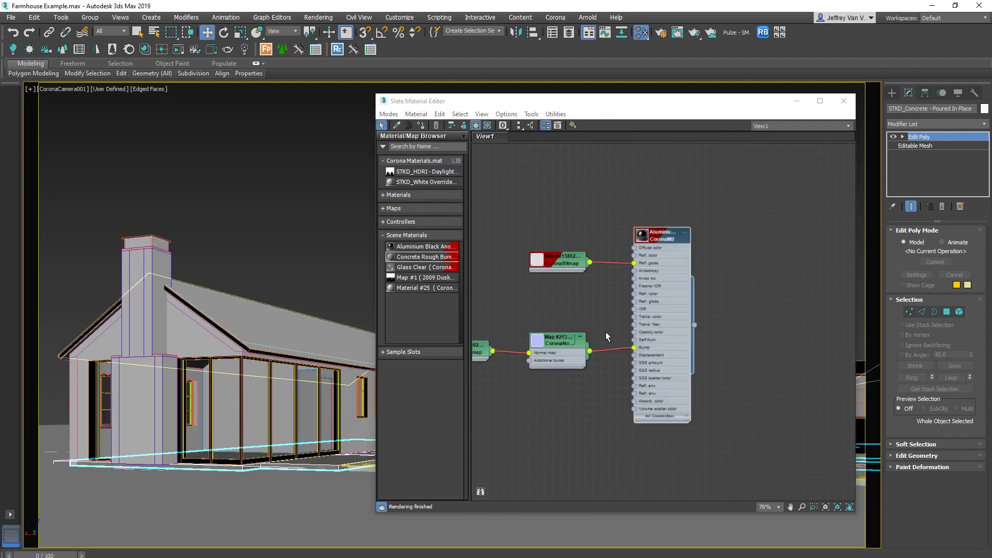
pyautogui.moveTo(605, 332); pyautogui.dragTo(683, 311, button='middle')
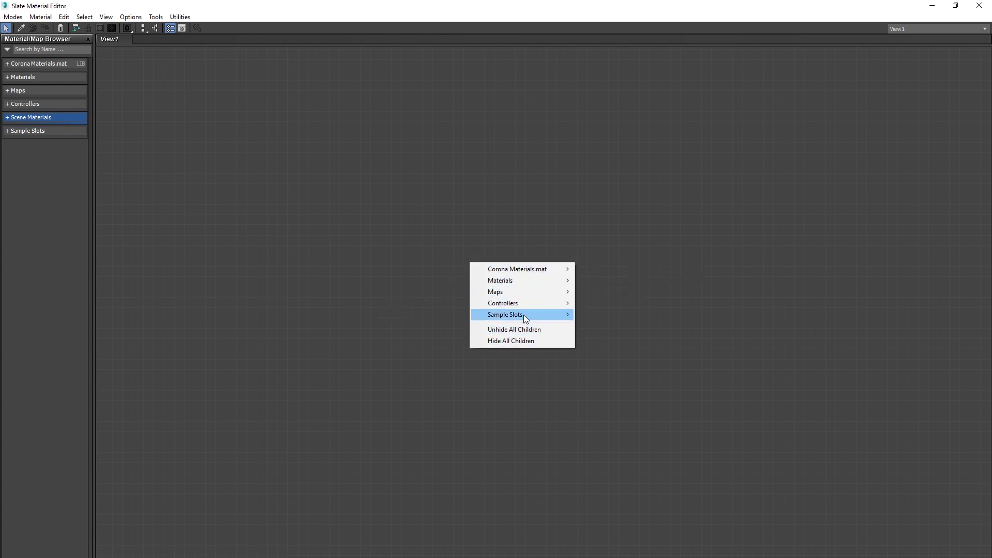
# Step: Create a new CoronaMtl node, Material #26, in View1 and display its parameters
pyautogui.moveTo(536, 281)
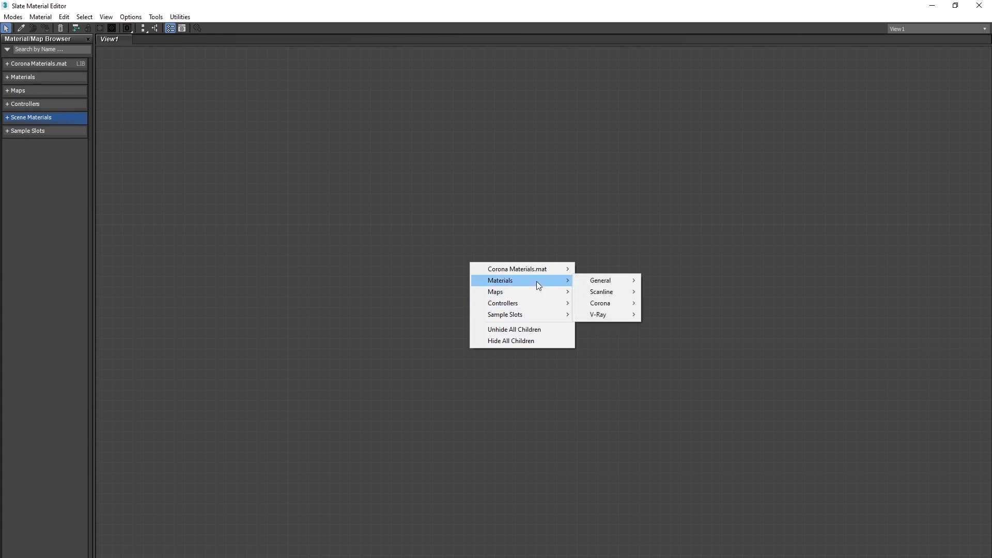
pyautogui.moveTo(599, 307)
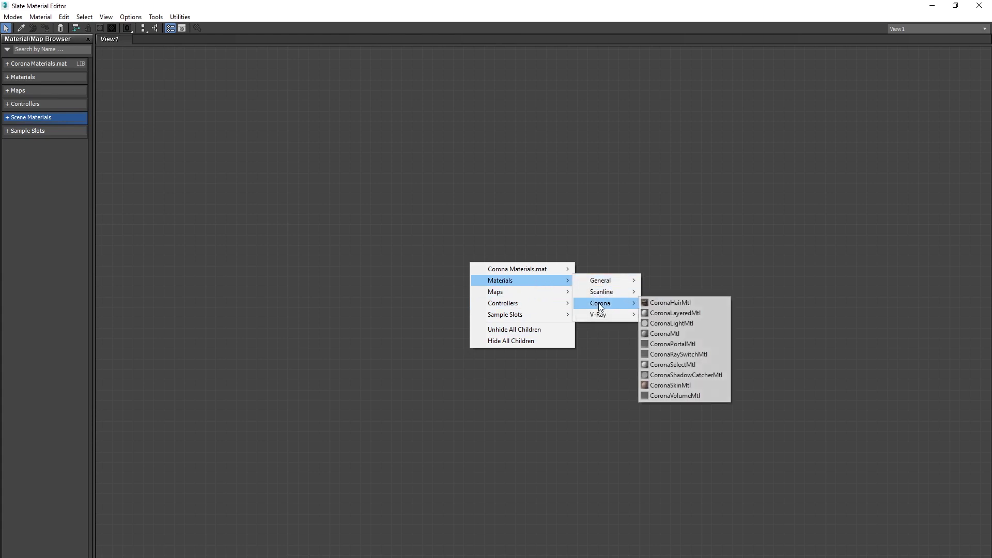
pyautogui.click(688, 334)
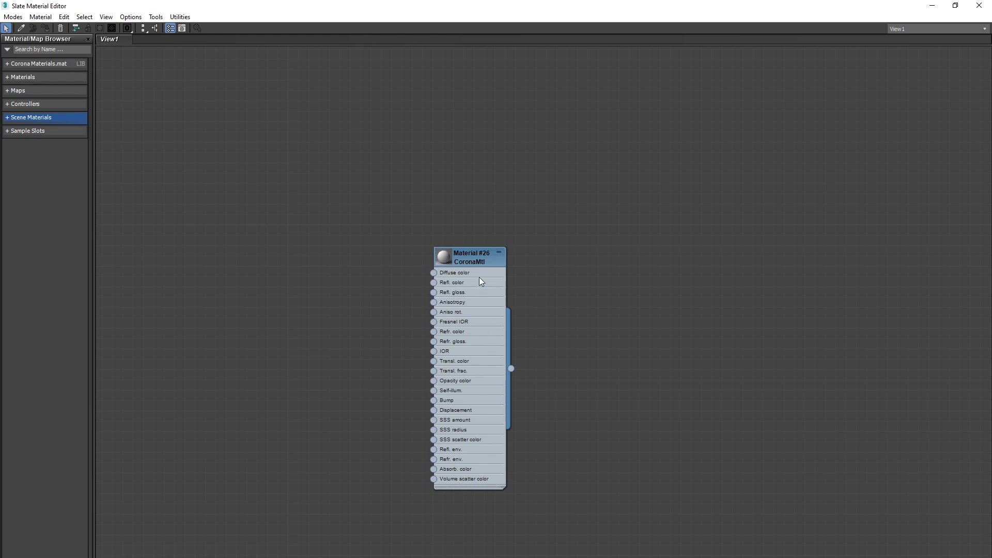
pyautogui.click(472, 263)
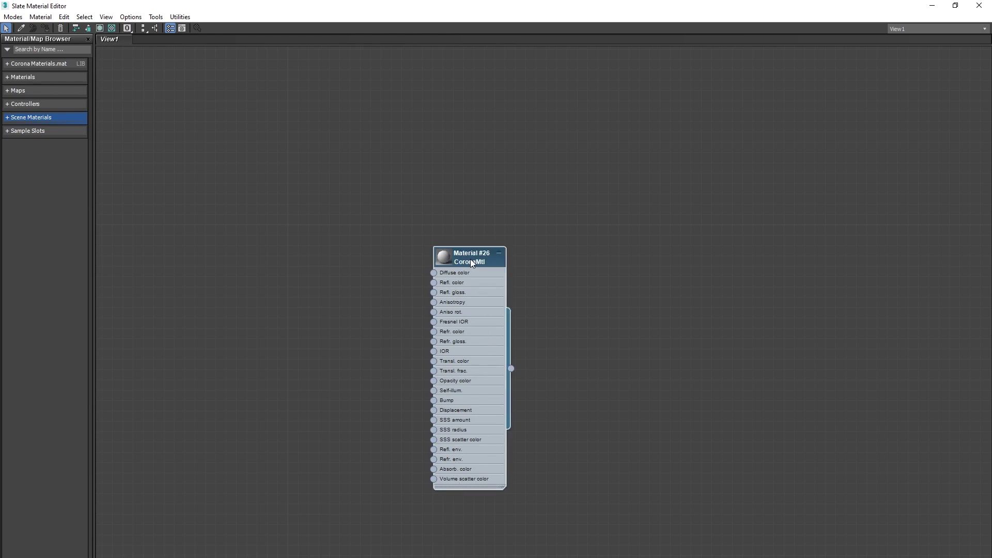
pyautogui.doubleClick(471, 262)
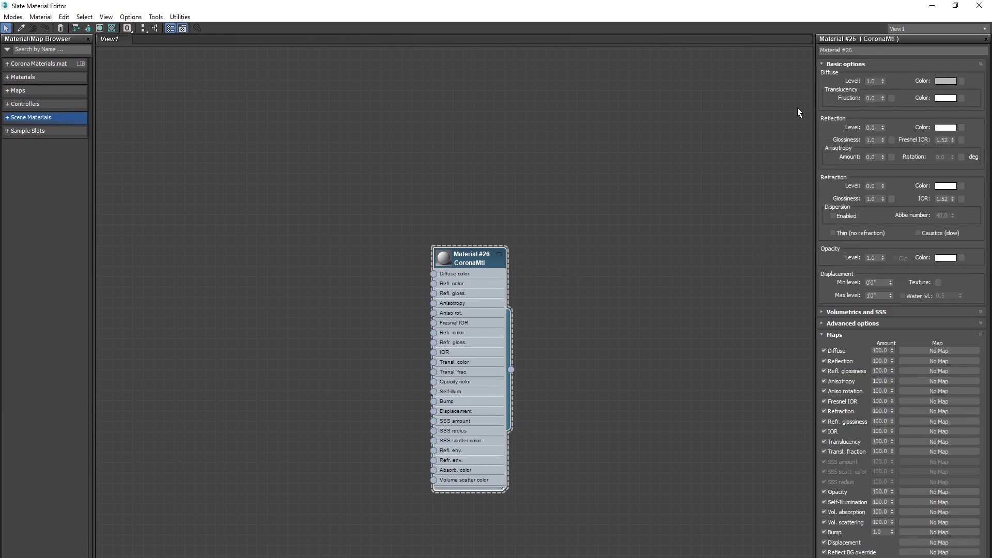
pyautogui.rightClick(471, 264)
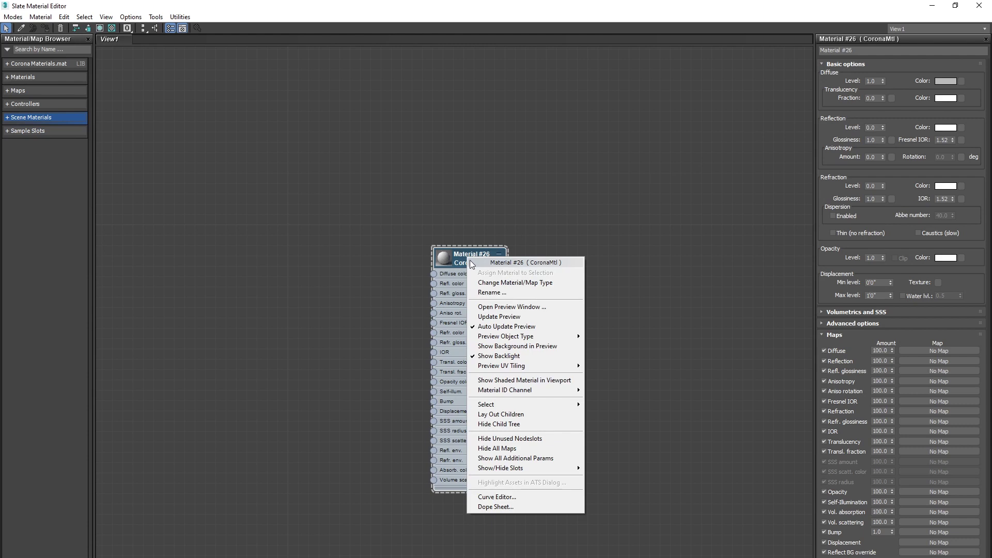
# Step: Show Material #26 in an enlarged preview window at the top-left, with the node moved right
pyautogui.click(508, 308)
pyautogui.moveTo(515, 311); pyautogui.dragTo(274, 85)
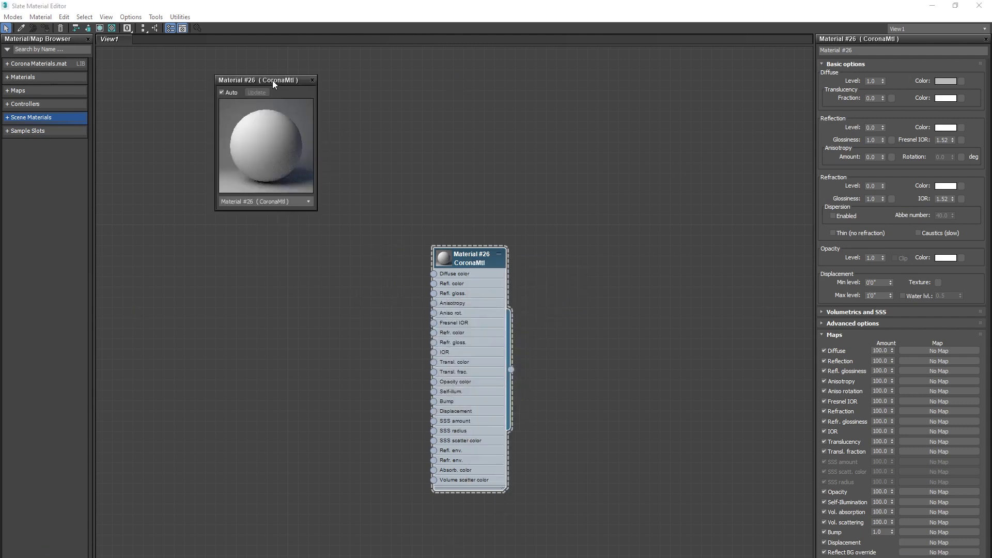
pyautogui.moveTo(274, 210); pyautogui.dragTo(336, 403)
pyautogui.moveTo(455, 87); pyautogui.dragTo(323, 84)
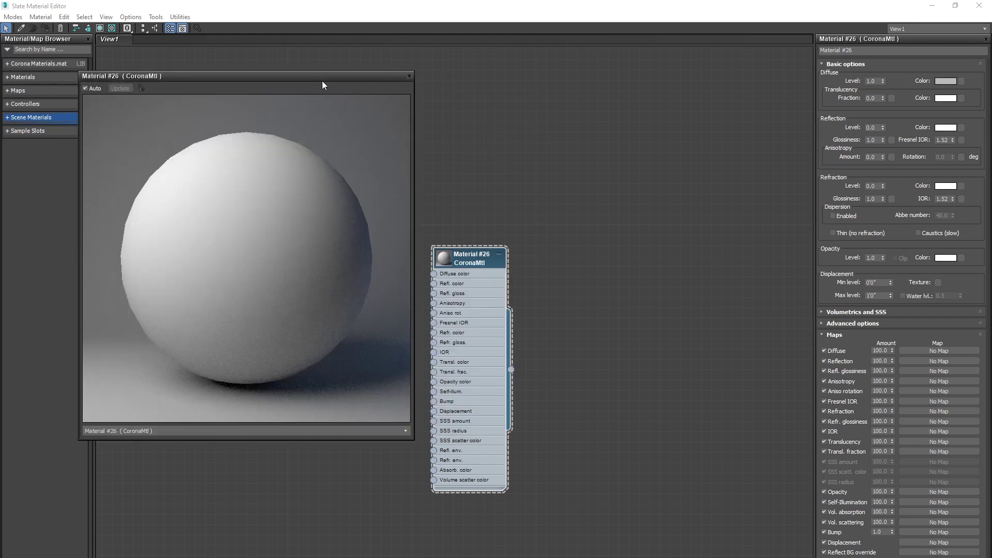
pyautogui.moveTo(464, 265); pyautogui.dragTo(732, 165)
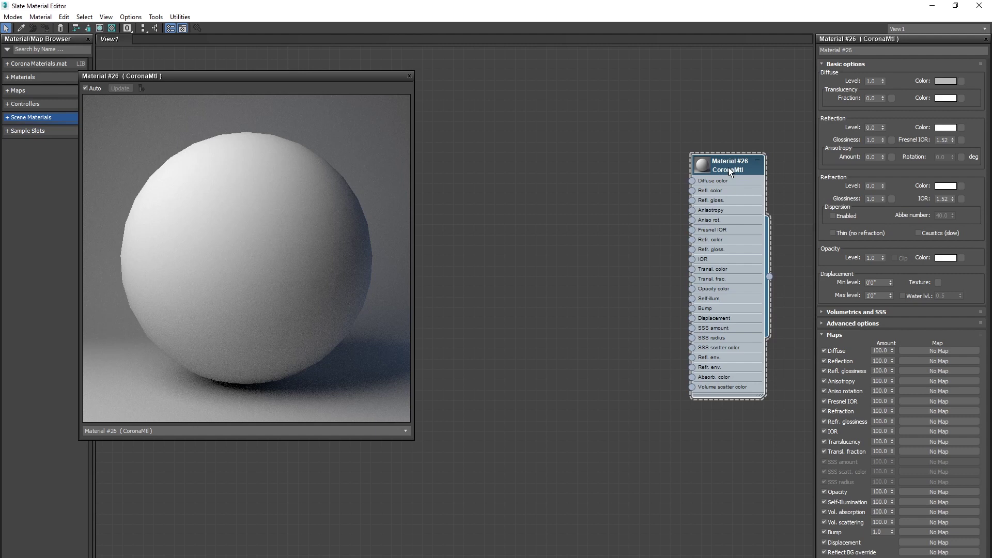
# Step: Set Material #26's diffuse colour to deep blue (R0 G40 B101)
pyautogui.click(945, 81)
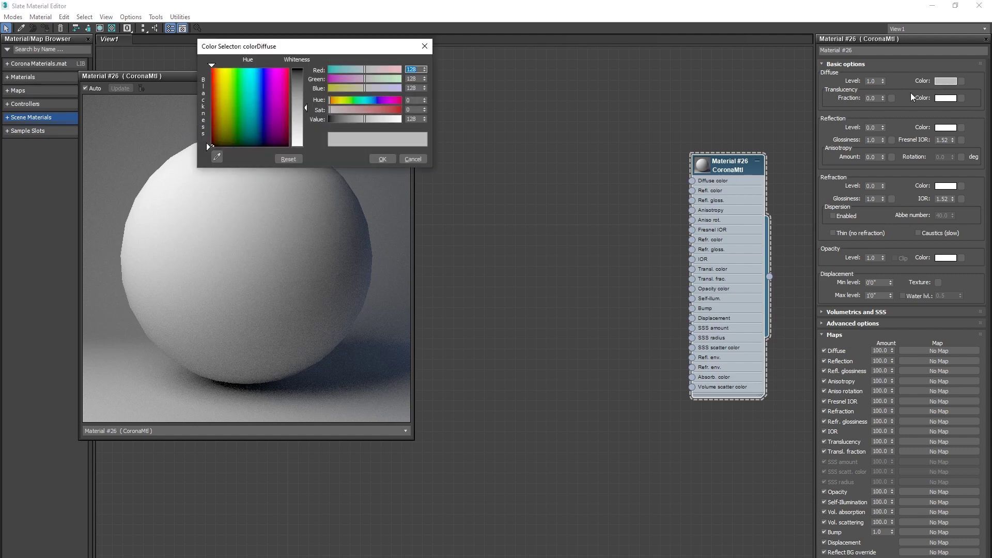
pyautogui.click(239, 93)
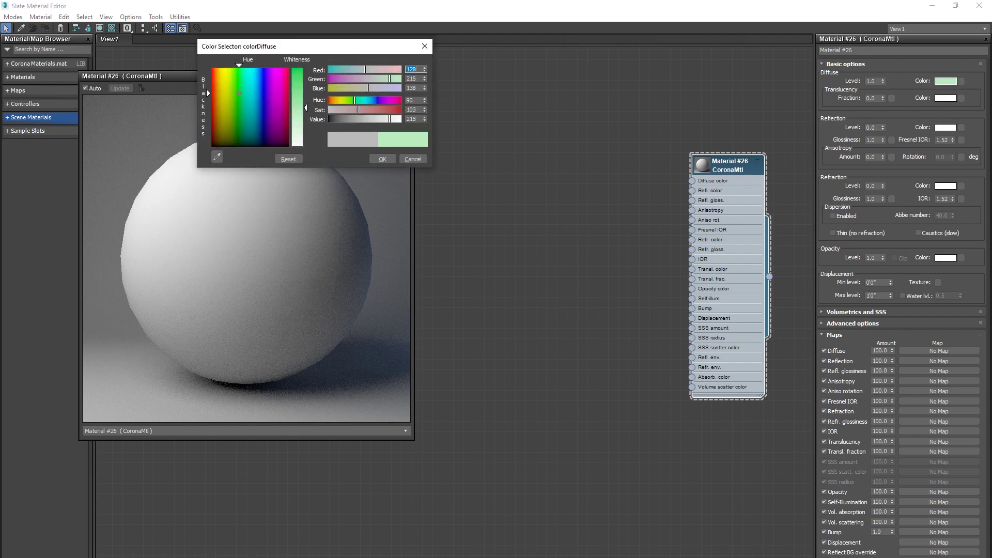
pyautogui.click(302, 76)
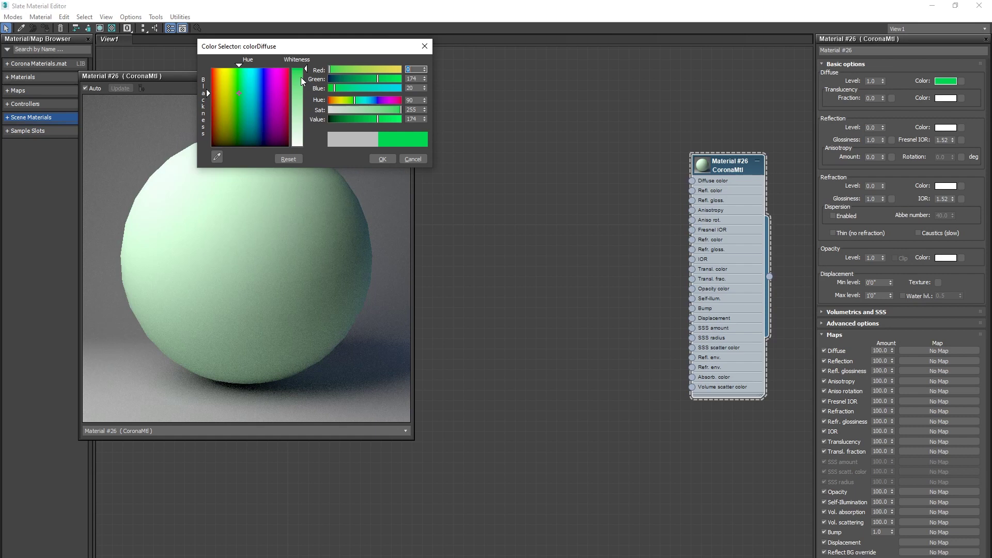
pyautogui.click(275, 95)
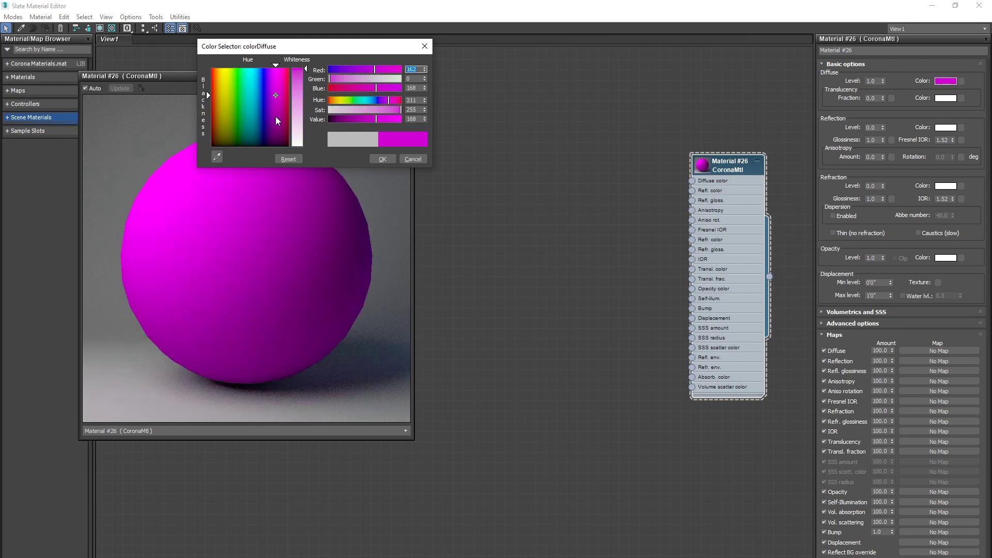
pyautogui.click(258, 116)
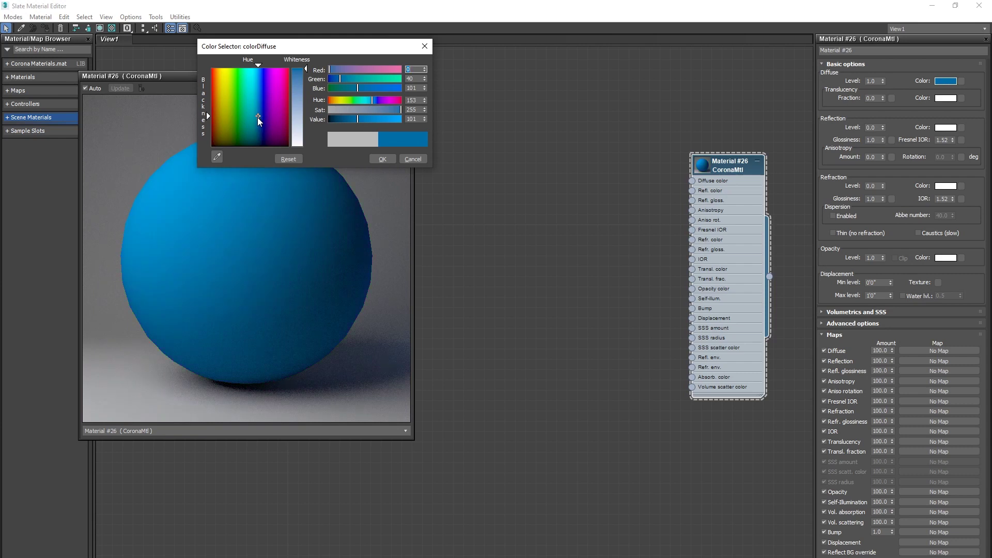
pyautogui.click(385, 159)
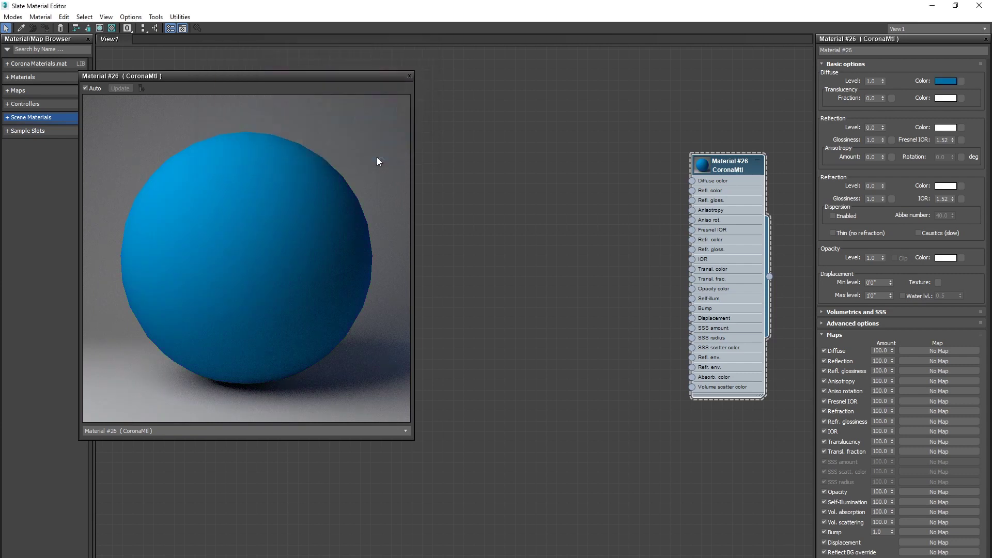
# Step: Show a checkerboard background in Material #26's preview and set Reflection Level to 1.0
pyautogui.rightClick(730, 173)
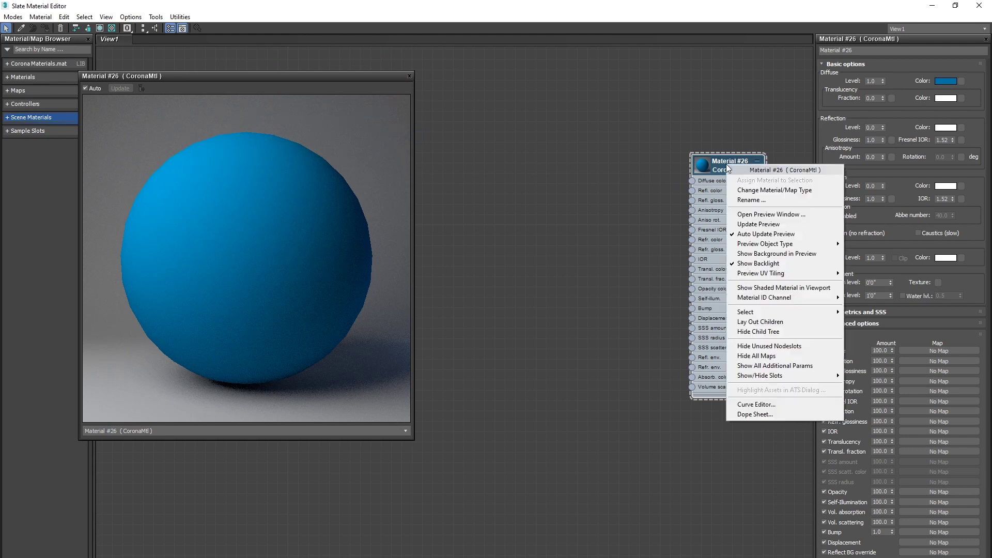
pyautogui.click(756, 254)
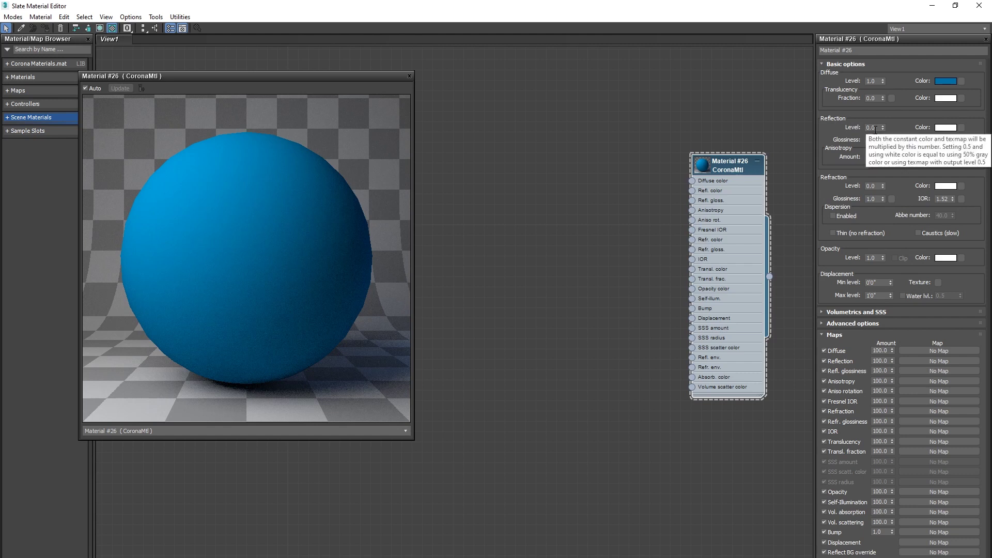
pyautogui.doubleClick(875, 127)
pyautogui.write('1')
pyautogui.press('Return')
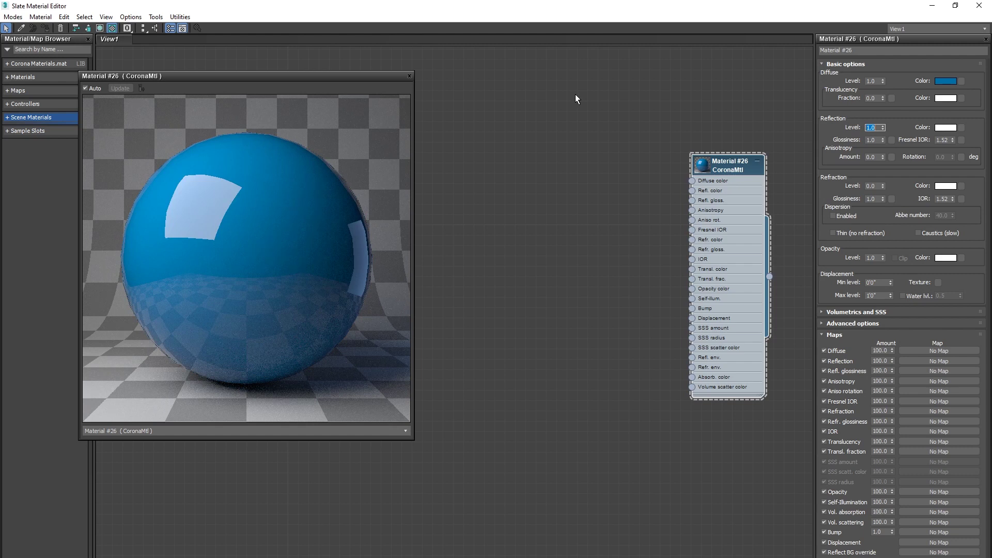
# Step: Test reflection Glossiness 0.5 and Reflection Level 0, then undo the last change
pyautogui.doubleClick(878, 140)
pyautogui.write('.5')
pyautogui.press('Return')
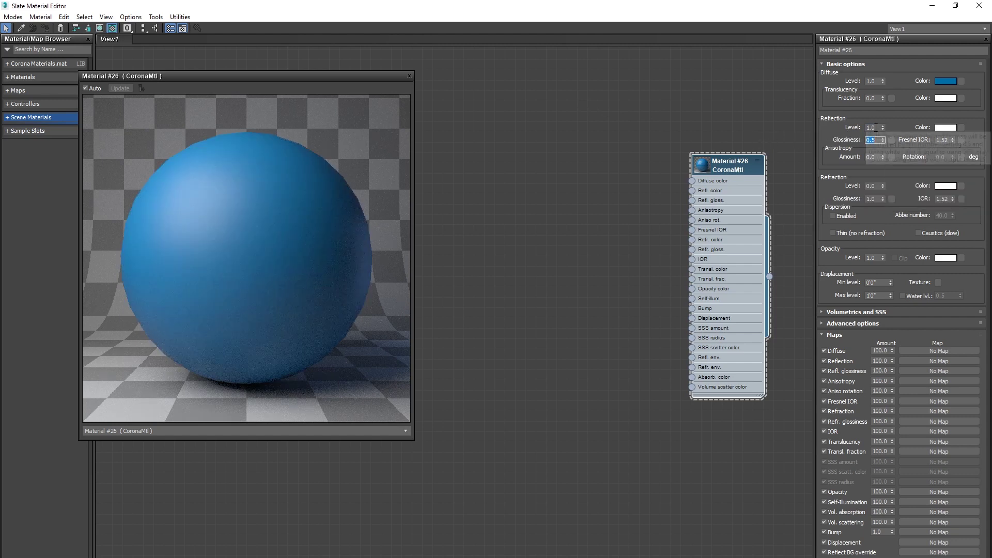
pyautogui.hotkey('shift', 'Tab')
pyautogui.write('0')
pyautogui.press('Return')
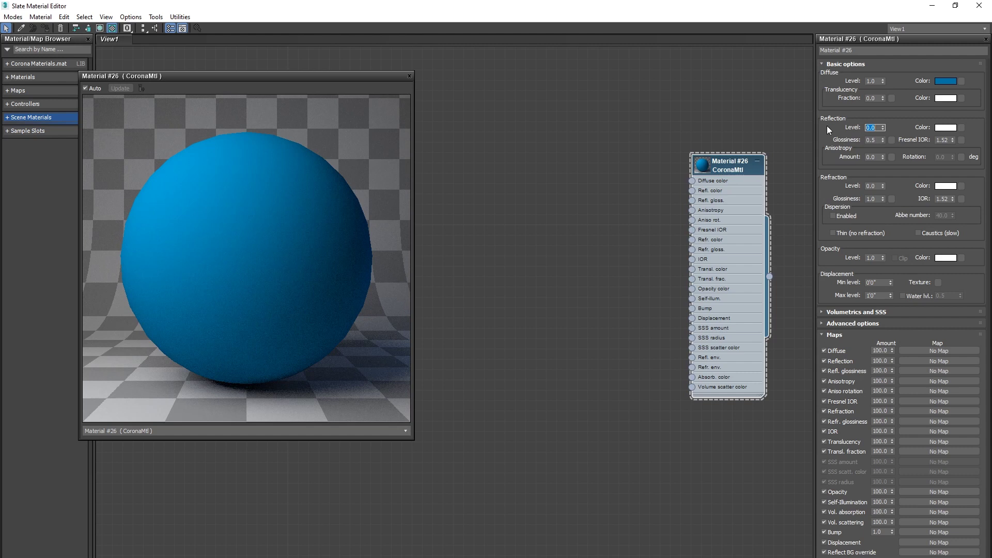
pyautogui.hotkey('ctrl', 'z')
pyautogui.hotkey('ctrl', 'z')
pyautogui.hotkey('ctrl', 'z')
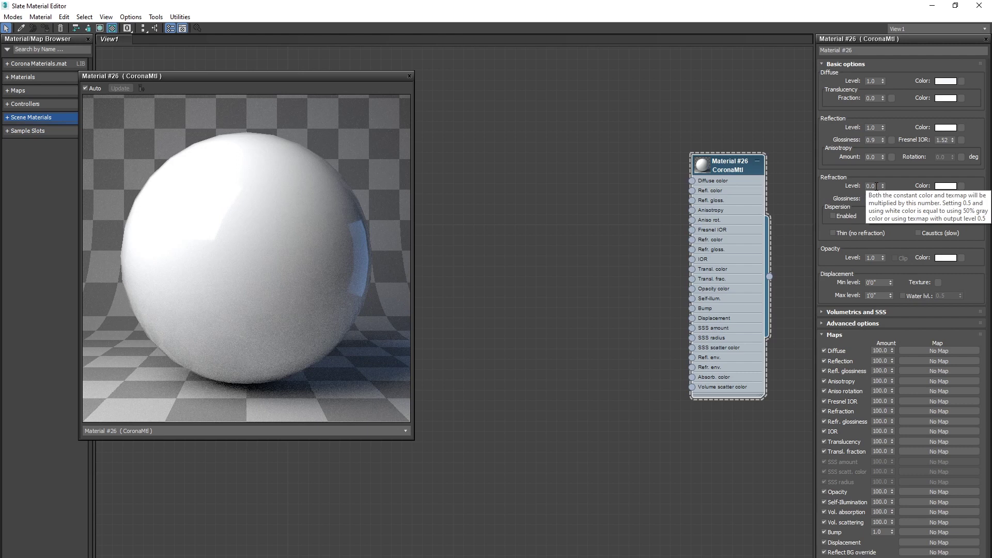
# Step: Set Refraction Level to 0.5, then raise it to 1.0 for a clear-glass sphere
pyautogui.moveTo(876, 186); pyautogui.dragTo(862, 186)
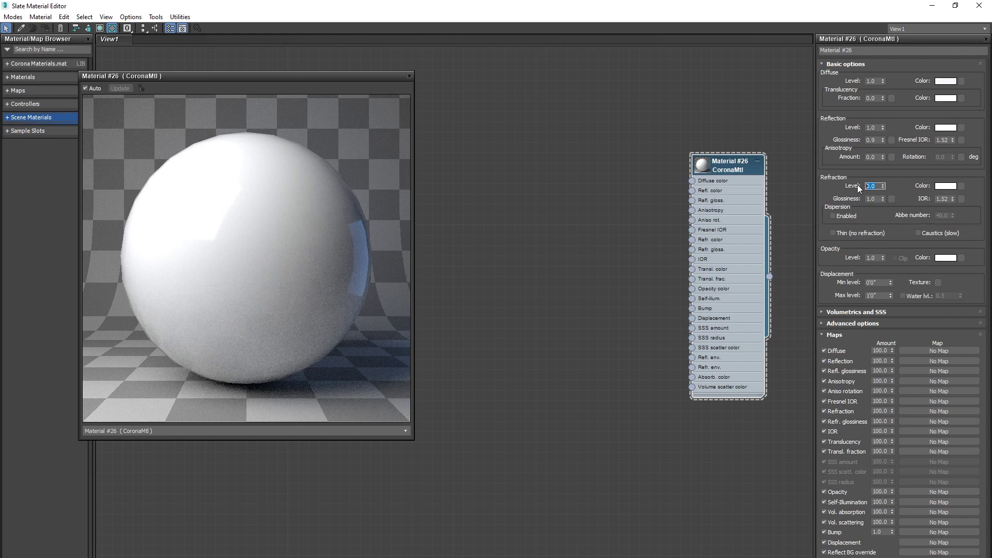
pyautogui.write('0.5')
pyautogui.press('Return')
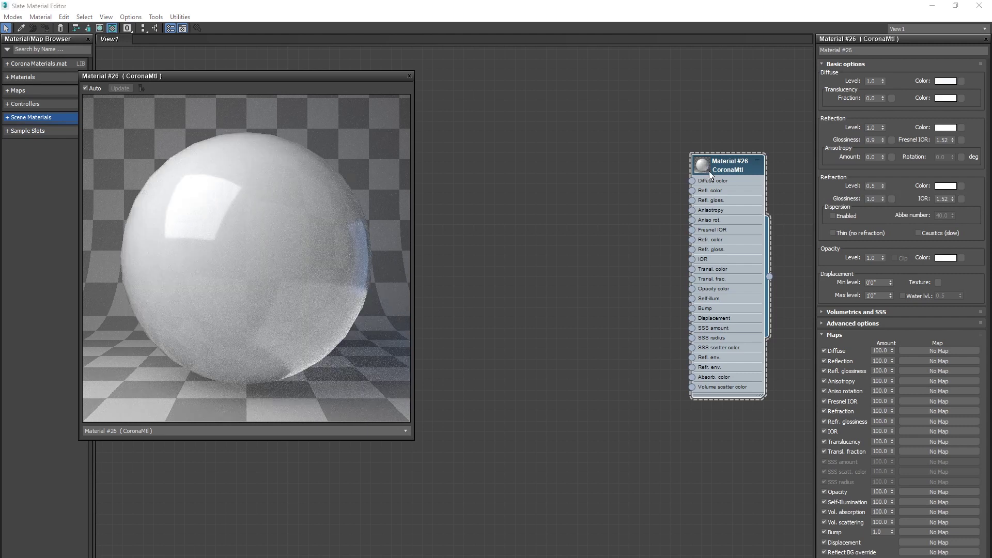
pyautogui.click(884, 185)
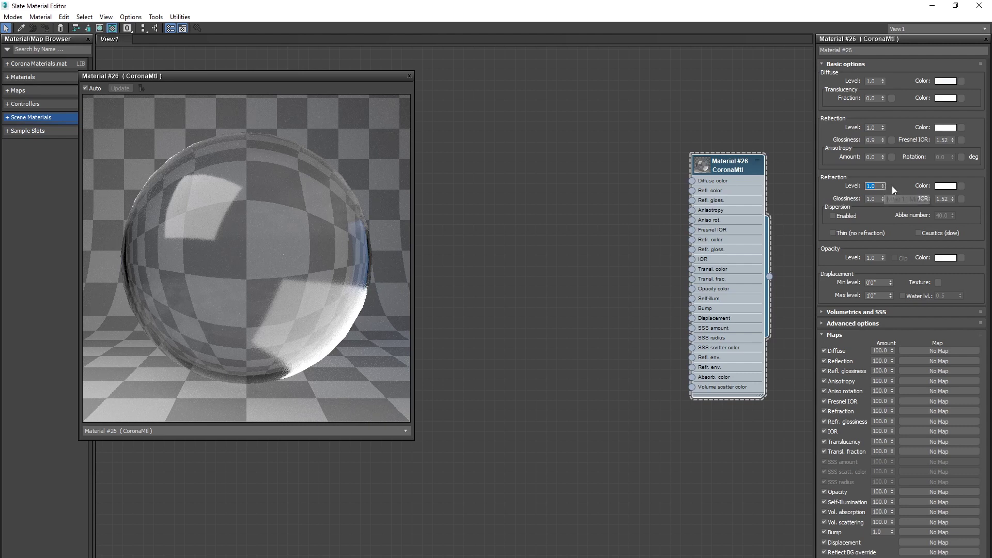
pyautogui.rightClick(883, 186)
# Step: Delete Material #26 and create a new CoronaMtl, Material #27, showing its parameters
pyautogui.press('Delete')
pyautogui.rightClick(621, 176)
pyautogui.moveTo(635, 195)
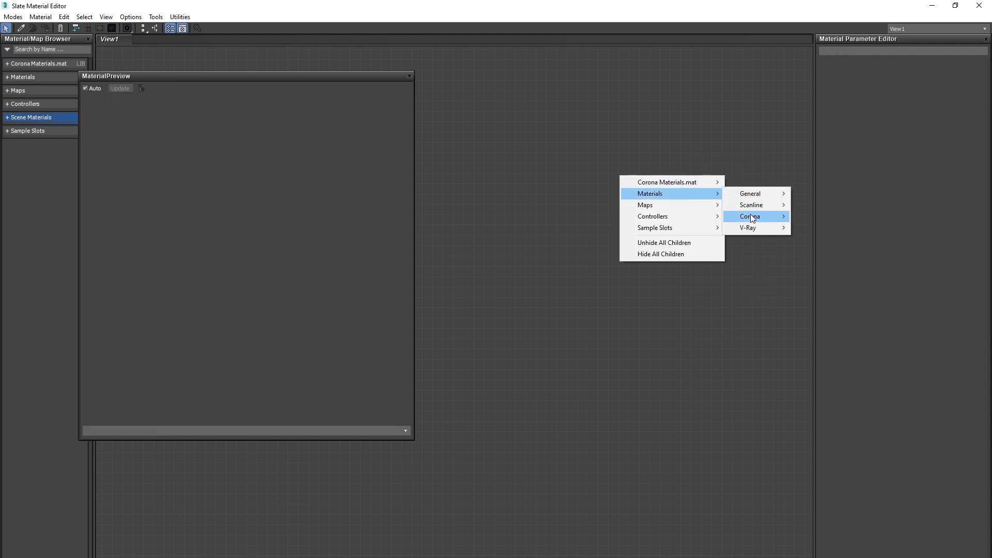
pyautogui.moveTo(751, 216)
pyautogui.click(803, 247)
pyautogui.doubleClick(616, 180)
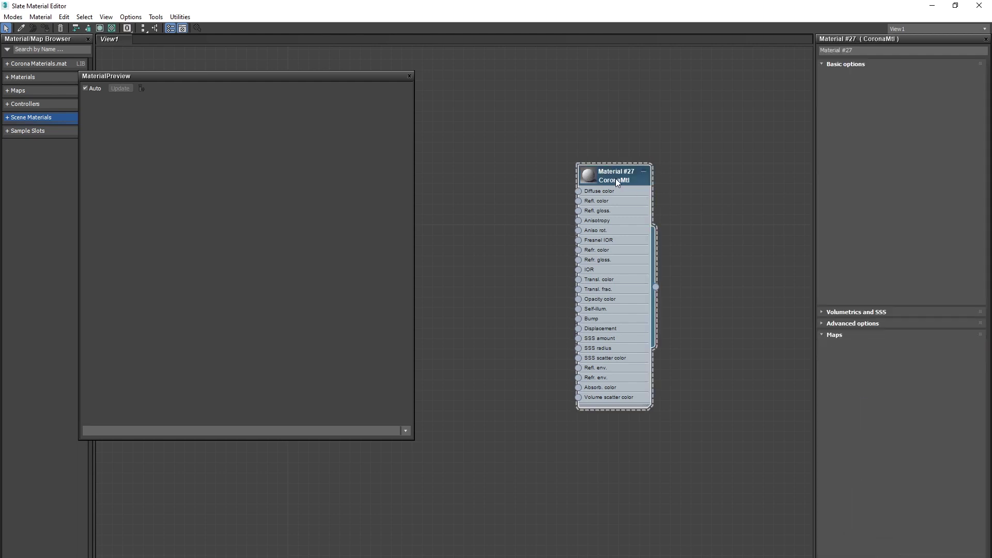
# Step: Close the old preview and open a preview window for Material #27, moved to the left
pyautogui.moveTo(389, 130); pyautogui.dragTo(471, 121, button='middle')
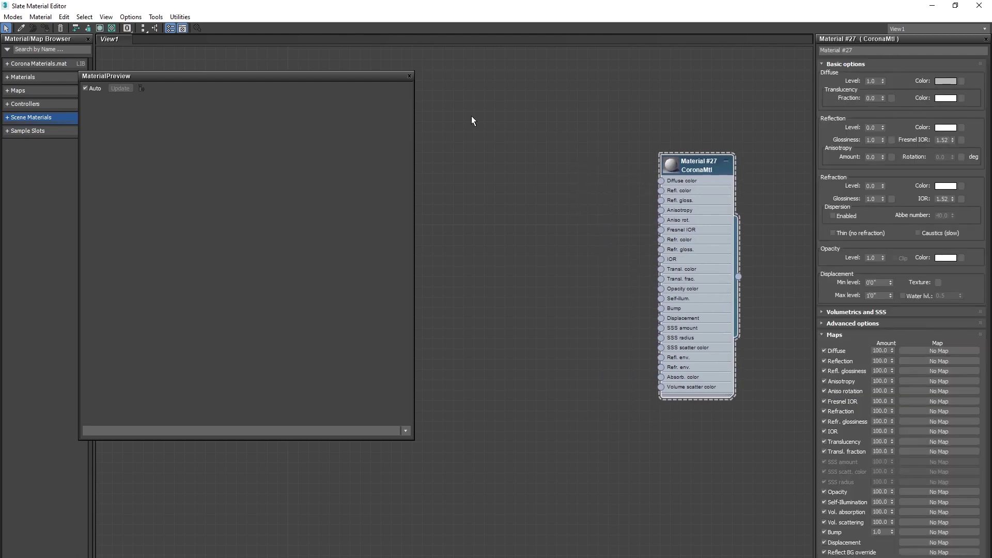
pyautogui.click(409, 76)
pyautogui.rightClick(689, 164)
pyautogui.click(713, 213)
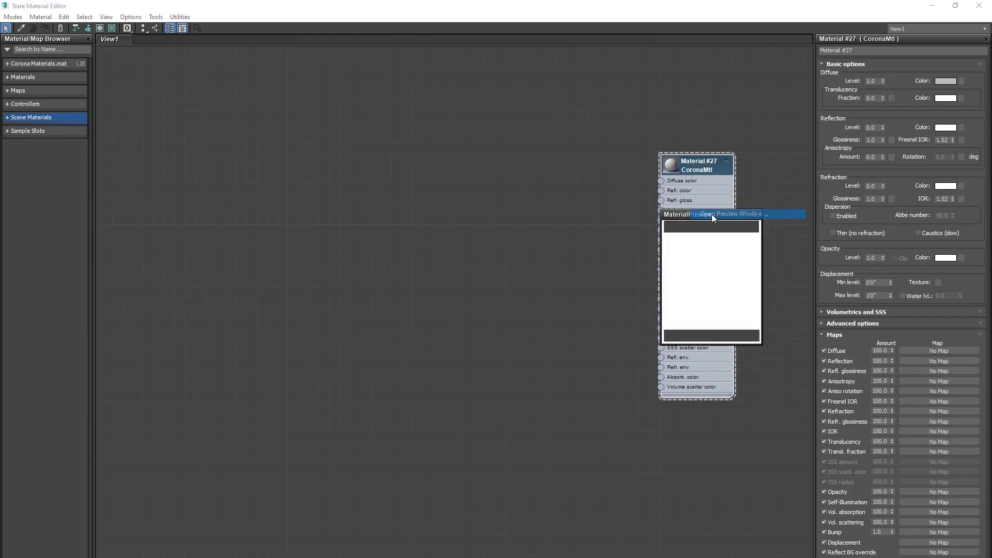
pyautogui.moveTo(705, 217); pyautogui.dragTo(309, 112)
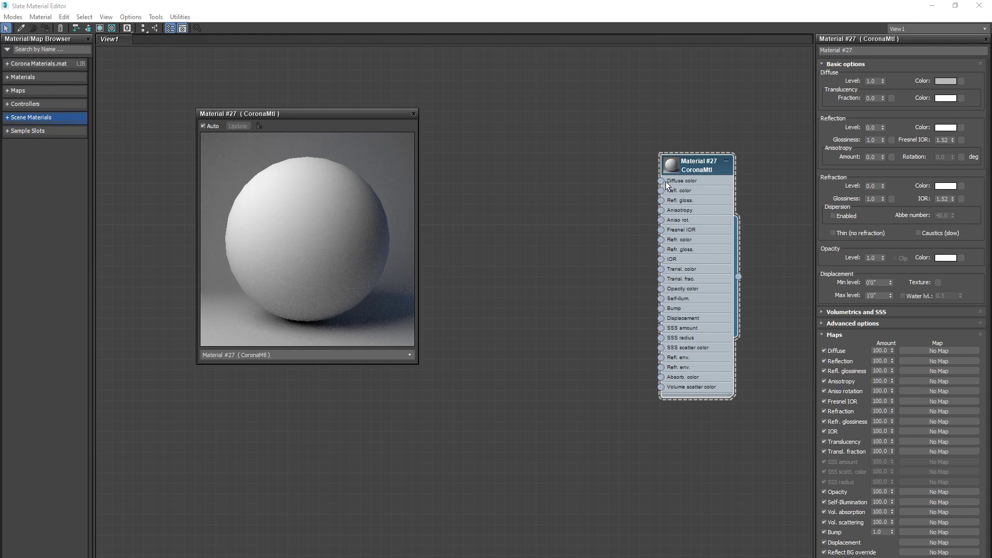
pyautogui.moveTo(660, 181); pyautogui.dragTo(584, 171)
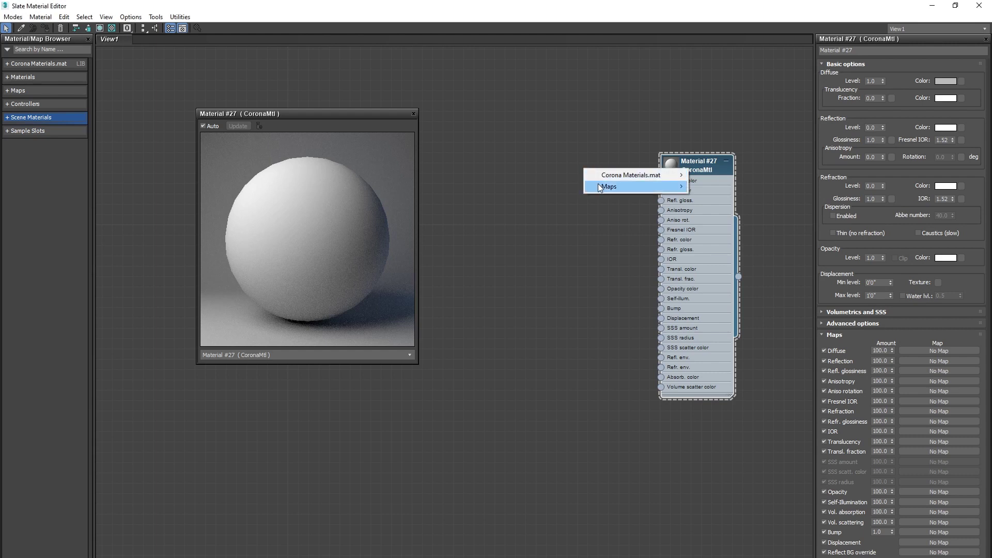
# Step: Feed a CoronaBitmap loading Reclaimed Wood_Light Brown into Material #27's diffuse colour
pyautogui.moveTo(609, 187)
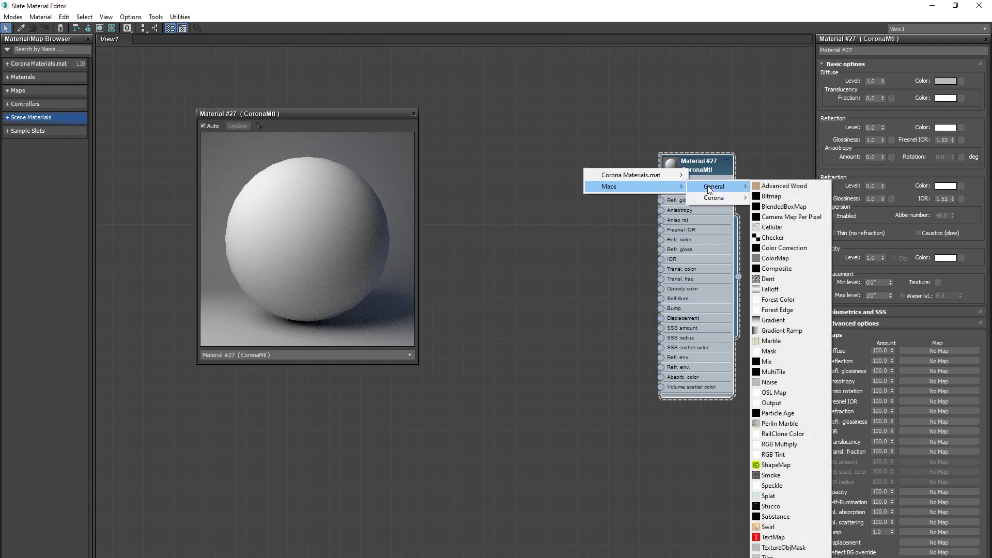
pyautogui.moveTo(715, 200)
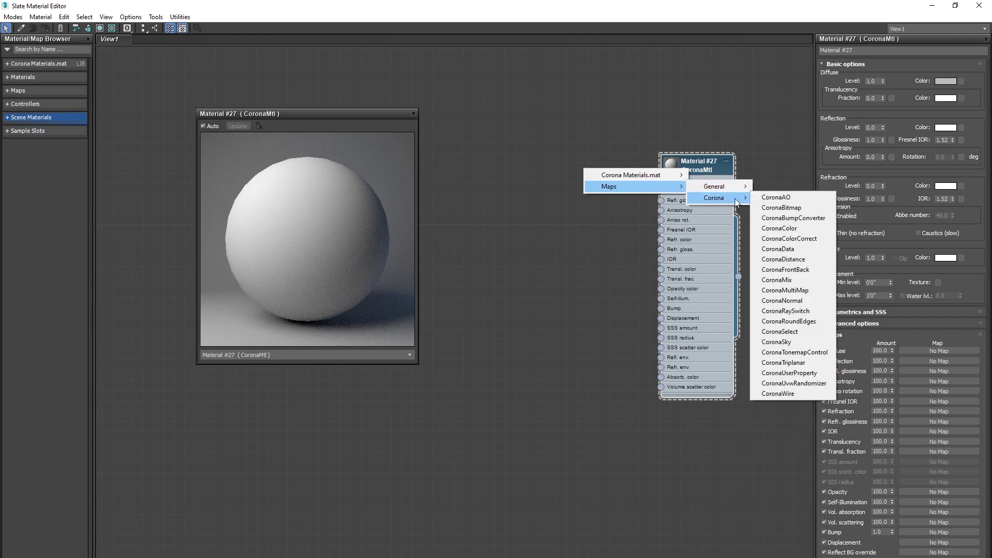
pyautogui.click(766, 207)
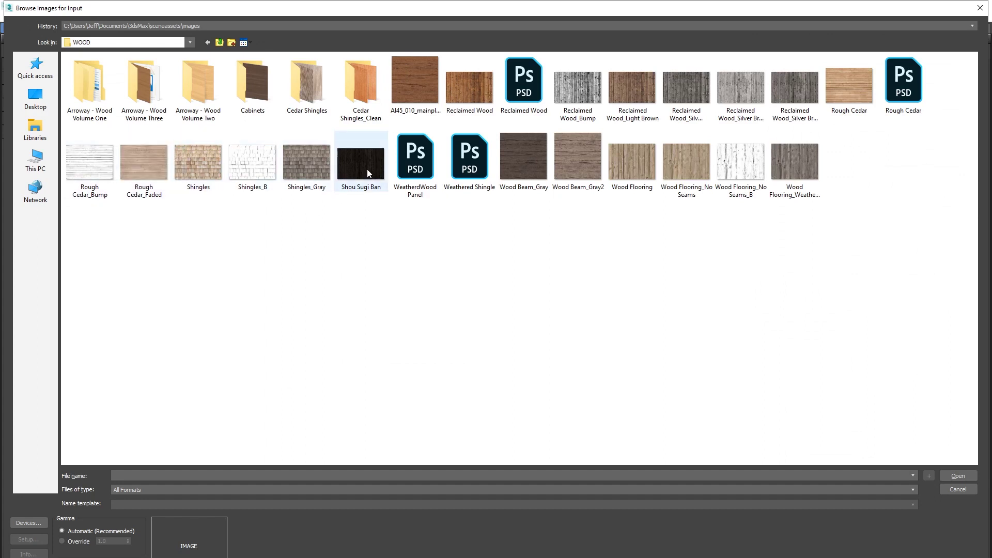
pyautogui.doubleClick(644, 115)
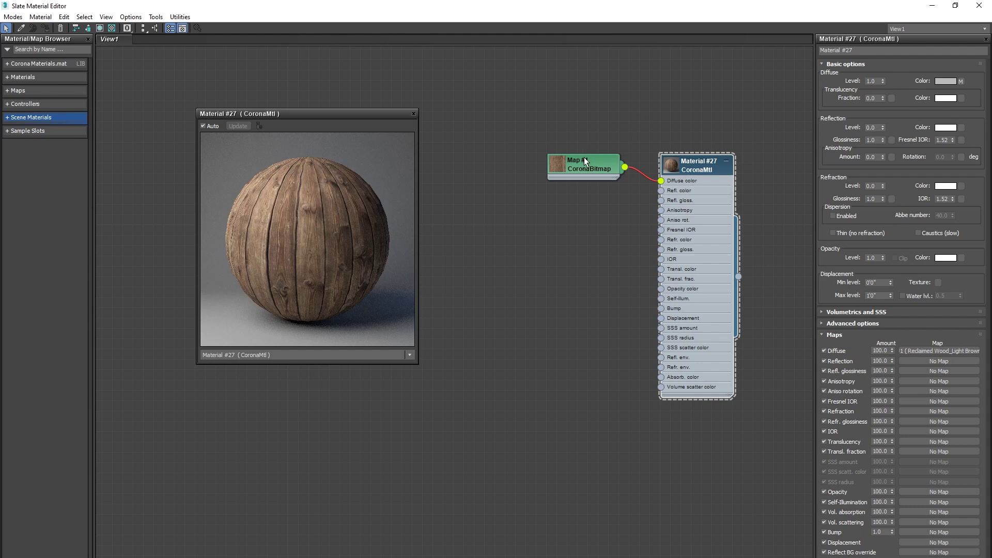
pyautogui.moveTo(583, 164); pyautogui.dragTo(540, 173)
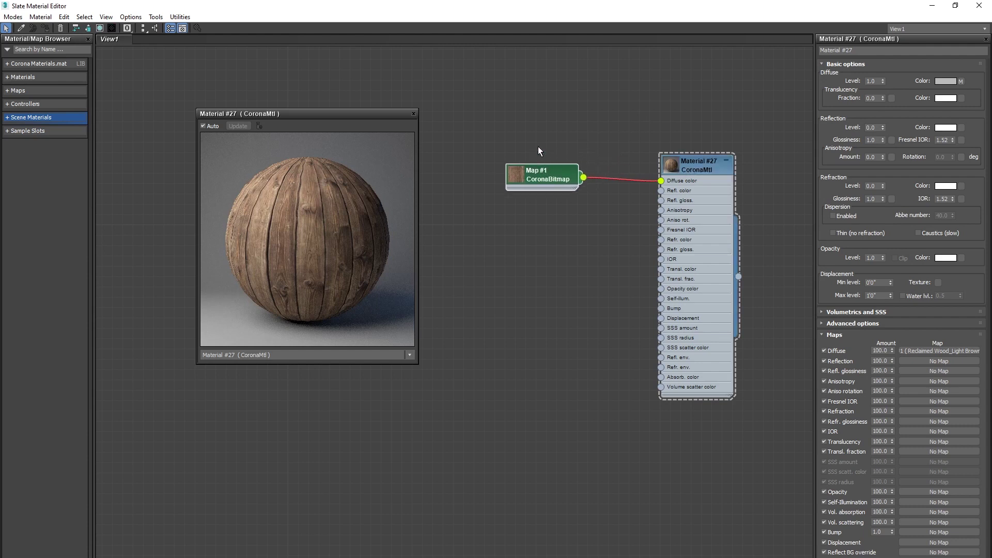
# Step: Expand Map #1's texture preview, move it up, and rewire it to Diffuse color
pyautogui.doubleClick(515, 175)
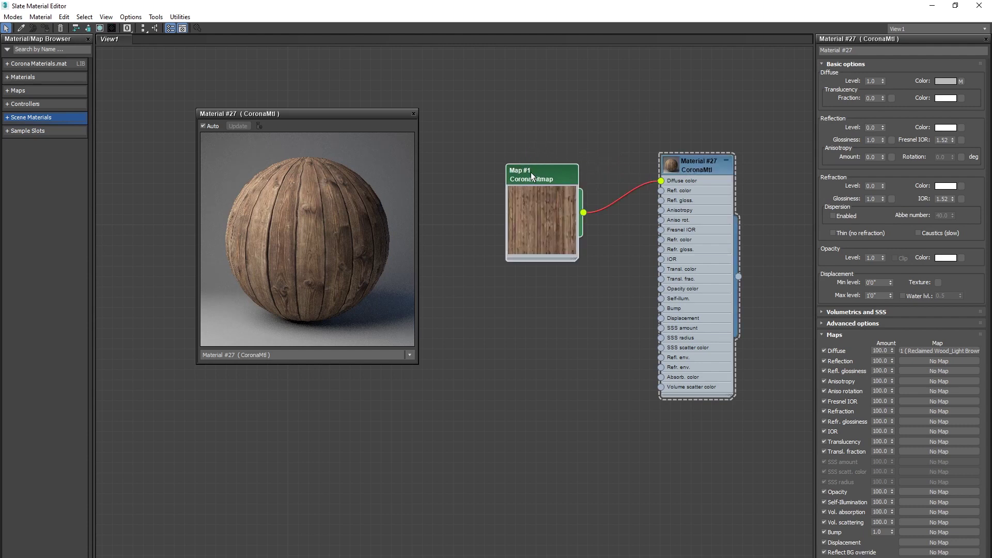
pyautogui.moveTo(532, 176); pyautogui.dragTo(512, 124)
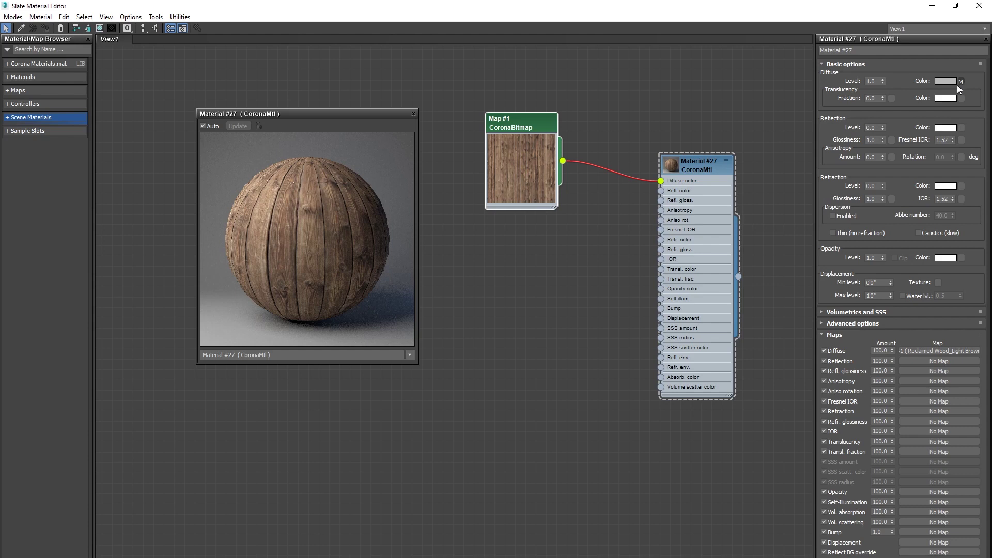
pyautogui.moveTo(661, 181); pyautogui.dragTo(629, 187)
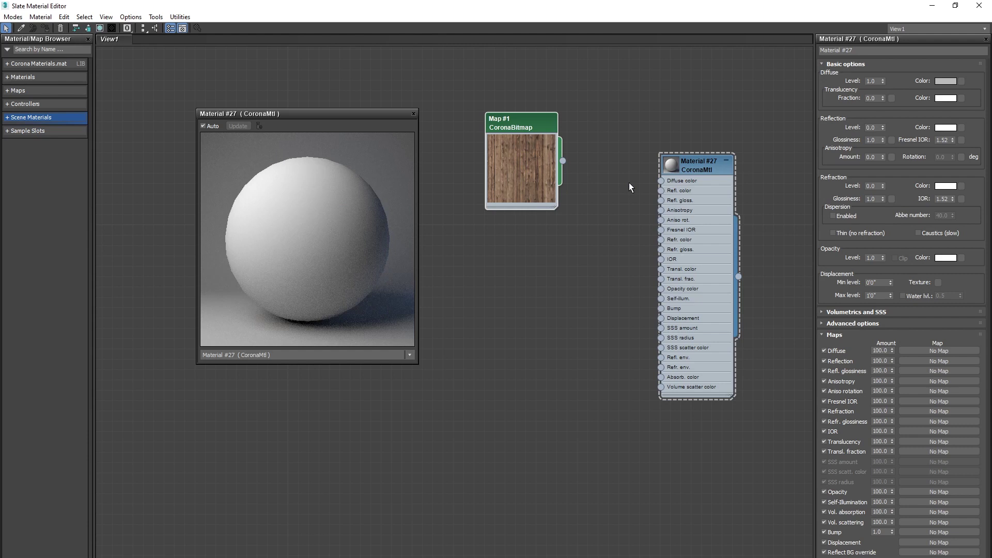
pyautogui.moveTo(562, 161); pyautogui.dragTo(661, 181)
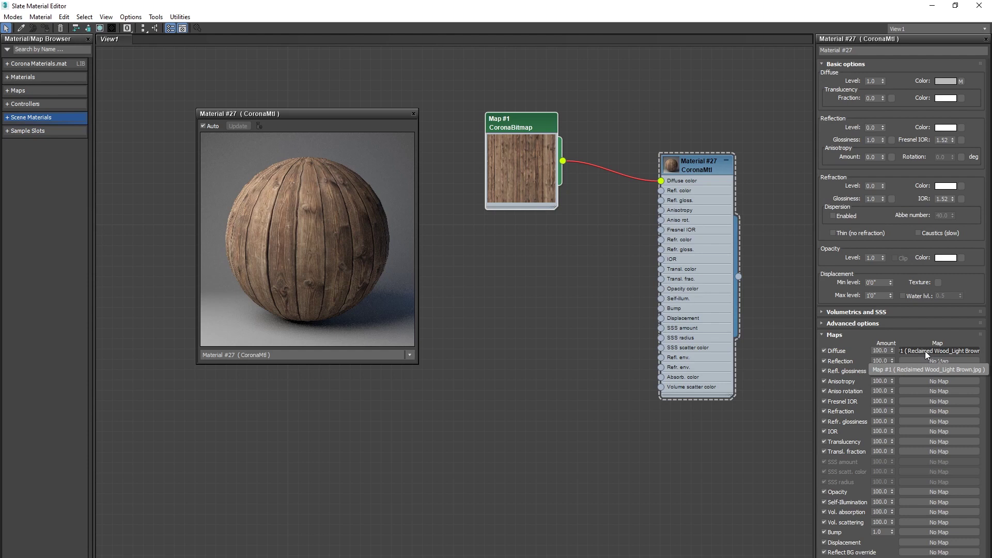
# Step: Enable Use Real-World Scale on Map #1 with a 10'0" width and height
pyautogui.doubleClick(520, 125)
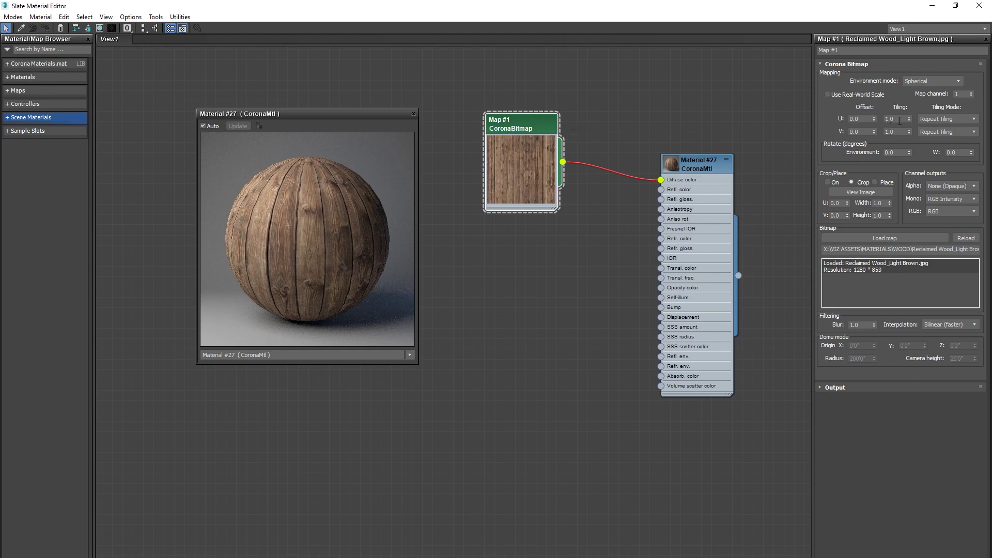
pyautogui.click(857, 94)
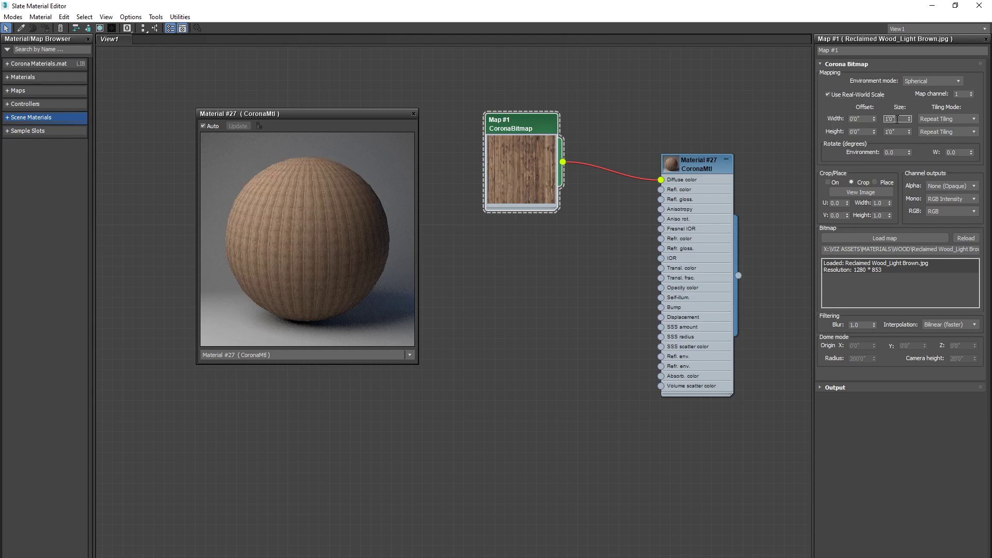
pyautogui.moveTo(897, 119); pyautogui.dragTo(881, 122)
pyautogui.write('1')
pyautogui.press('Tab')
pyautogui.write('10')
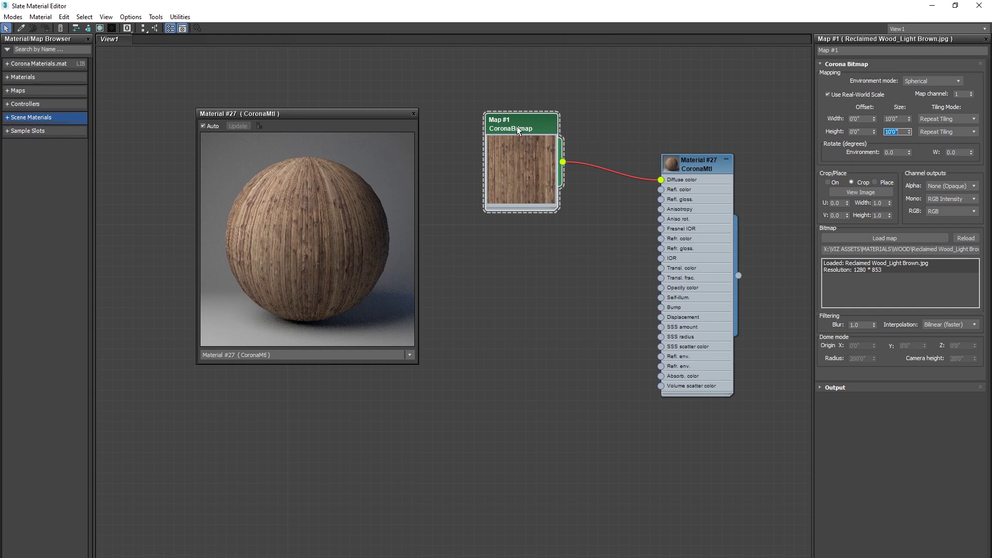
# Step: Clone Map #1 as Map #2, wire it to Bump, and load Reclaimed Wood_Bump into it
pyautogui.keyDown('shift'); pyautogui.moveTo(518, 126); pyautogui.dragTo(518, 269); pyautogui.keyUp('shift')
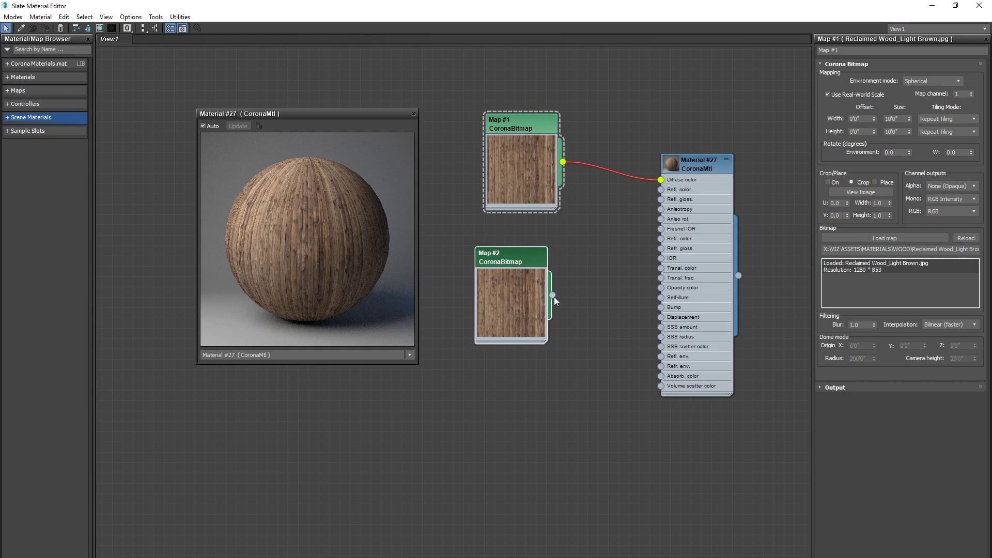
pyautogui.moveTo(553, 295); pyautogui.dragTo(651, 309)
pyautogui.click(517, 260)
pyautogui.click(832, 236)
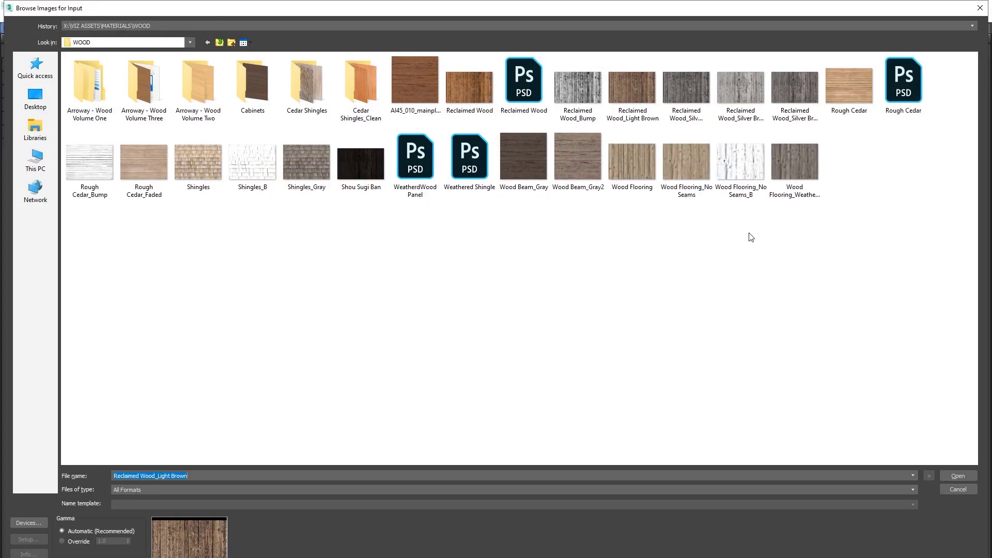
pyautogui.doubleClick(578, 90)
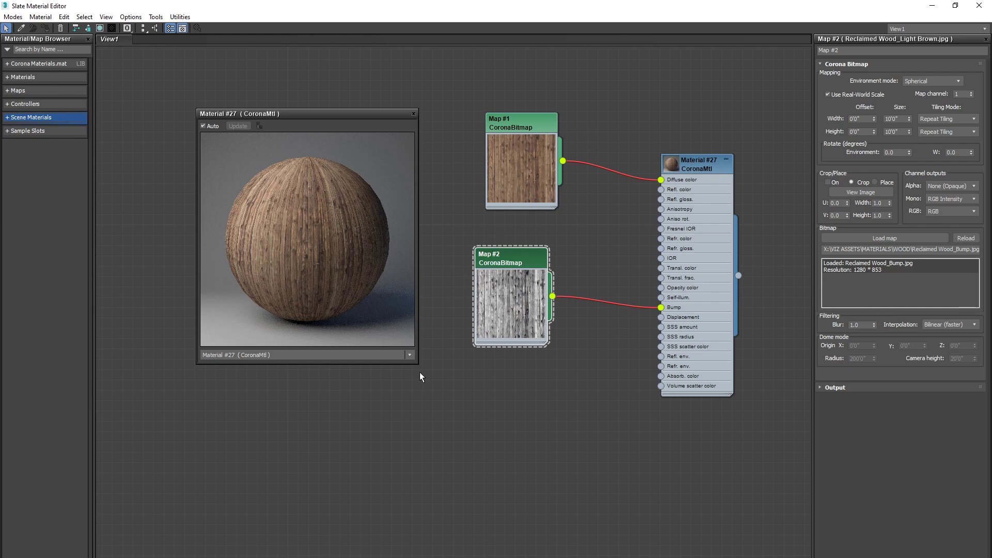
# Step: Enlarge and reposition the preview window, then rewire Map #2 to the Bump input
pyautogui.moveTo(417, 364); pyautogui.dragTo(628, 555)
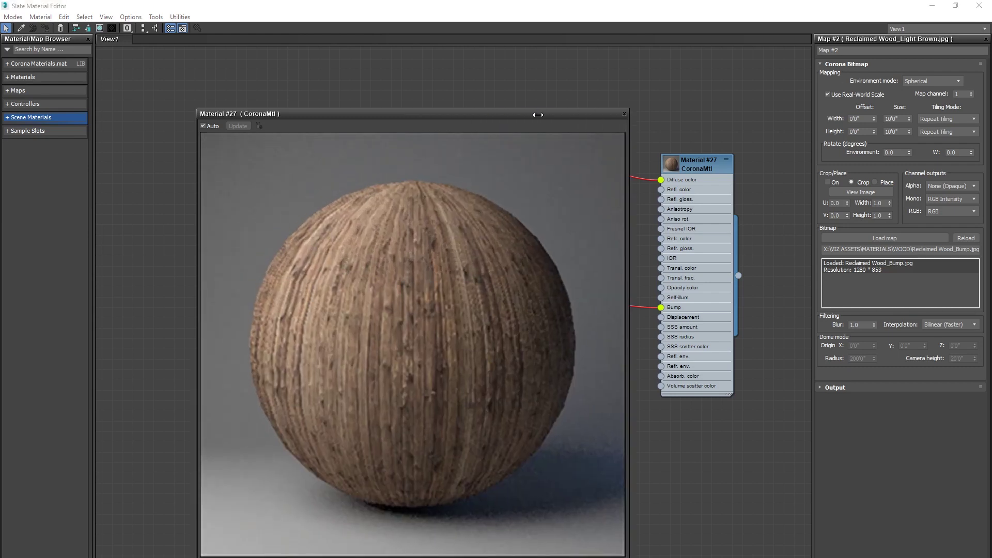
pyautogui.moveTo(545, 117); pyautogui.dragTo(389, 88)
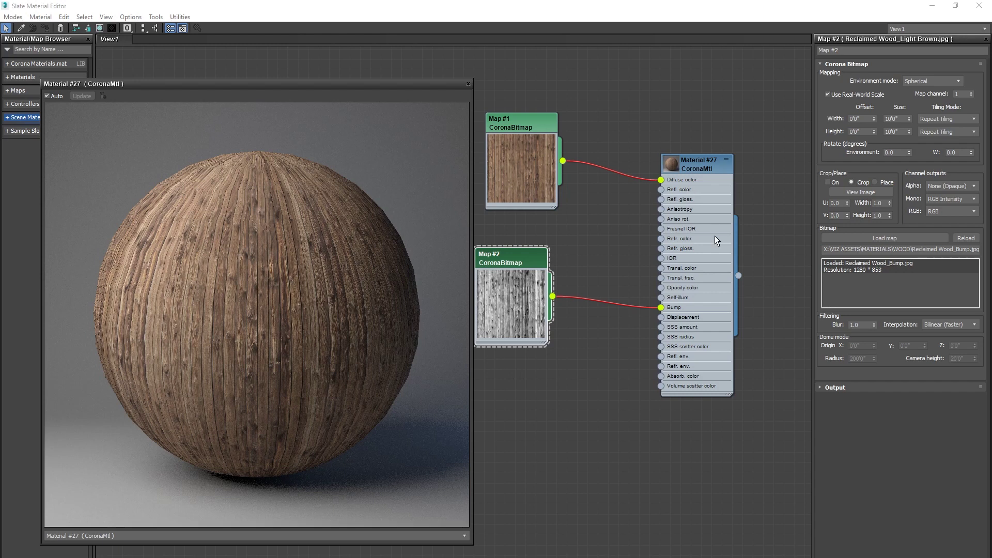
pyautogui.click(619, 306)
pyautogui.press('Delete')
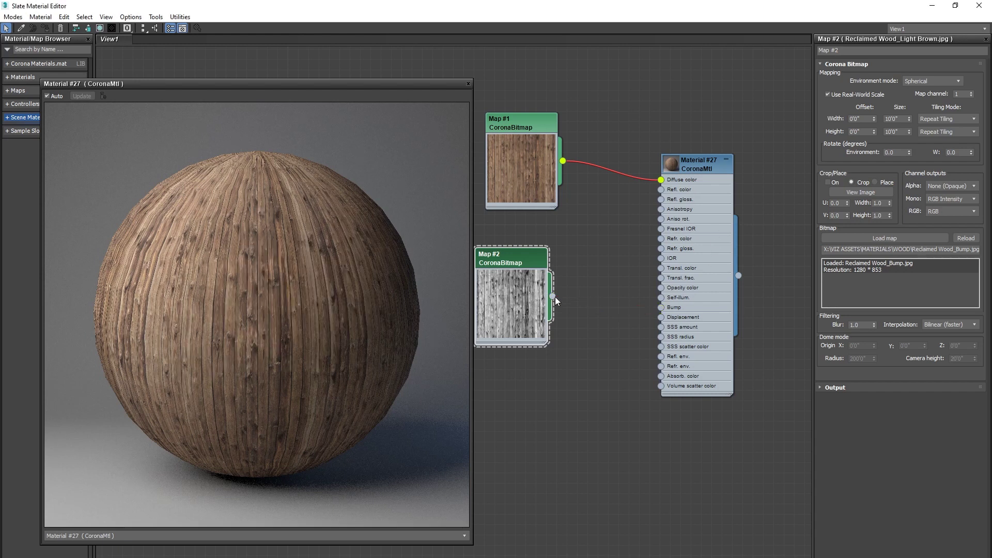
pyautogui.moveTo(553, 296); pyautogui.dragTo(660, 307)
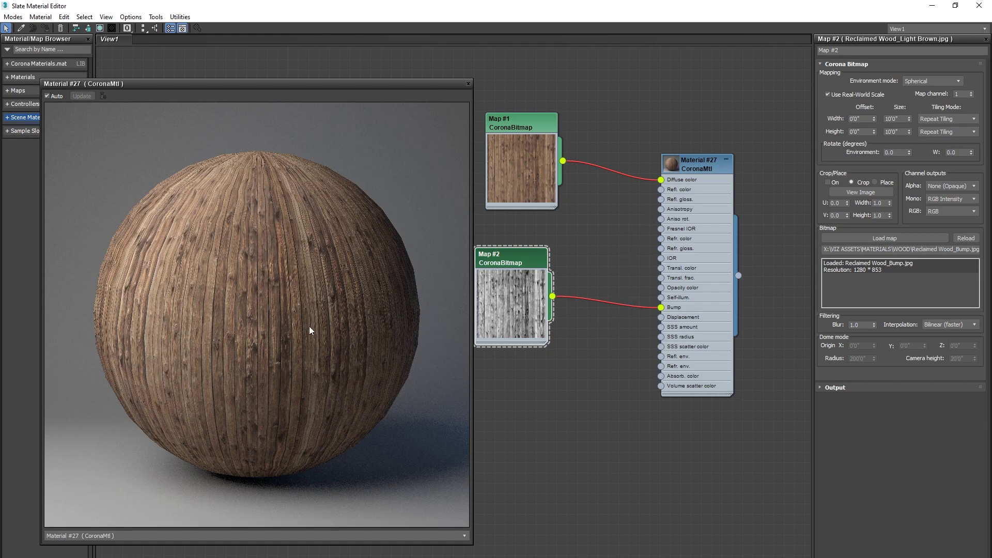
# Step: Set Material #27's Bump amount to 1.0
pyautogui.click(702, 166)
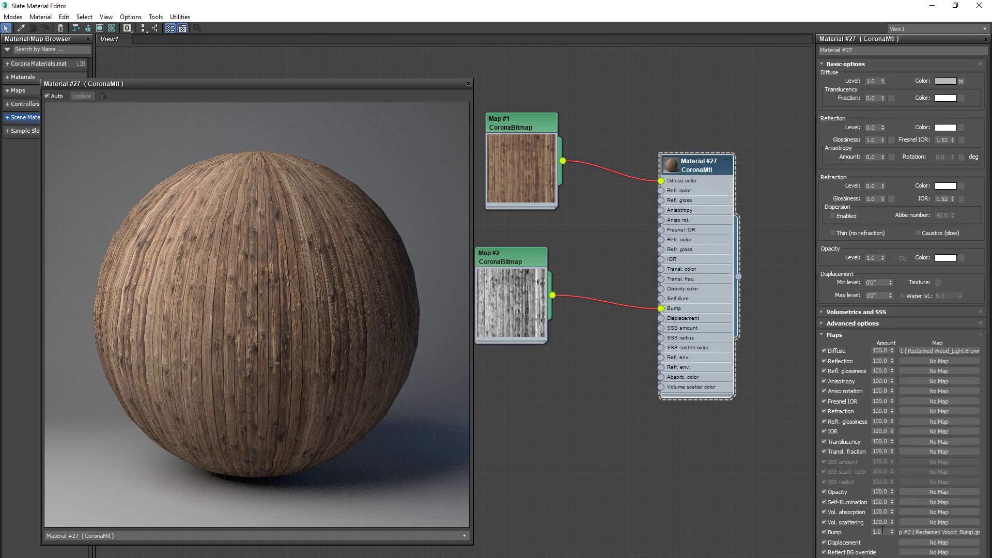
pyautogui.doubleClick(883, 530)
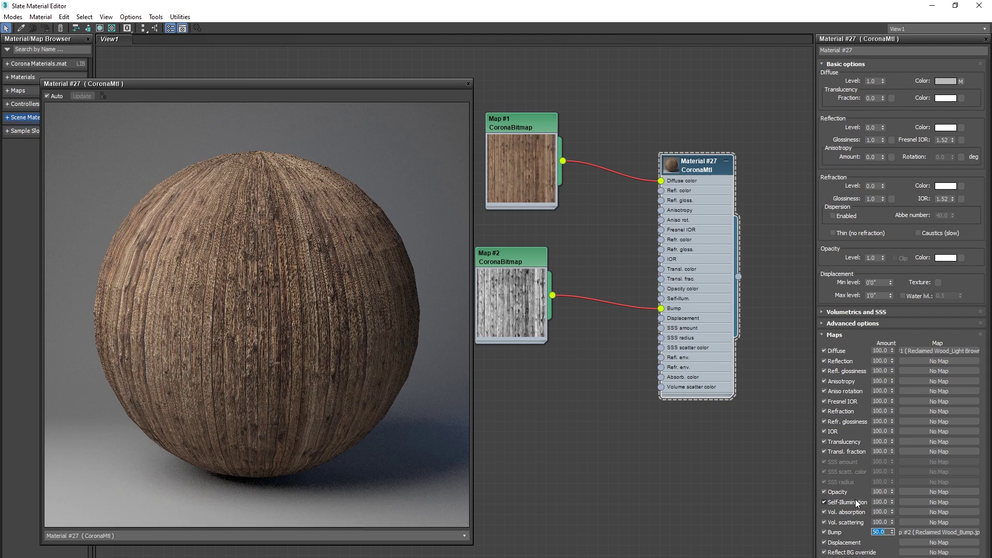
pyautogui.write('1')
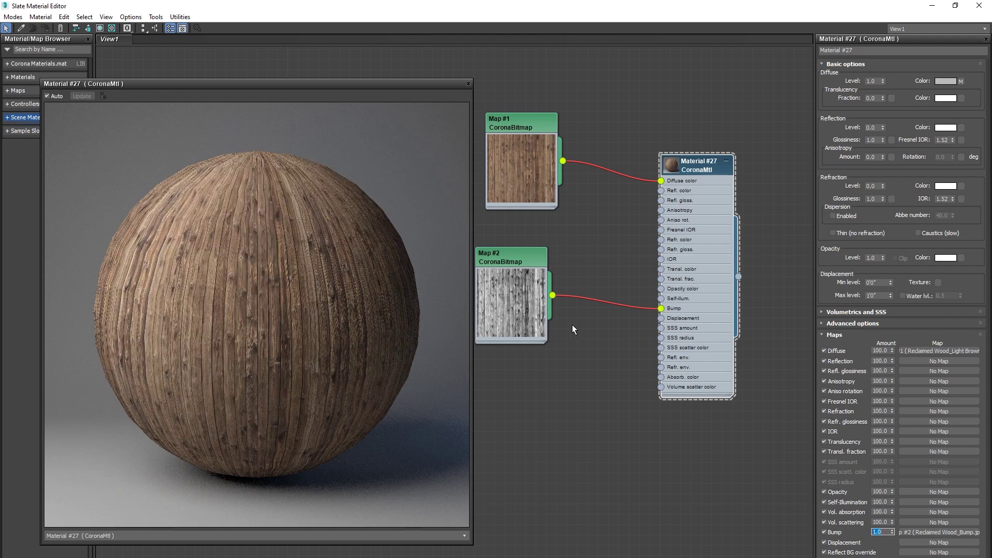
# Step: Set Material #27's Reflection Level to 0.5 and Glossiness to 0.65
pyautogui.moveTo(532, 260); pyautogui.dragTo(521, 322)
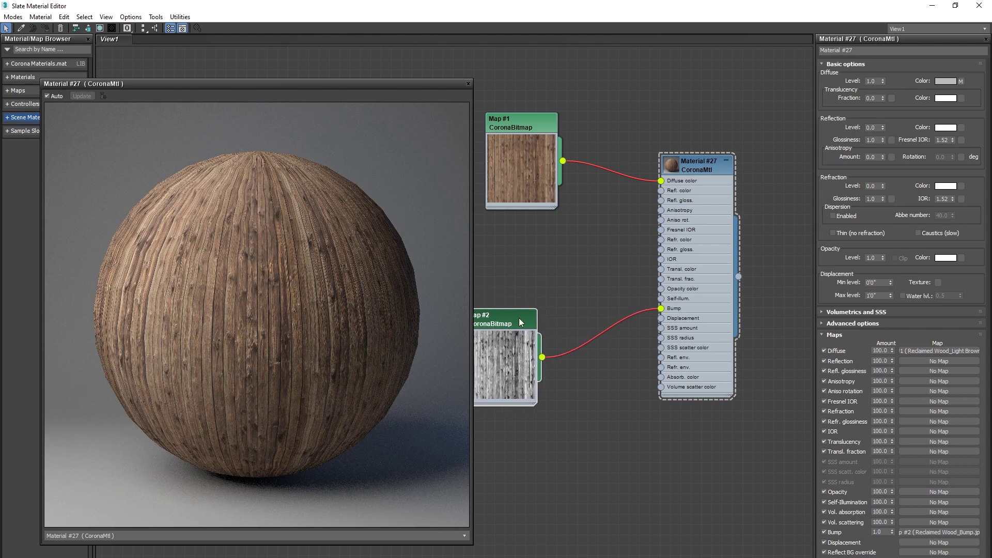
pyautogui.click(695, 170)
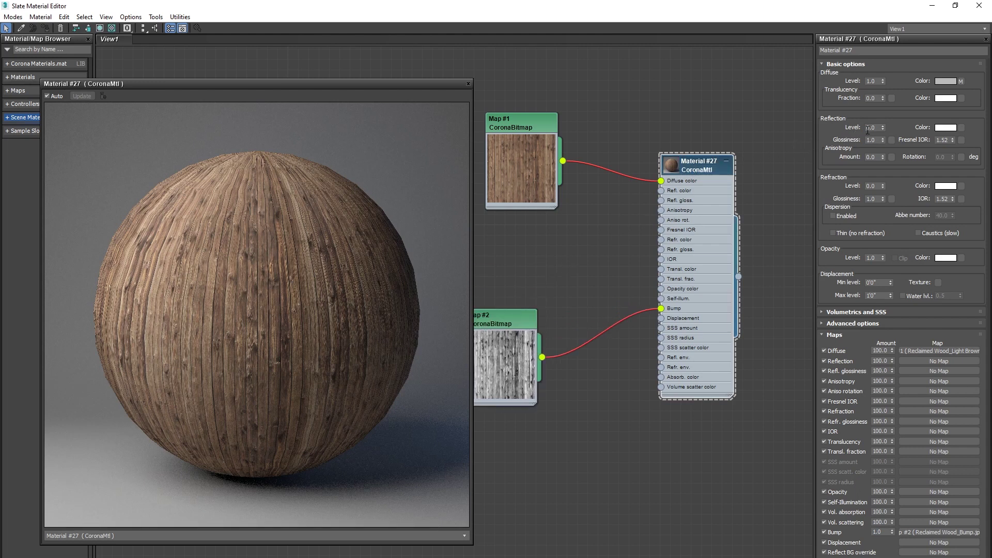
pyautogui.doubleClick(868, 129)
pyautogui.write('0.5')
pyautogui.press('Return')
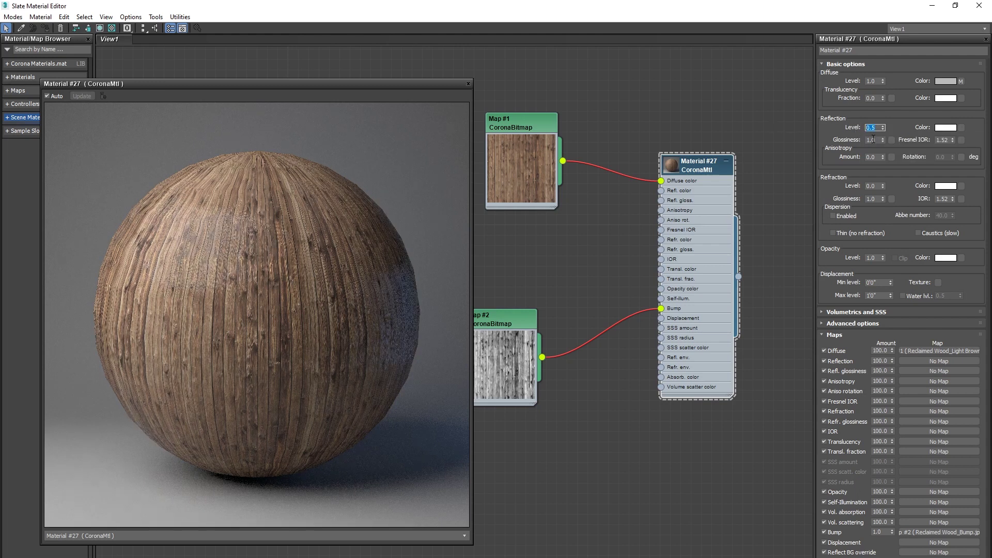
pyautogui.doubleClick(872, 139)
pyautogui.write('0.65')
pyautogui.press('Return')
# Step: Copy Map #2 as Map #3, wire it to Refl. gloss., and arrange the map nodes
pyautogui.click(509, 327)
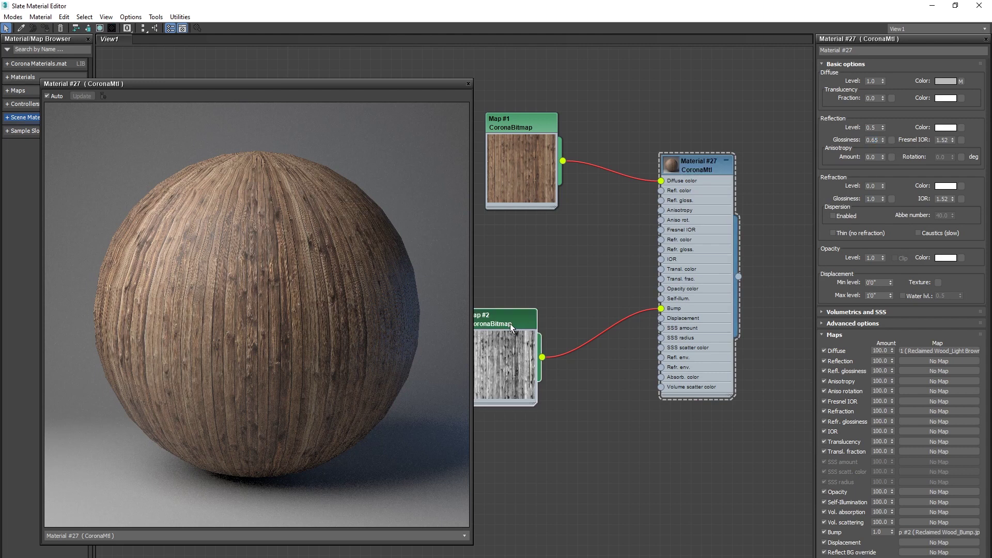
pyautogui.keyDown('shift'); pyautogui.moveTo(512, 328); pyautogui.dragTo(511, 245); pyautogui.keyUp('shift')
pyautogui.moveTo(542, 274); pyautogui.dragTo(660, 201)
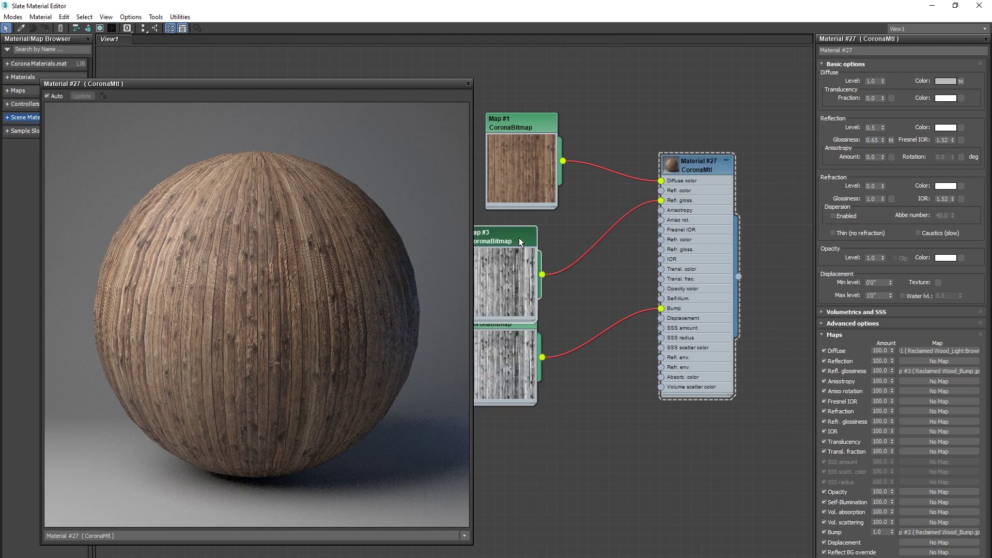
pyautogui.moveTo(513, 236); pyautogui.dragTo(533, 226)
pyautogui.moveTo(509, 323); pyautogui.dragTo(529, 331)
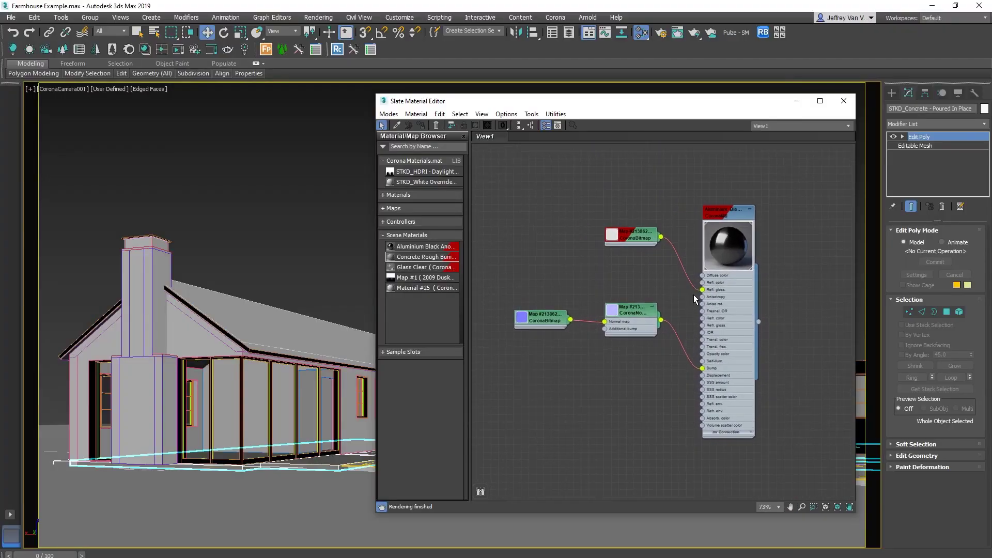
# Step: Open Aluminium Black Anodized and set its Diffuse Level to 1.0
pyautogui.doubleClick(721, 213)
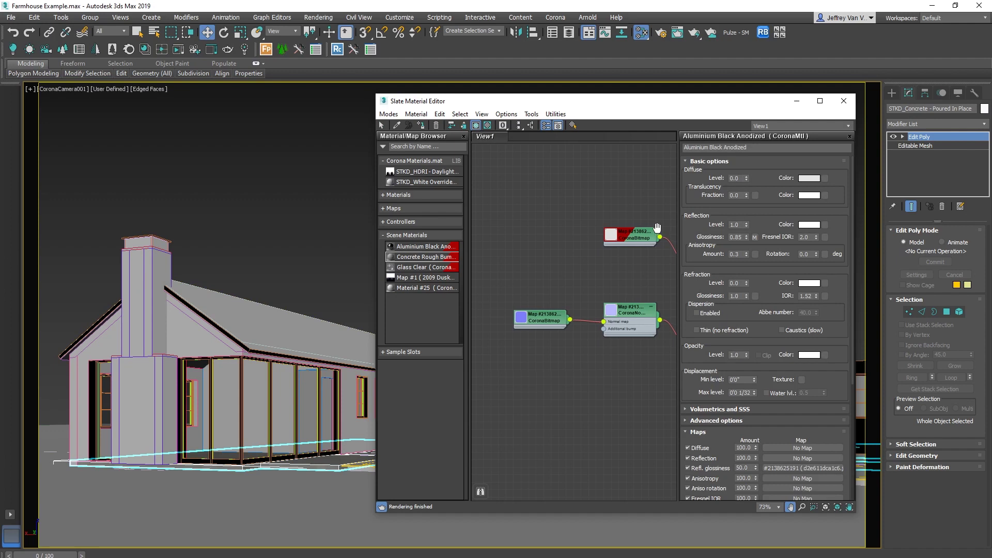
pyautogui.moveTo(665, 232); pyautogui.dragTo(567, 248, button='middle')
pyautogui.scroll(-3, 566, 248)
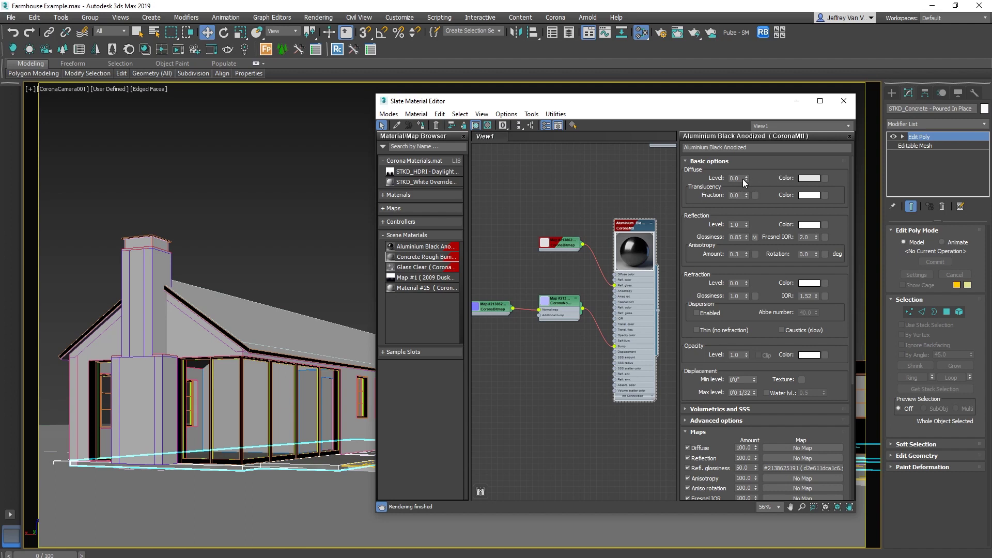
pyautogui.moveTo(742, 178); pyautogui.dragTo(711, 178)
pyautogui.write('1')
pyautogui.press('Return')
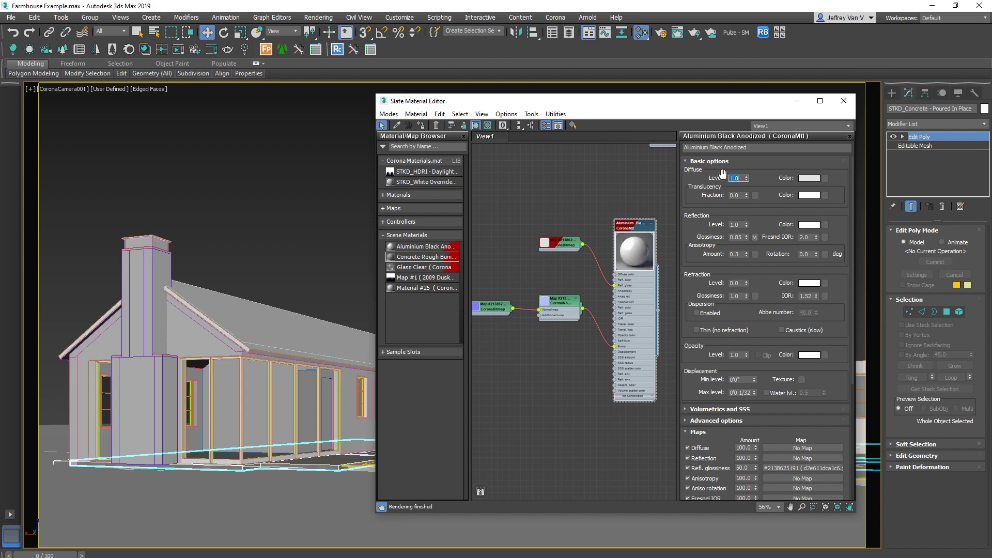
# Step: Darken its diffuse colour to near-black with a Value of 7
pyautogui.click(809, 178)
pyautogui.moveTo(334, 119); pyautogui.dragTo(333, 123)
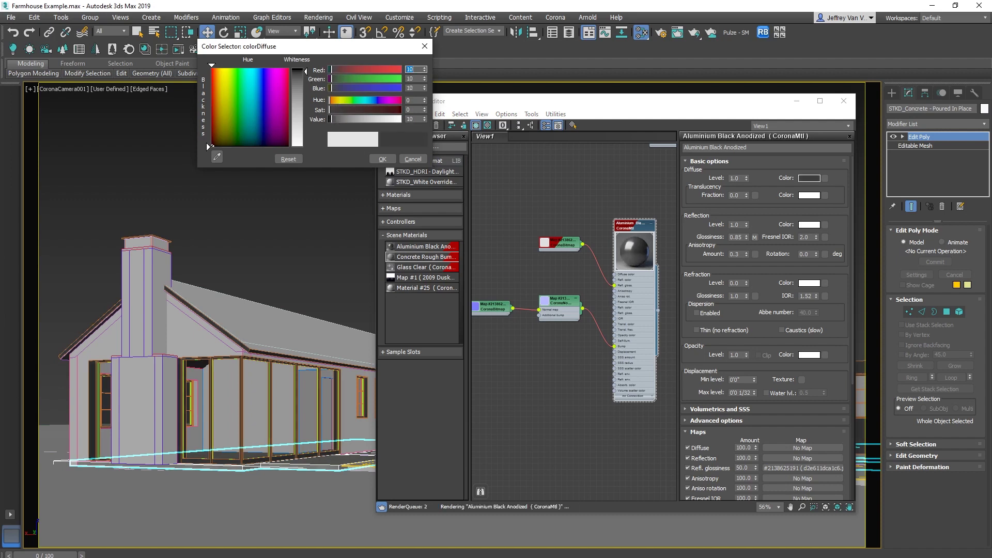
pyautogui.click(307, 73)
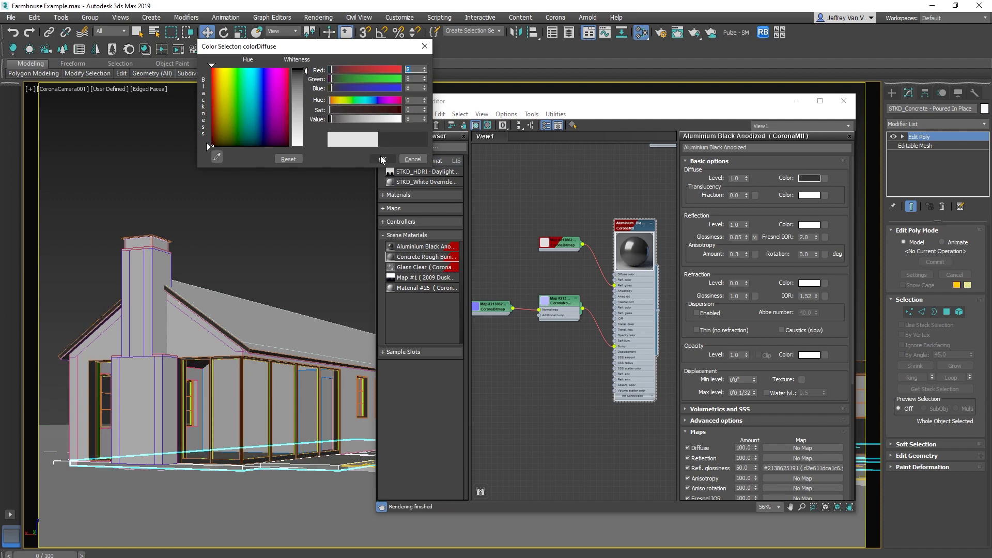
pyautogui.click(424, 122)
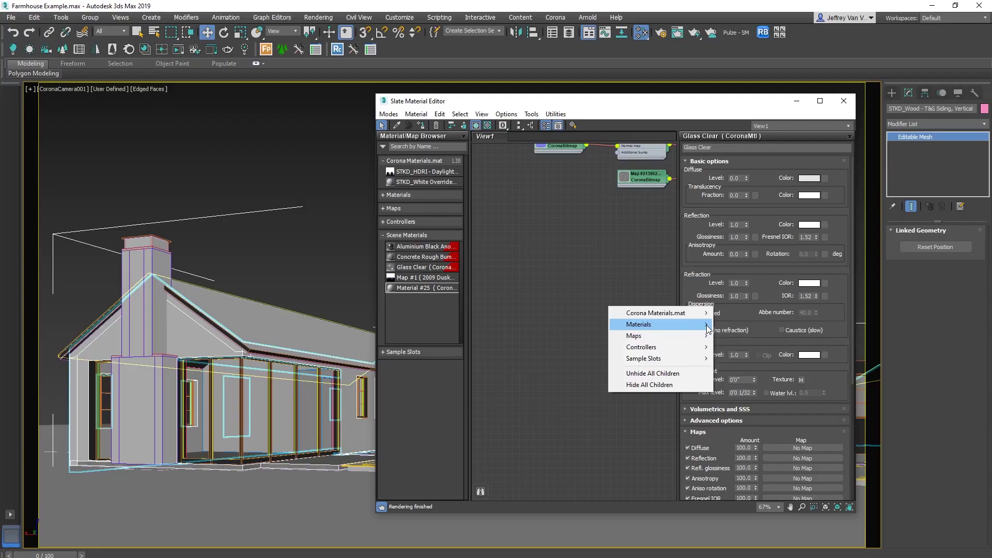
# Step: Create a new CoronaMtl material node in the Slate Material Editor
pyautogui.moveTo(706, 326)
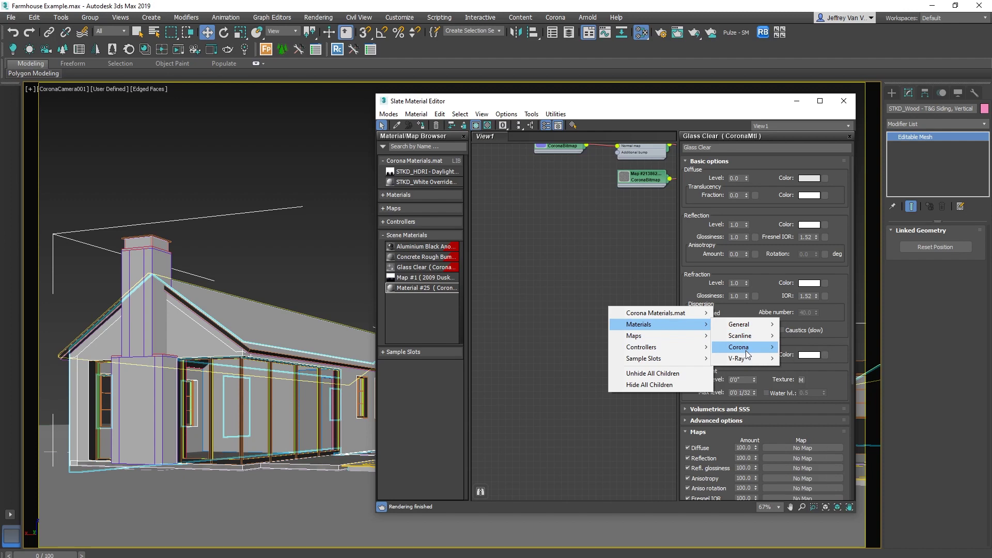
pyautogui.moveTo(745, 349)
pyautogui.click(803, 377)
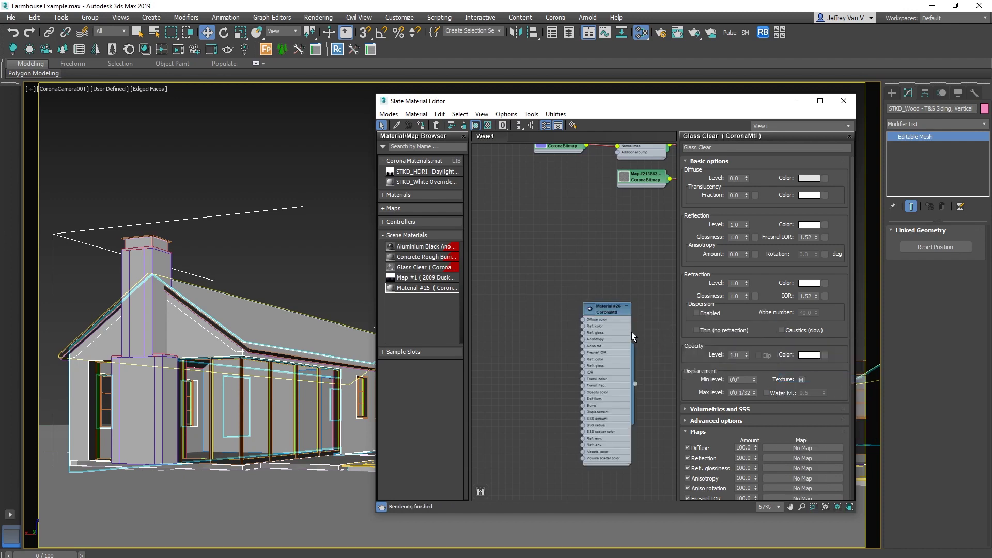
pyautogui.scroll(4, 631, 331)
# Step: Feed the Diffuse slot a CoronaBitmap loading Reclaimed Wood_Silver Brown from the WOOD folder
pyautogui.moveTo(587, 256); pyautogui.dragTo(531, 228)
pyautogui.moveTo(627, 244)
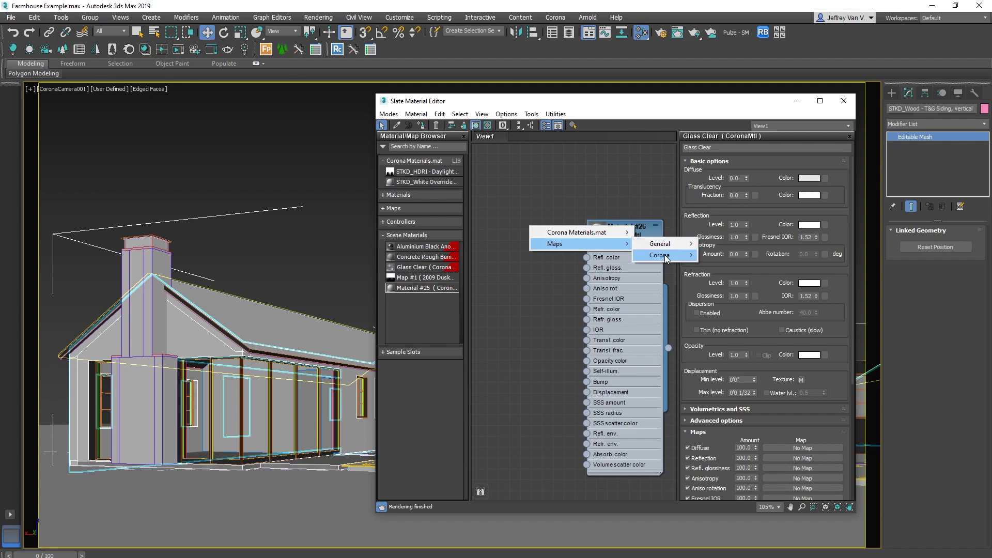
pyautogui.moveTo(665, 255)
pyautogui.click(728, 269)
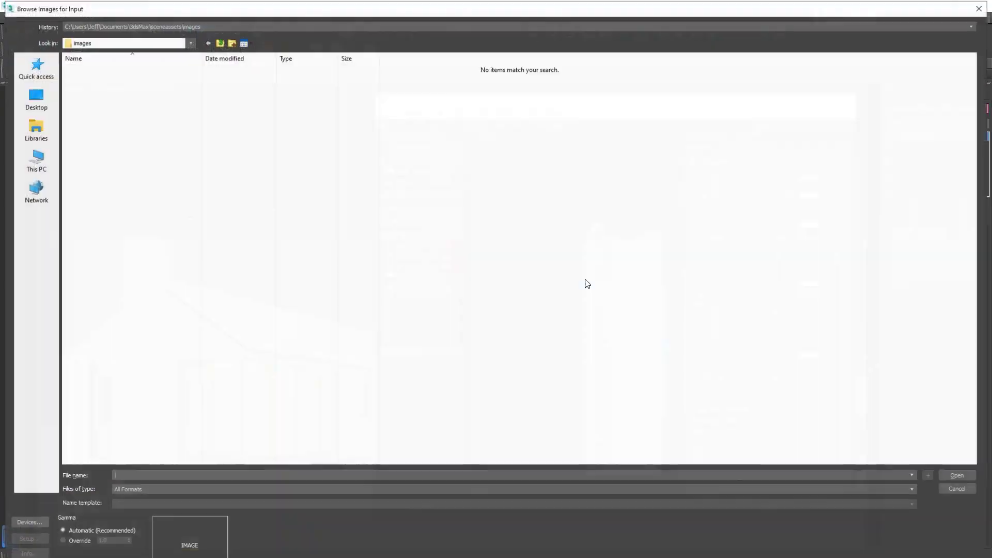
pyautogui.click(236, 27)
pyautogui.click(235, 39)
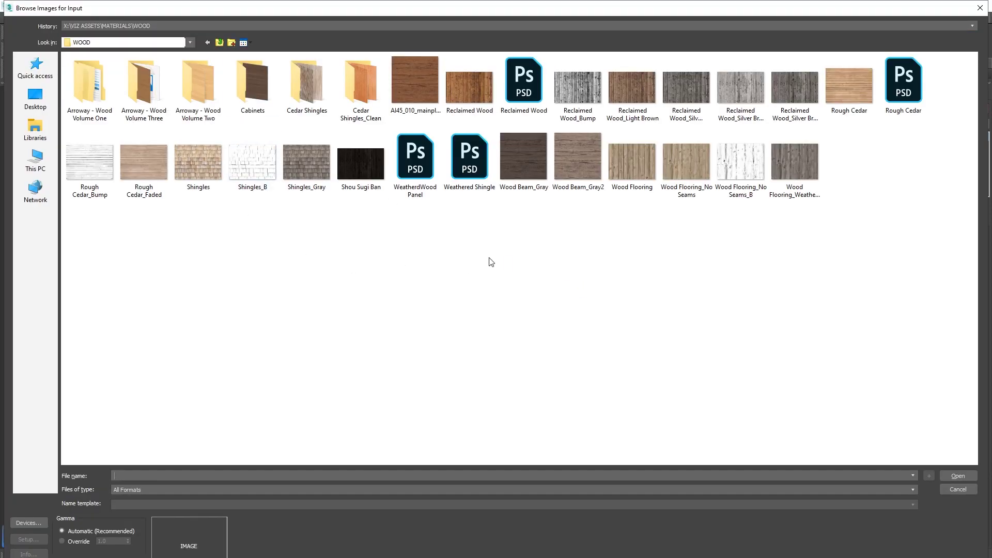
pyautogui.click(686, 114)
pyautogui.doubleClick(688, 115)
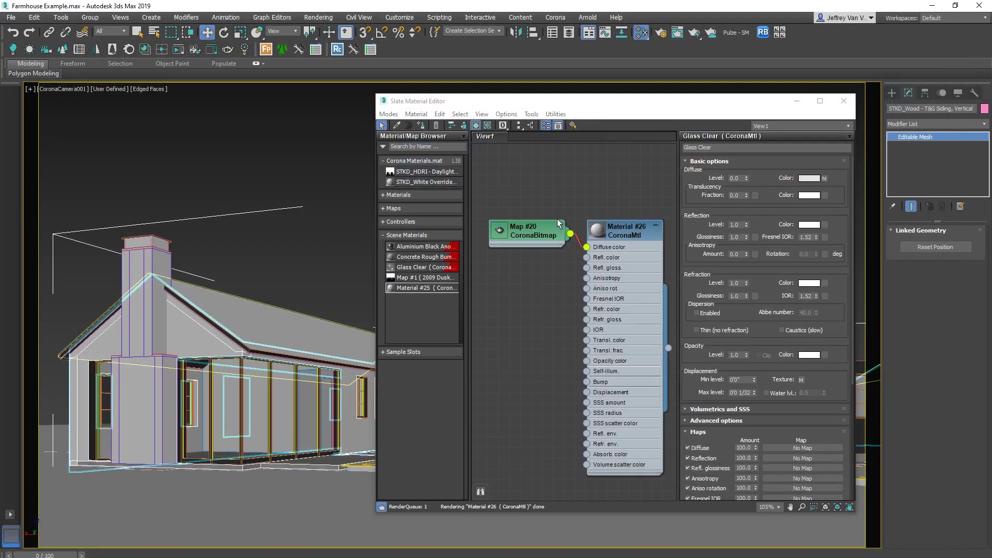
# Step: Assign Material #26 to the selected siding wall mesh
pyautogui.moveTo(588, 265); pyautogui.dragTo(594, 257, button='middle')
pyautogui.moveTo(579, 226); pyautogui.dragTo(528, 226)
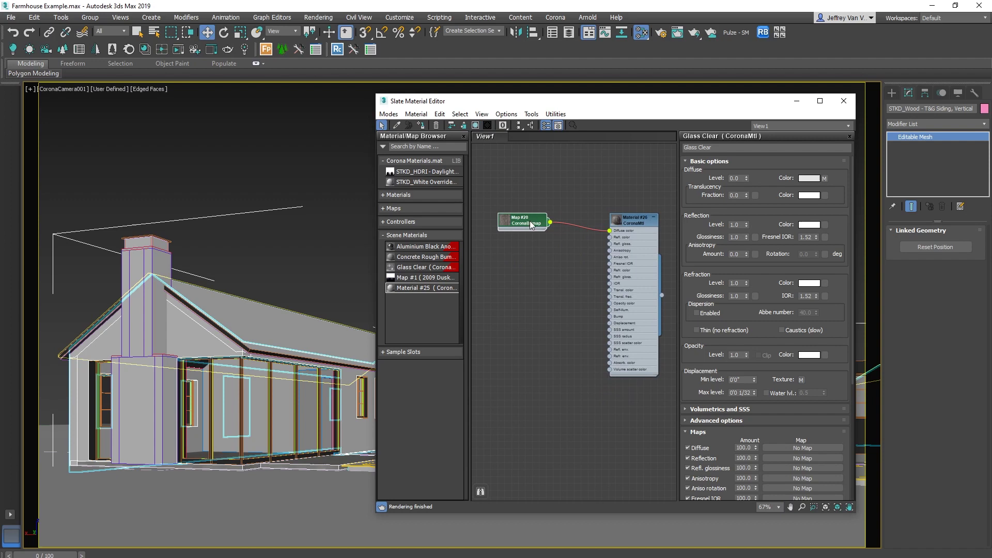
pyautogui.click(194, 335)
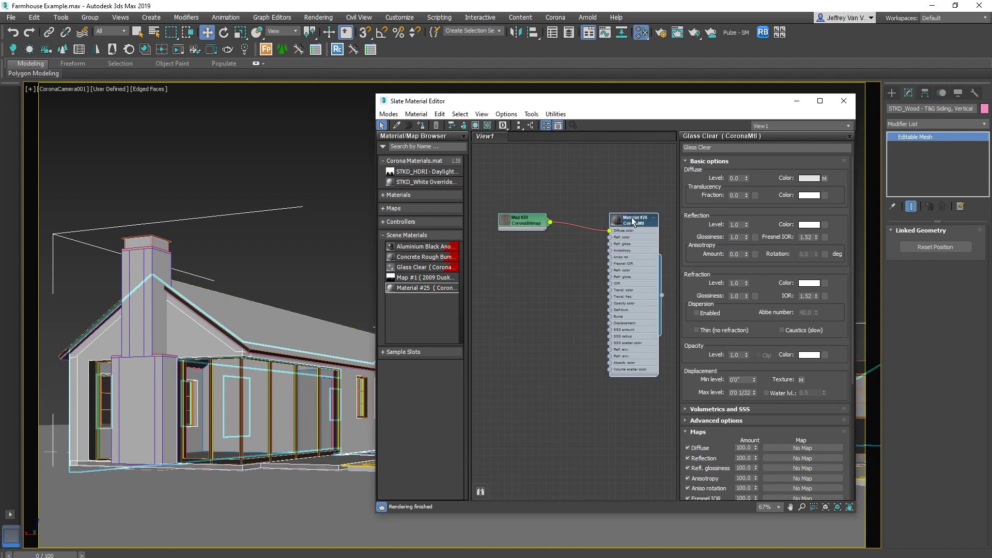
pyautogui.rightClick(631, 219)
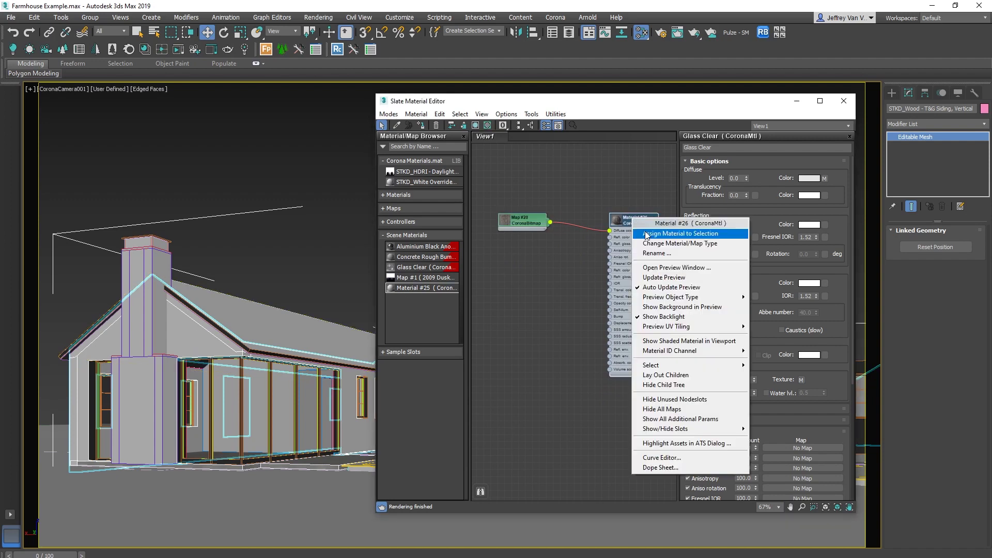
pyautogui.click(646, 234)
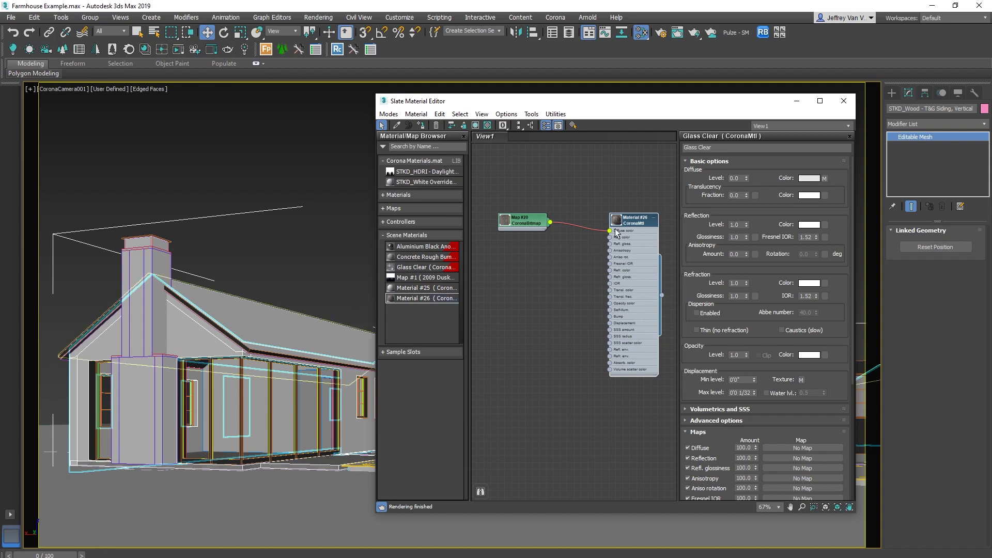
# Step: Show Material #26's wood texture shaded in the viewport and minimize the editor
pyautogui.rightClick(632, 219)
pyautogui.rightClick(634, 225)
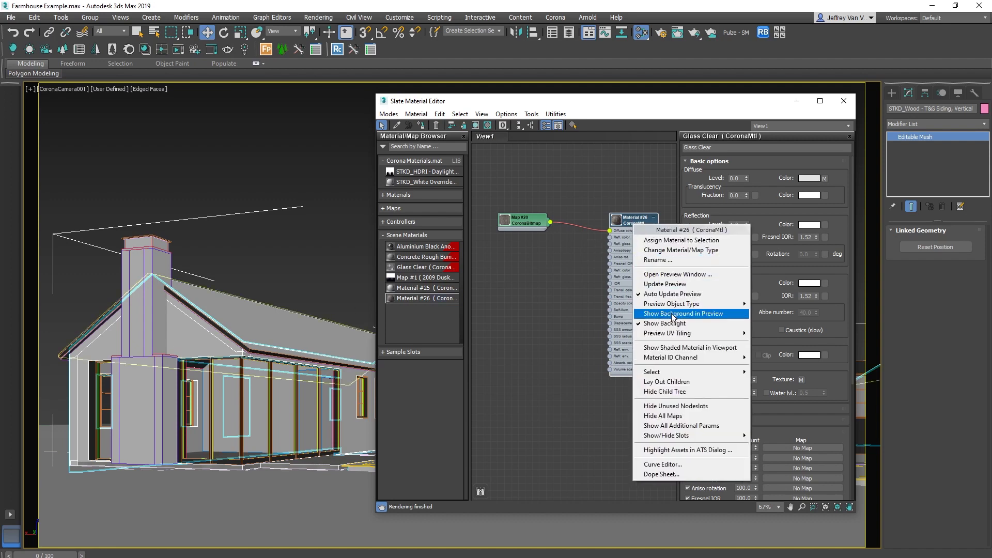
pyautogui.click(668, 349)
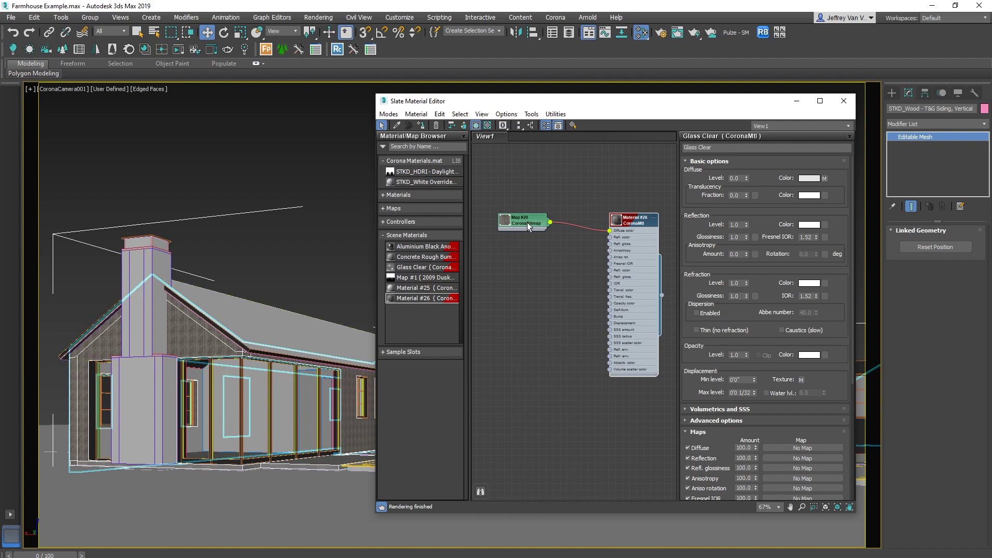
pyautogui.click(797, 101)
pyautogui.click(457, 224)
# Step: Select the wooden wall mesh in a perspective view and reopen the material editor
pyautogui.click(233, 322)
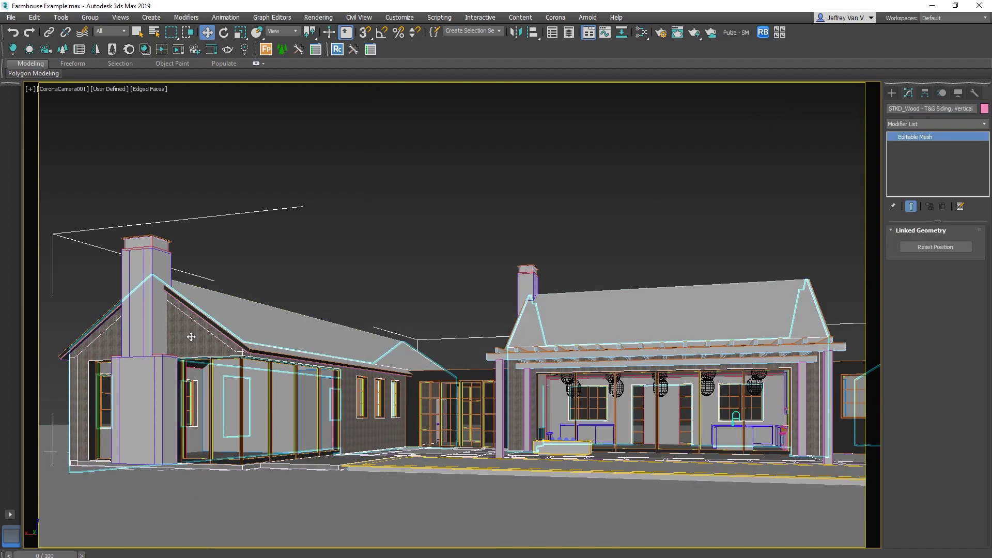
pyautogui.press('p')
pyautogui.scroll(10, 364, 386)
pyautogui.scroll(8, 318, 315)
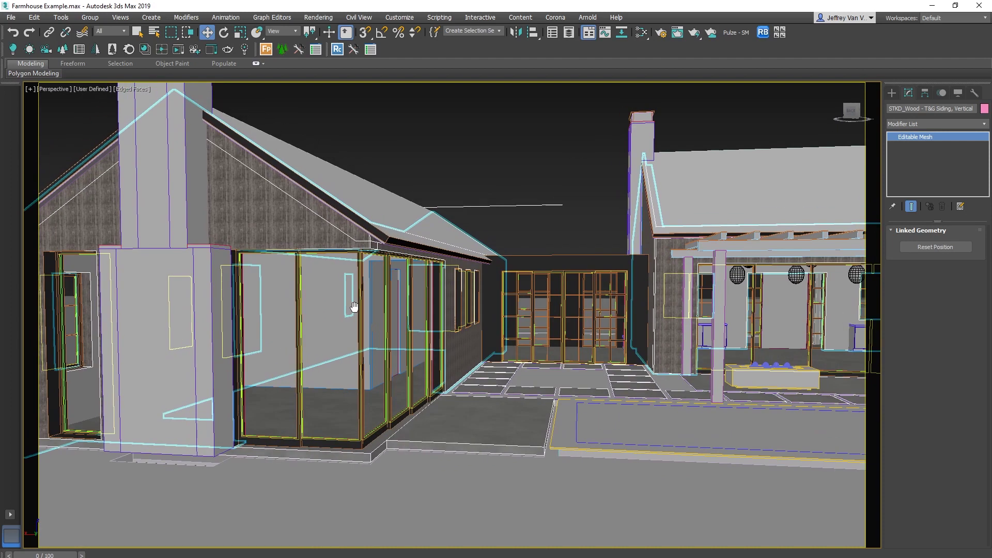
pyautogui.press('m')
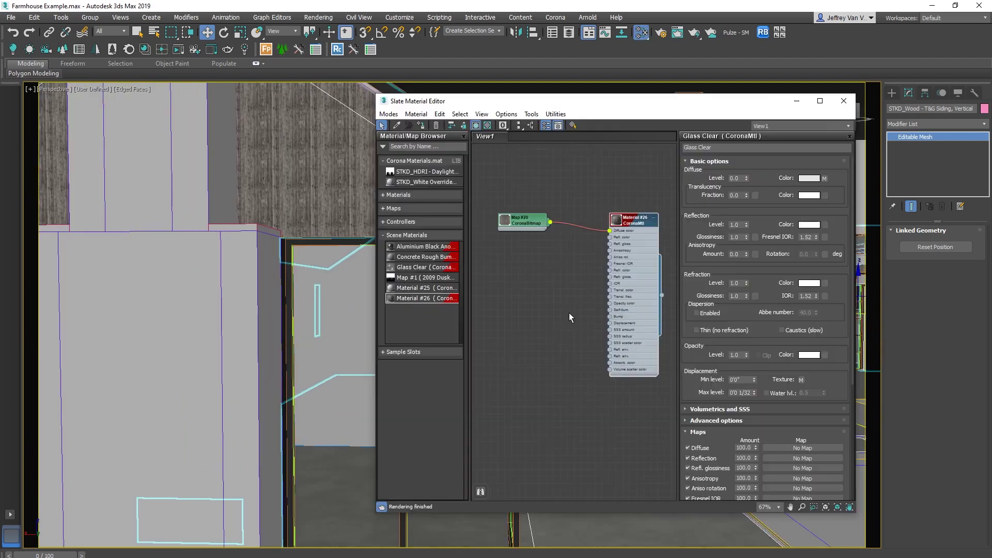
# Step: Enable Use Real-World Scale on Map #20 with a 15'0" size
pyautogui.doubleClick(521, 219)
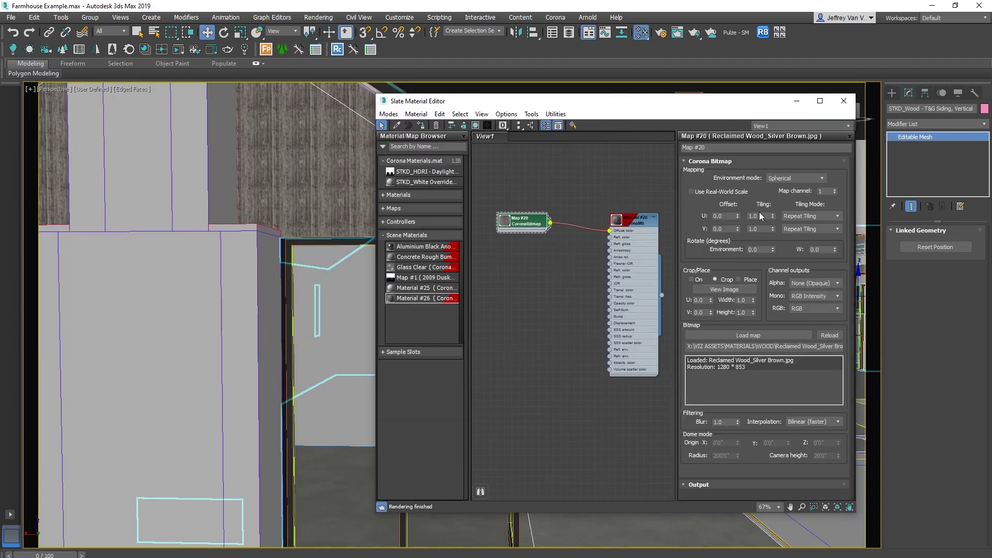
pyautogui.click(714, 192)
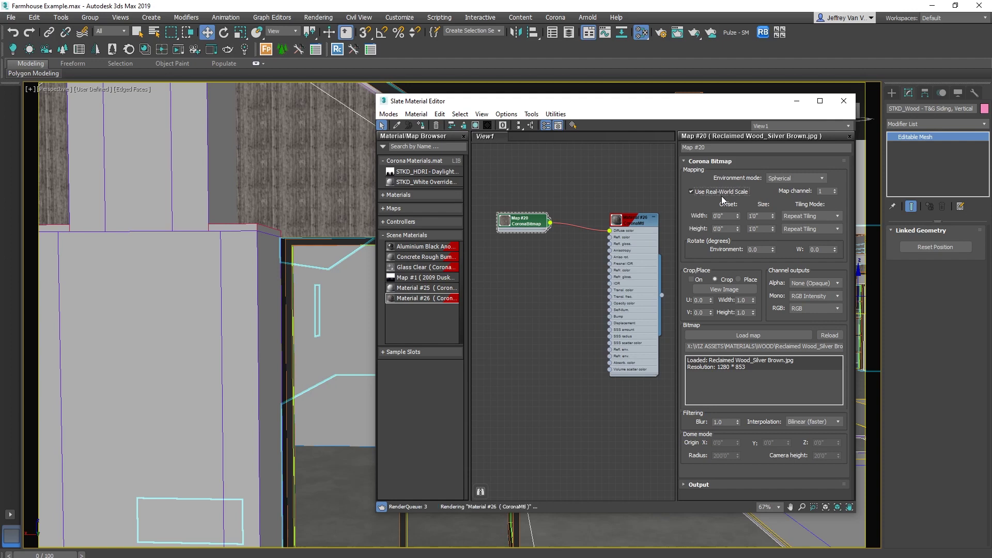
pyautogui.moveTo(760, 215); pyautogui.dragTo(748, 216)
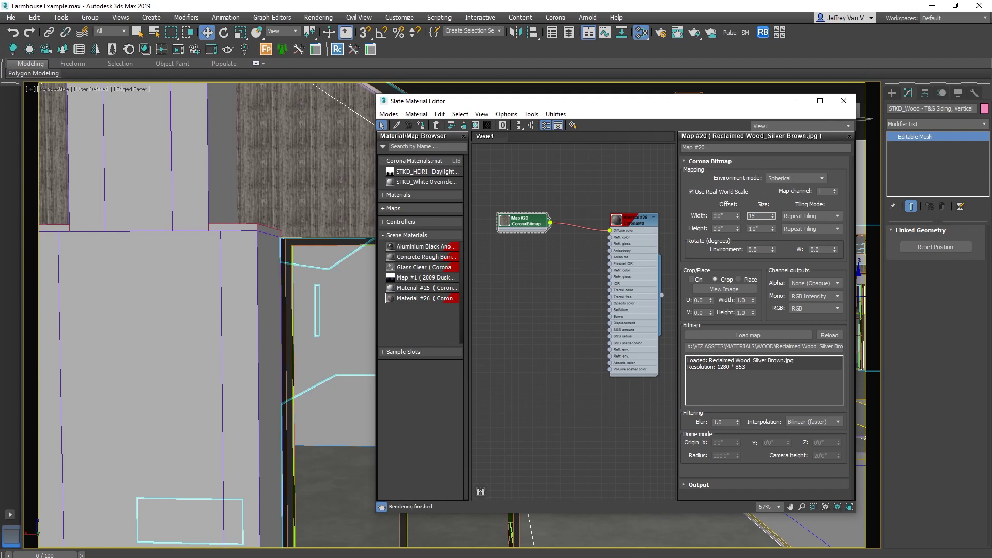
pyautogui.write('15')
pyautogui.press('Return')
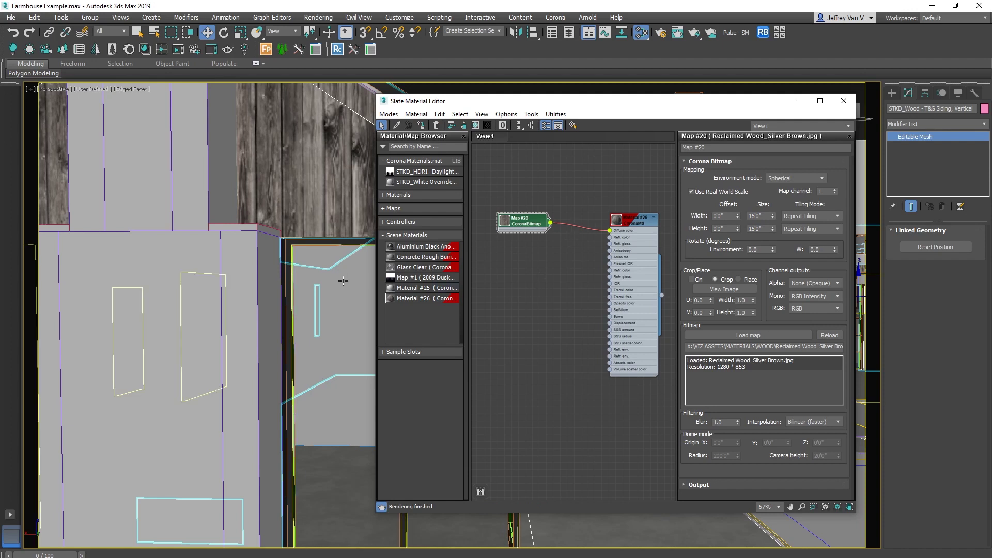
# Step: Change the wood bitmap's width and height to 10'0" each
pyautogui.scroll(-10, 302, 275)
pyautogui.scroll(-4, 273, 272)
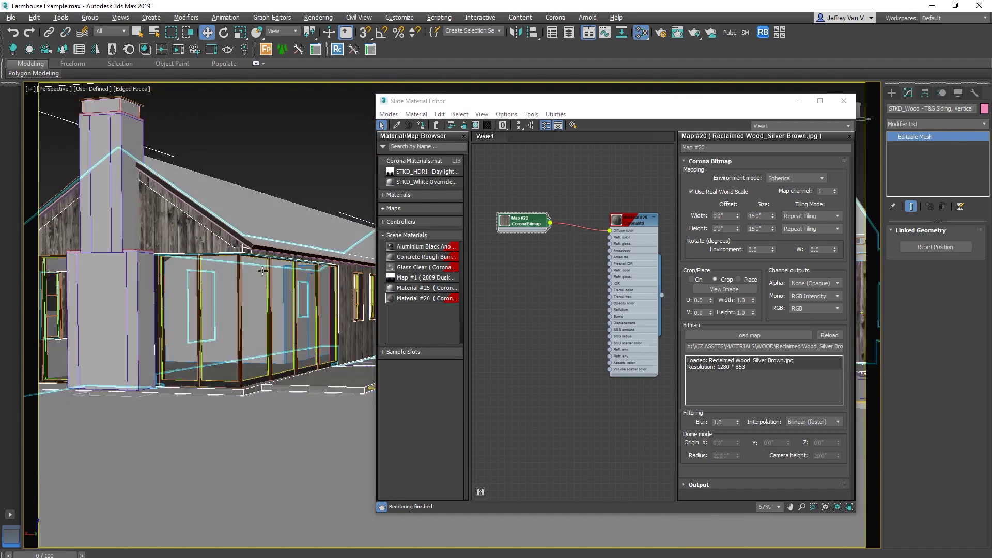
pyautogui.scroll(6, 273, 271)
pyautogui.keyDown('alt'); pyautogui.moveTo(273, 269); pyautogui.dragTo(300, 268, button='middle'); pyautogui.keyUp('alt')
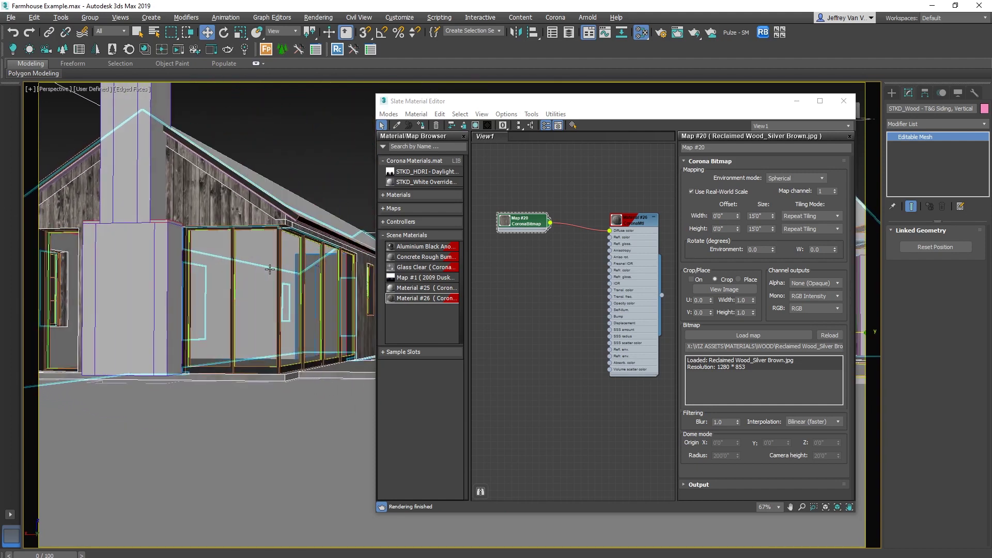
pyautogui.doubleClick(766, 216)
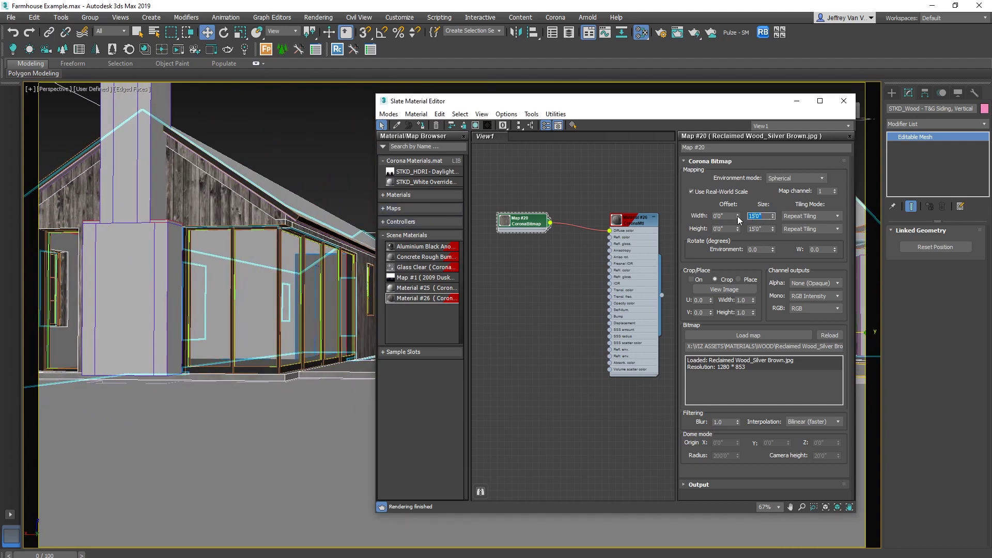
pyautogui.write("10'")
pyautogui.press('Tab')
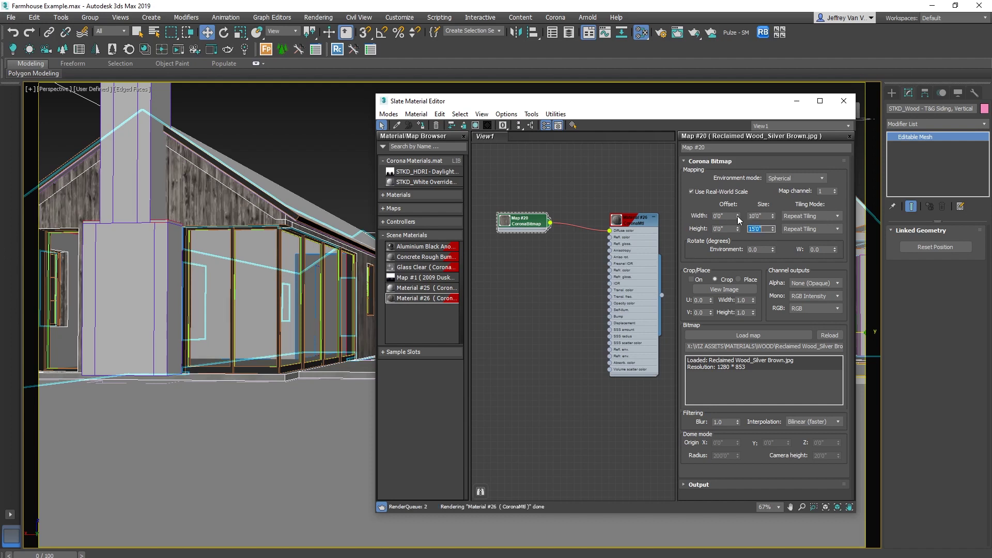
pyautogui.write("10'")
pyautogui.press('Return')
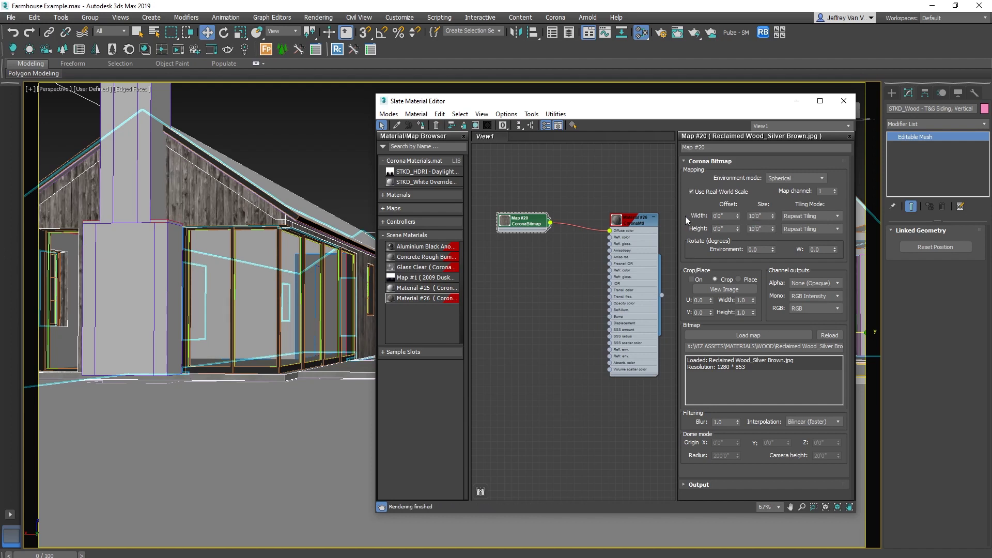
# Step: Adjust the view across the house and minimize the material editor
pyautogui.moveTo(264, 259); pyautogui.dragTo(258, 269, button='middle')
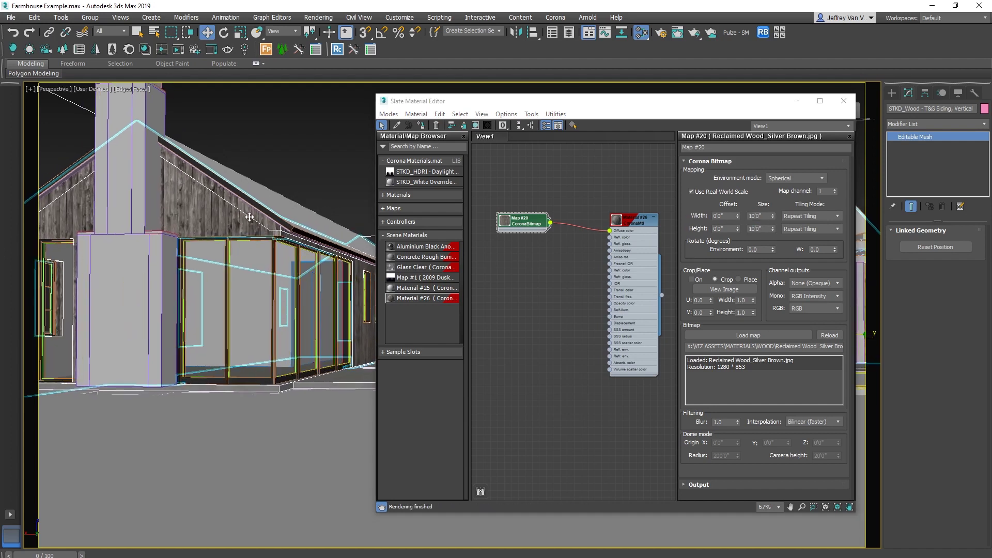
pyautogui.scroll(4, 250, 217)
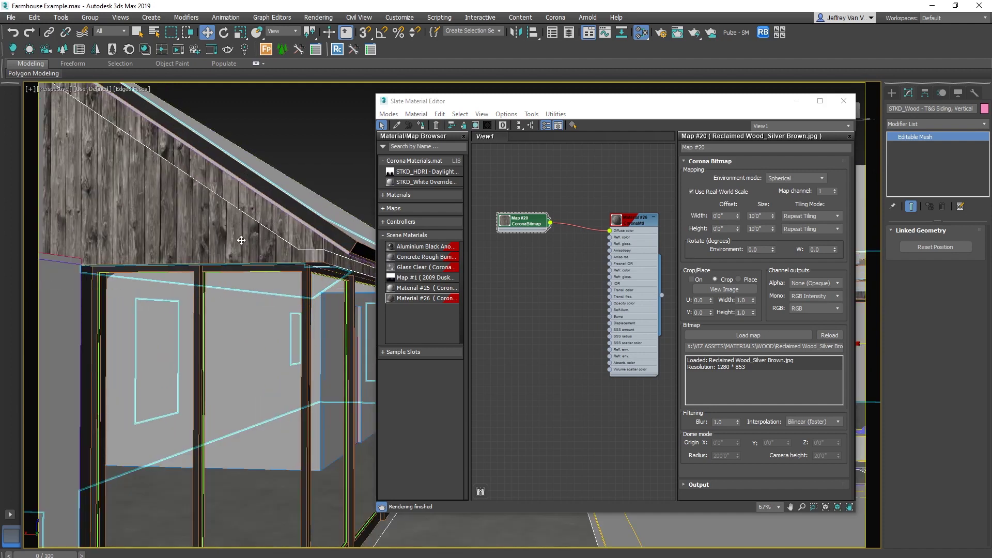
pyautogui.moveTo(217, 226); pyautogui.dragTo(239, 233, button='middle')
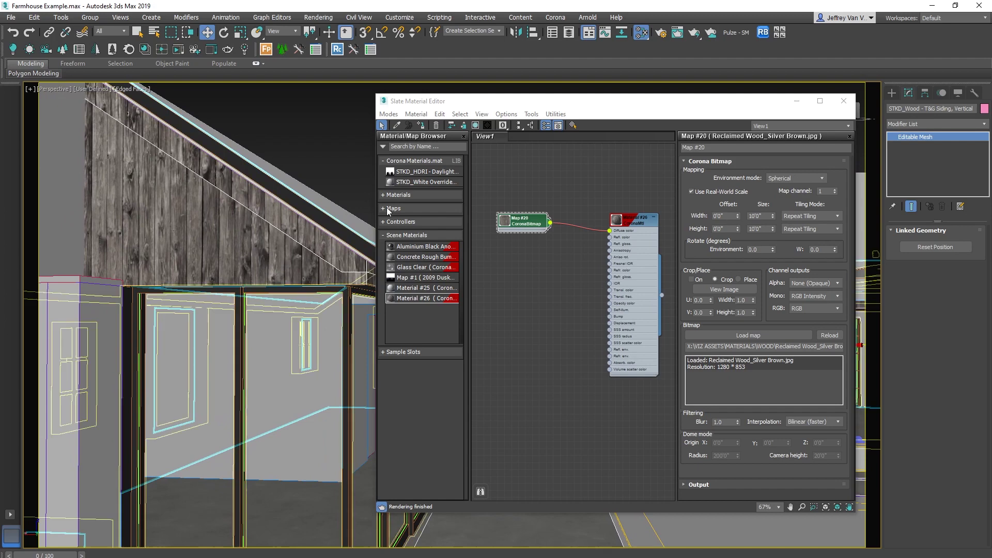
pyautogui.click(796, 101)
# Step: Orbit and zoom the perspective view to face the right gable's wood siding and window
pyautogui.keyDown('alt'); pyautogui.moveTo(576, 295); pyautogui.dragTo(459, 302, button='middle'); pyautogui.keyUp('alt')
pyautogui.scroll(5, 682, 317)
pyautogui.keyDown('alt'); pyautogui.moveTo(682, 317); pyautogui.dragTo(620, 326, button='middle'); pyautogui.keyUp('alt')
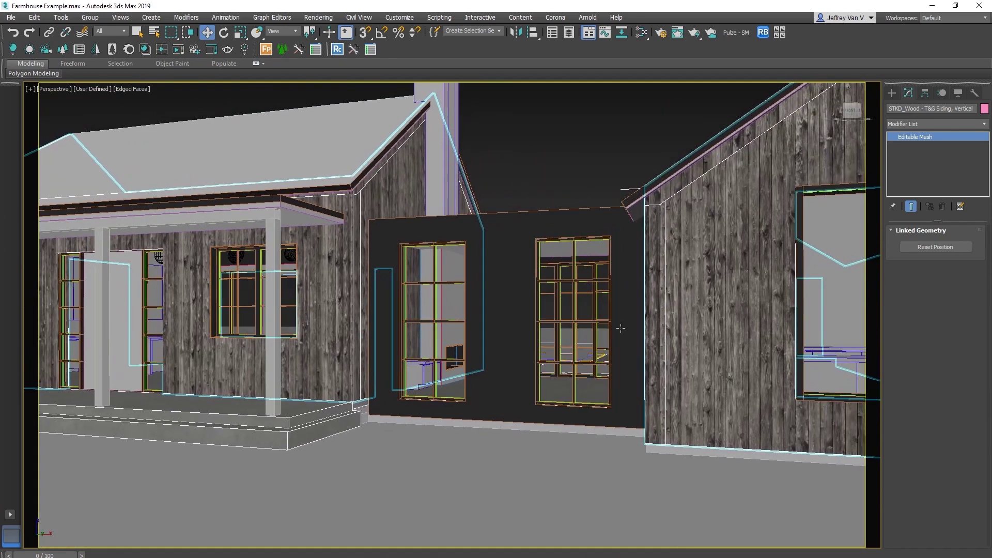
pyautogui.keyDown('alt'); pyautogui.moveTo(596, 262); pyautogui.dragTo(563, 167, button='middle'); pyautogui.keyUp('alt')
pyautogui.scroll(3, 563, 166)
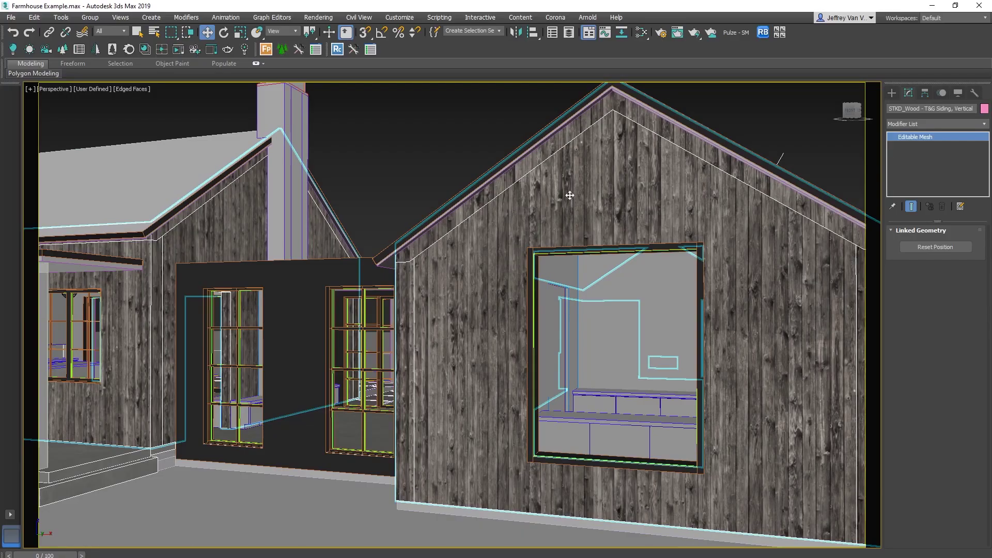
pyautogui.click(906, 122)
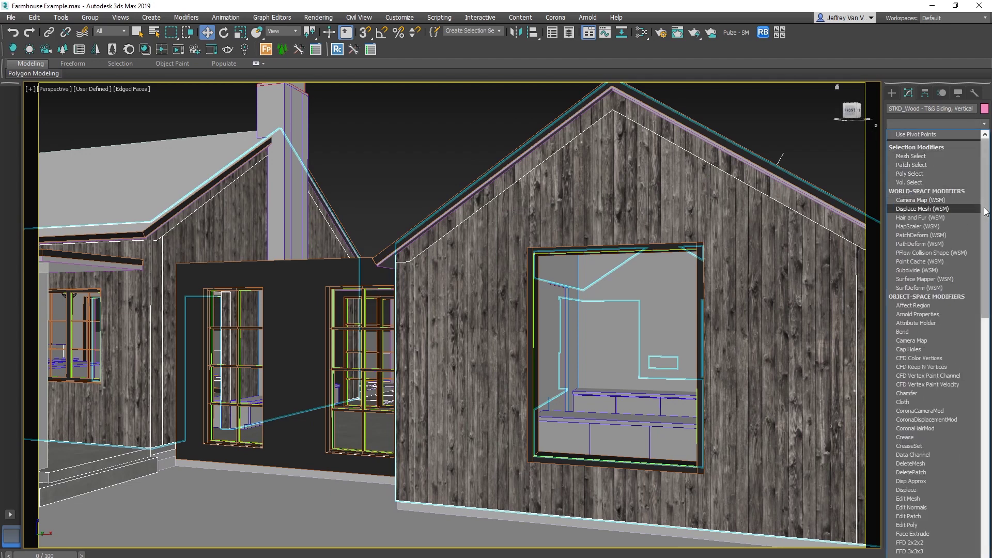
# Step: Add a UVW Map modifier to the siding and toggle it to compare
pyautogui.scroll(-12, 970, 335)
pyautogui.scroll(-13, 970, 336)
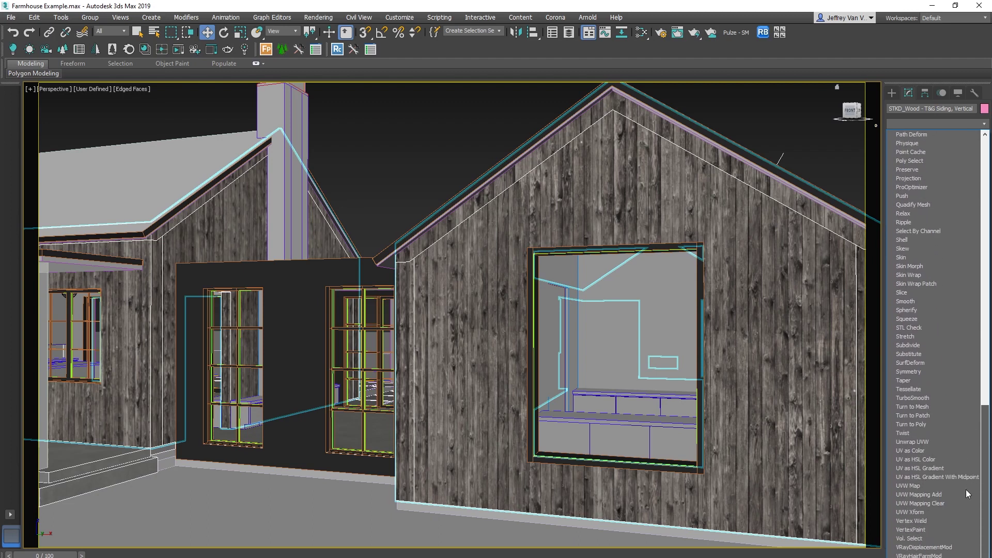
pyautogui.click(922, 485)
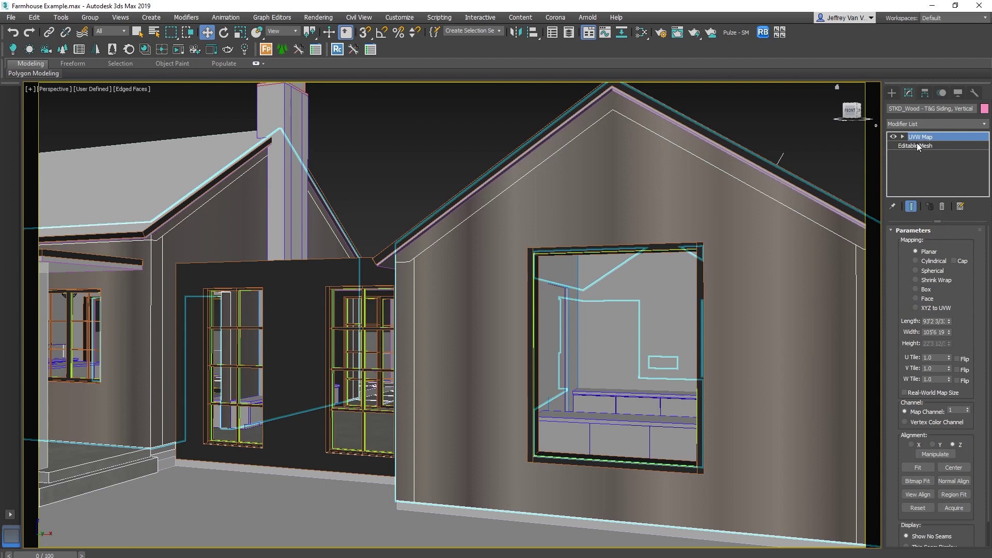
pyautogui.click(893, 136)
pyautogui.click(893, 137)
pyautogui.click(893, 137)
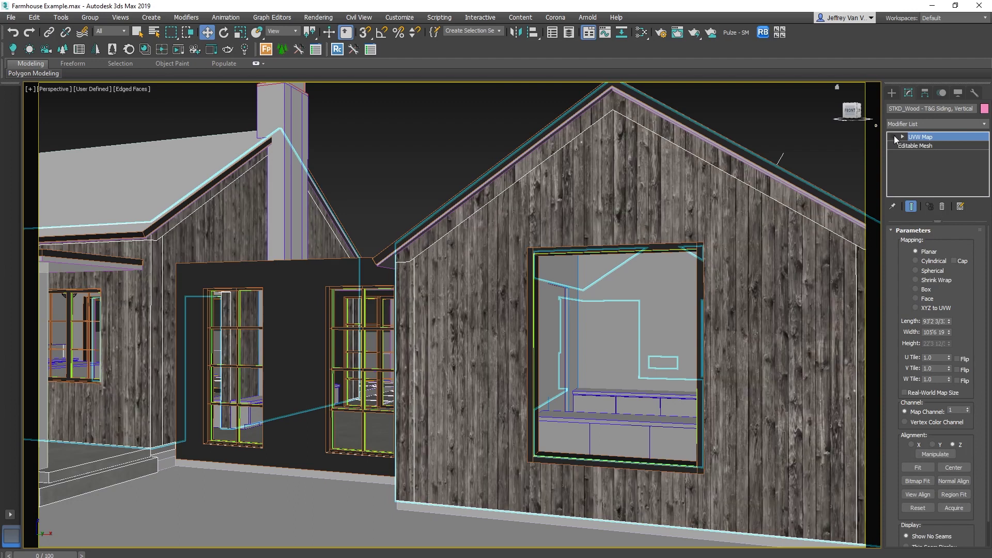
pyautogui.click(893, 136)
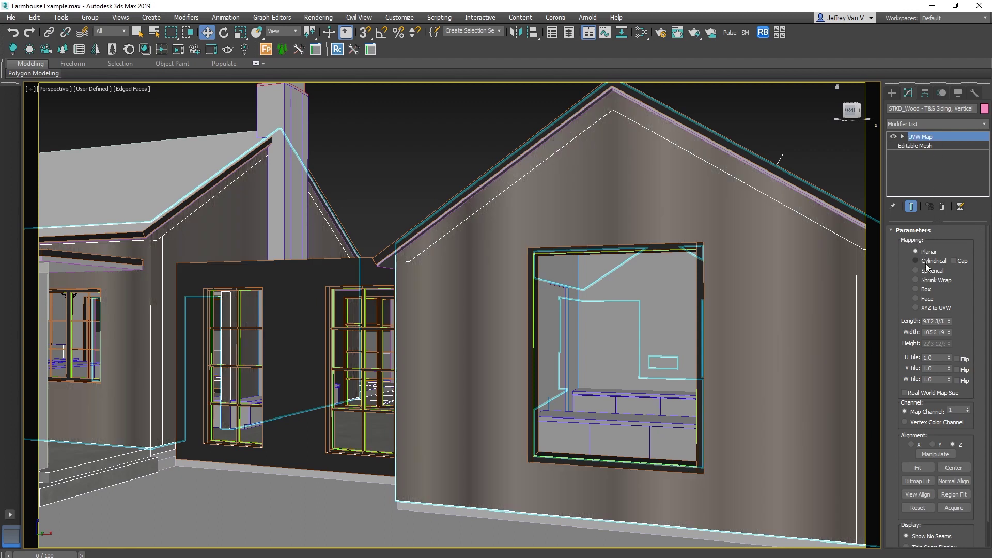
# Step: Set the UVW Map to Box projection with Real-World Map Size
pyautogui.click(924, 290)
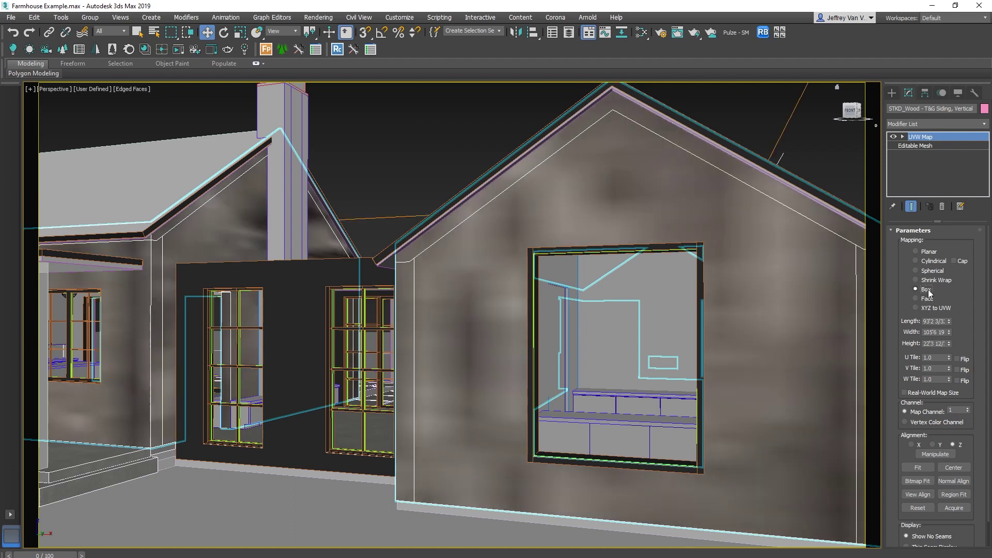
pyautogui.click(905, 392)
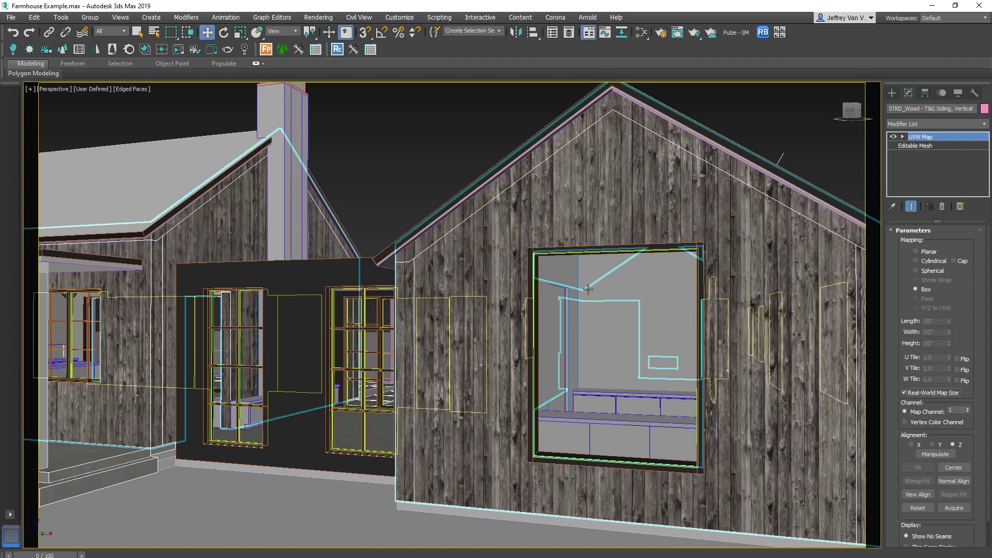
pyautogui.scroll(-3, 476, 276)
pyautogui.keyDown('alt'); pyautogui.moveTo(456, 278); pyautogui.dragTo(794, 163, button='middle'); pyautogui.keyUp('alt')
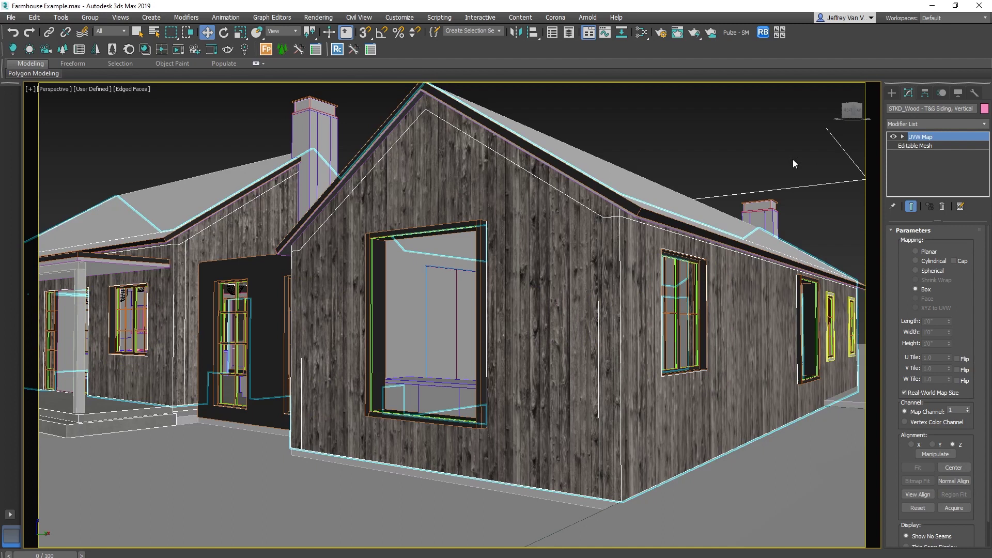
pyautogui.click(893, 137)
# Step: Re-enable the UVW mapping and trial-move, rotate and scale its gizmo on the front wall
pyautogui.click(893, 137)
pyautogui.click(919, 145)
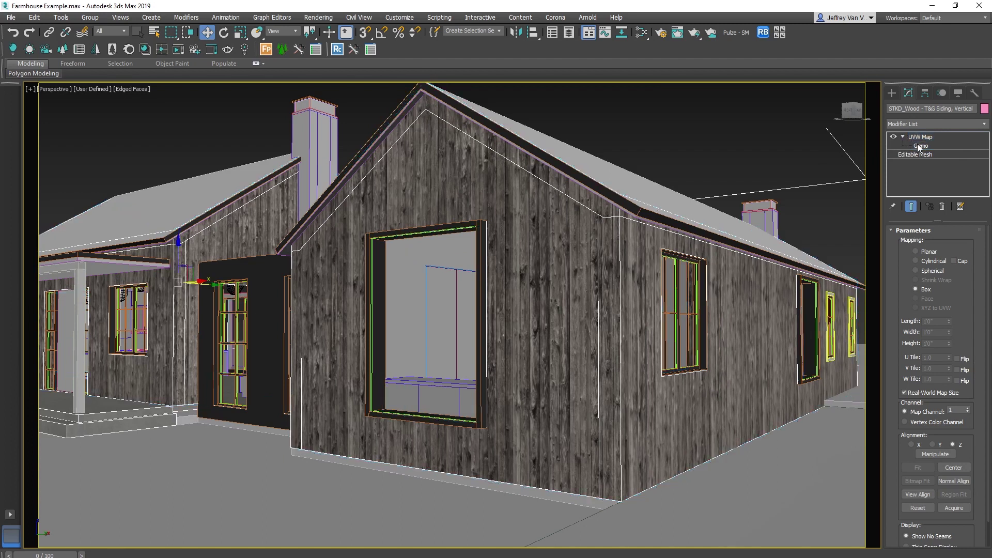
pyautogui.keyDown('alt'); pyautogui.moveTo(190, 295); pyautogui.dragTo(329, 271, button='middle'); pyautogui.keyUp('alt')
pyautogui.moveTo(328, 270); pyautogui.dragTo(358, 258)
pyautogui.press('e')
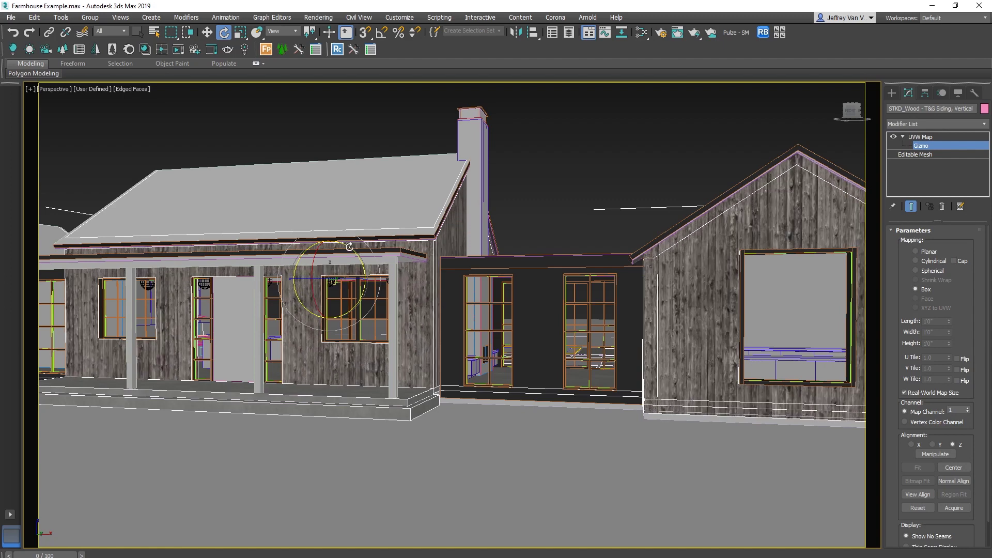
pyautogui.keyDown('alt'); pyautogui.moveTo(359, 258); pyautogui.dragTo(305, 261, button='middle'); pyautogui.keyUp('alt')
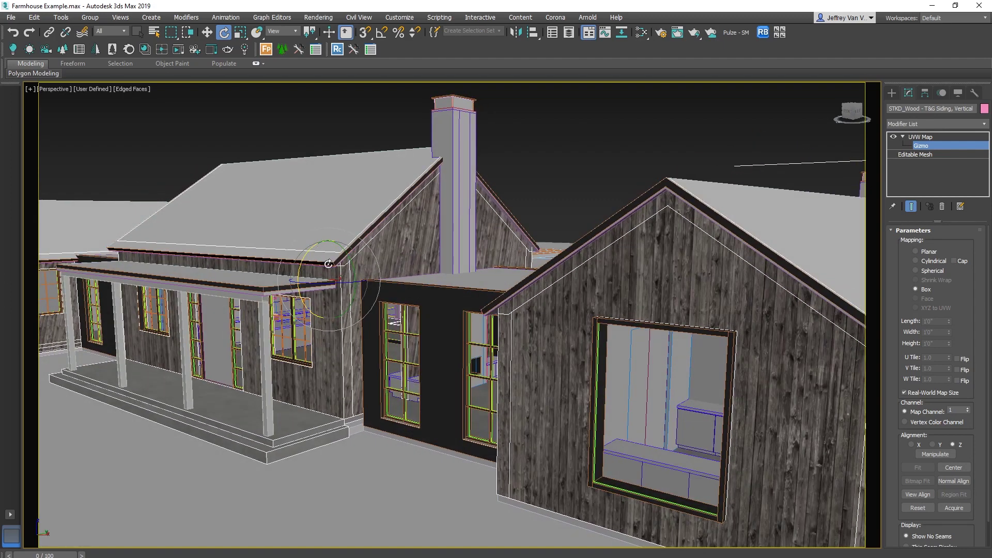
pyautogui.press('r')
pyautogui.moveTo(329, 272)
pyautogui.mouseDown()
pyautogui.moveTo(325, 285)
pyautogui.moveTo(325, 263)
pyautogui.mouseUp()
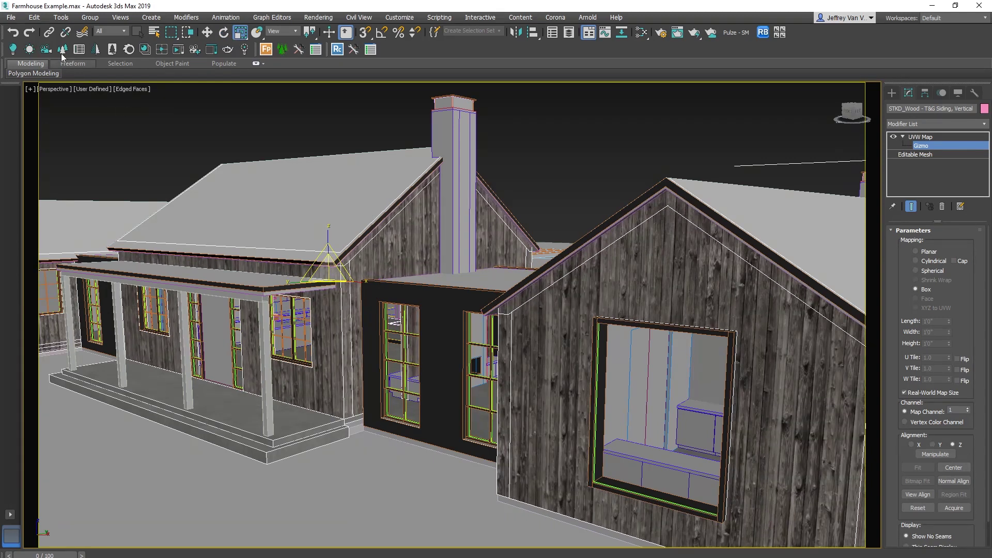
# Step: Undo the gizmo changes and reopen the Slate Material Editor
pyautogui.click(34, 17)
pyautogui.click(54, 36)
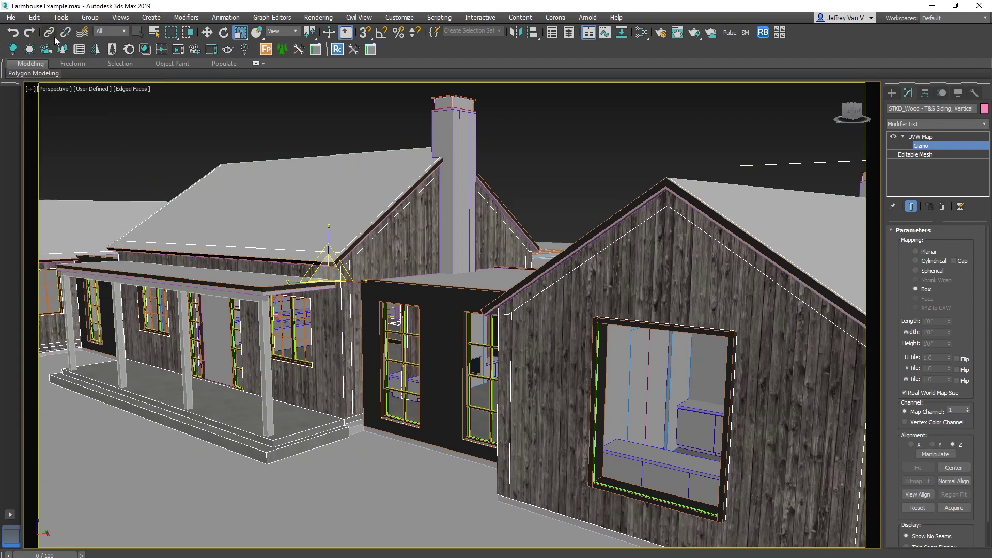
pyautogui.press('m')
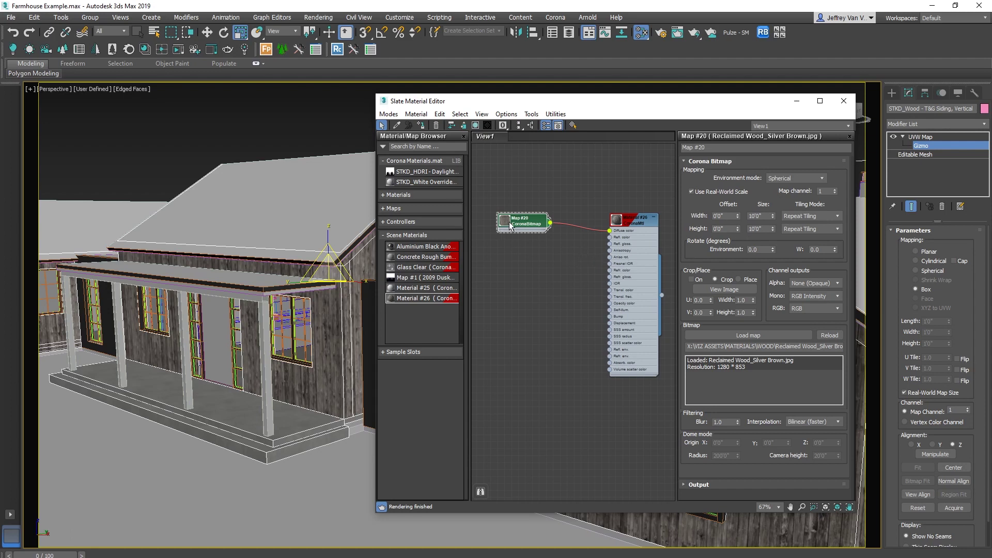
# Step: Open an enlarged preview window for Material #26 at the screen's left
pyautogui.rightClick(634, 227)
pyautogui.click(665, 267)
pyautogui.moveTo(664, 271); pyautogui.dragTo(188, 115)
pyautogui.moveTo(185, 242); pyautogui.dragTo(259, 391)
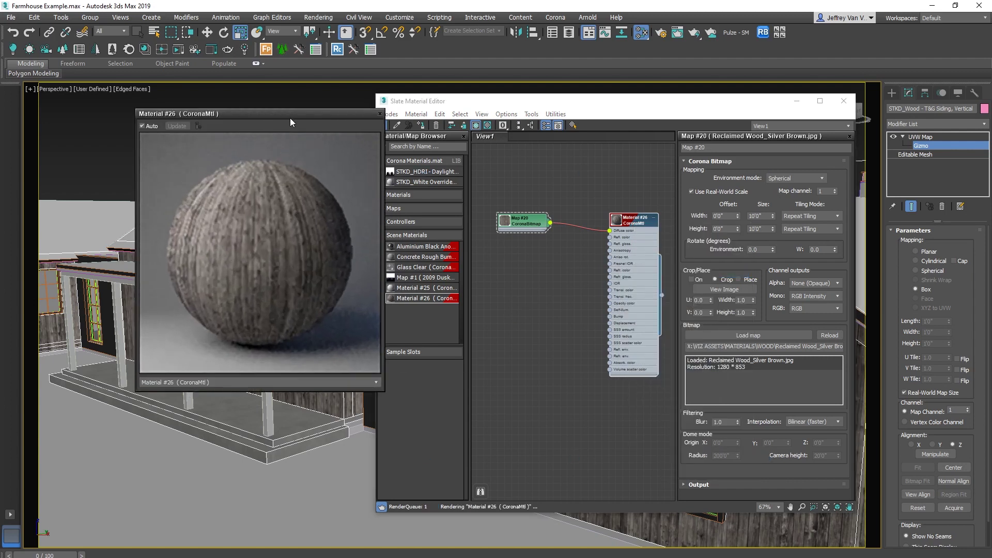
pyautogui.moveTo(290, 118); pyautogui.dragTo(237, 113)
# Step: Wire a bitmap into the Bump slot loaded with Reclaimed Wood_Bump.jpg
pyautogui.keyDown('shift'); pyautogui.moveTo(525, 221); pyautogui.dragTo(609, 316); pyautogui.keyUp('shift')
pyautogui.doubleClick(506, 279)
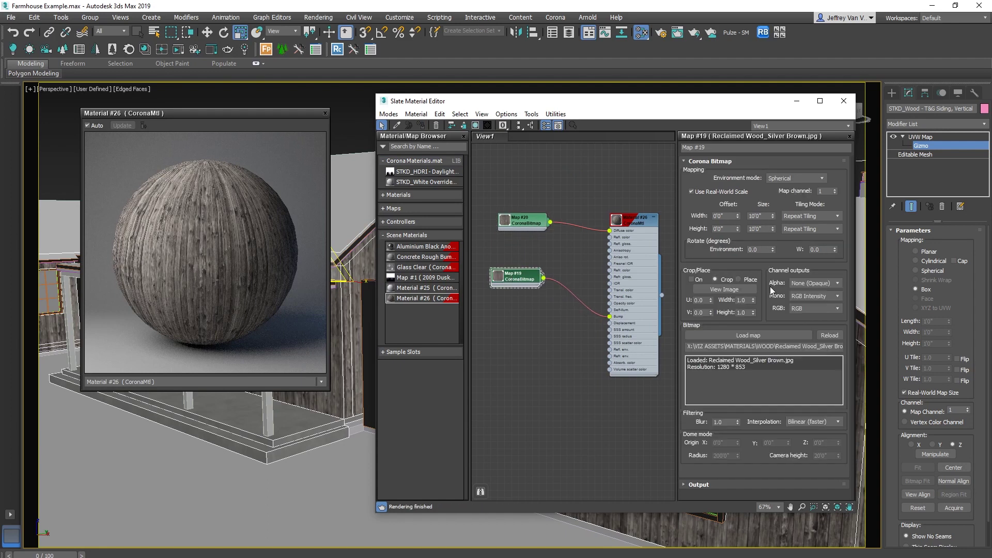
pyautogui.click(748, 335)
pyautogui.doubleClick(578, 87)
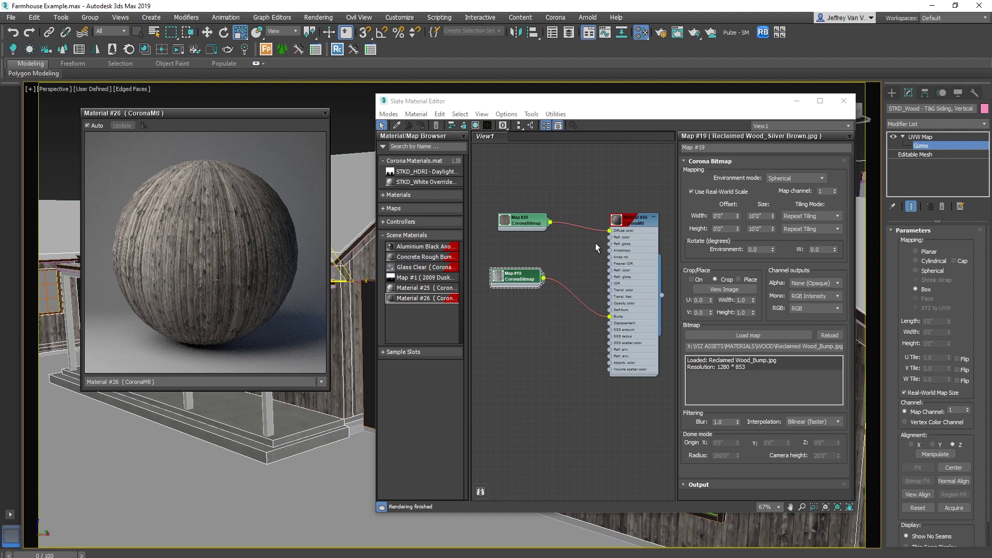
# Step: Set Material #26 Reflection Level 0.2 and Glossiness 0.6, then close the editor
pyautogui.doubleClick(634, 237)
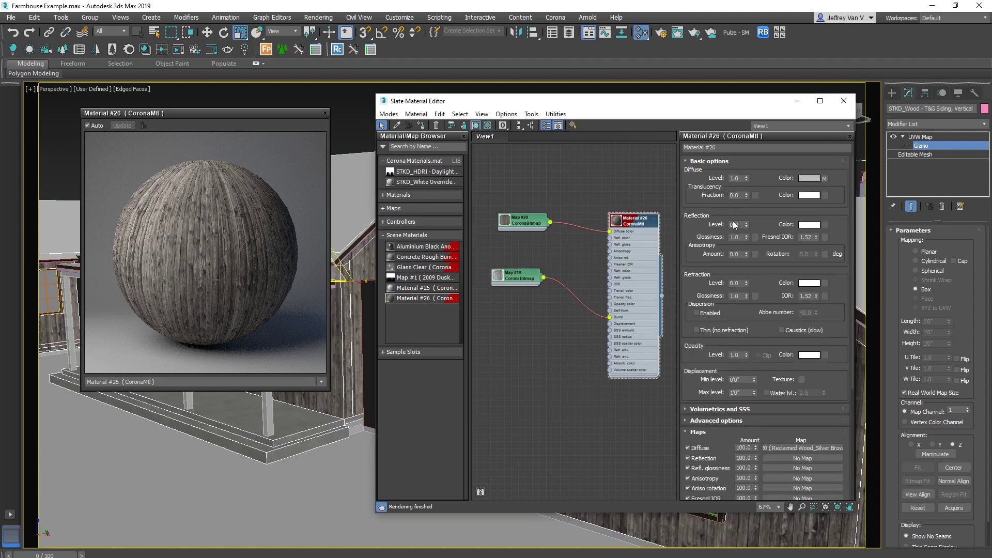
pyautogui.doubleClick(733, 224)
pyautogui.write('0.2')
pyautogui.press('Return')
pyautogui.press('Tab')
pyautogui.write('0.6')
pyautogui.press('Return')
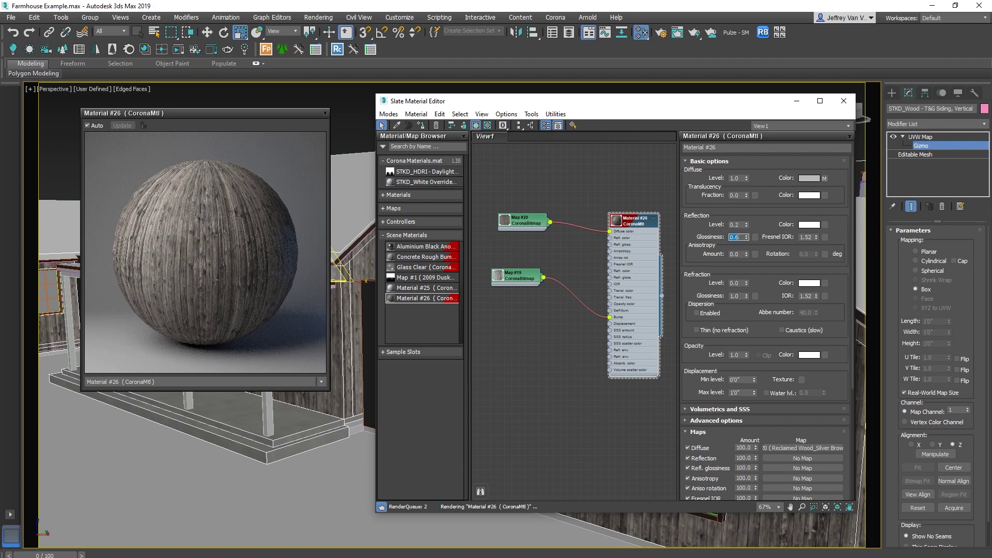
pyautogui.click(842, 102)
pyautogui.keyDown('alt'); pyautogui.moveTo(594, 243); pyautogui.dragTo(353, 128, button='middle'); pyautogui.keyUp('alt')
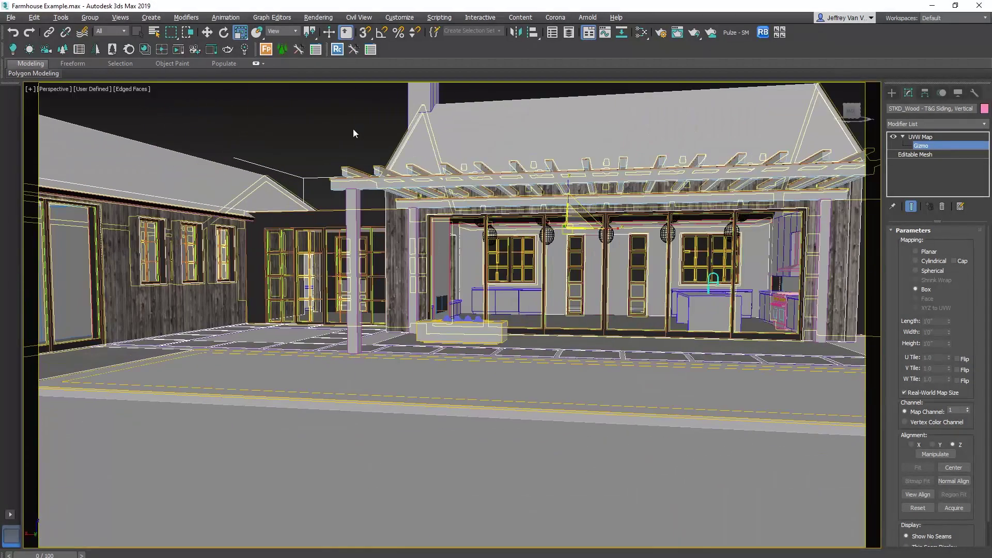
# Step: View through CoronaCamera001 and browse the Corona Material Library's Stone category
pyautogui.press('c')
pyautogui.doubleClick(454, 232)
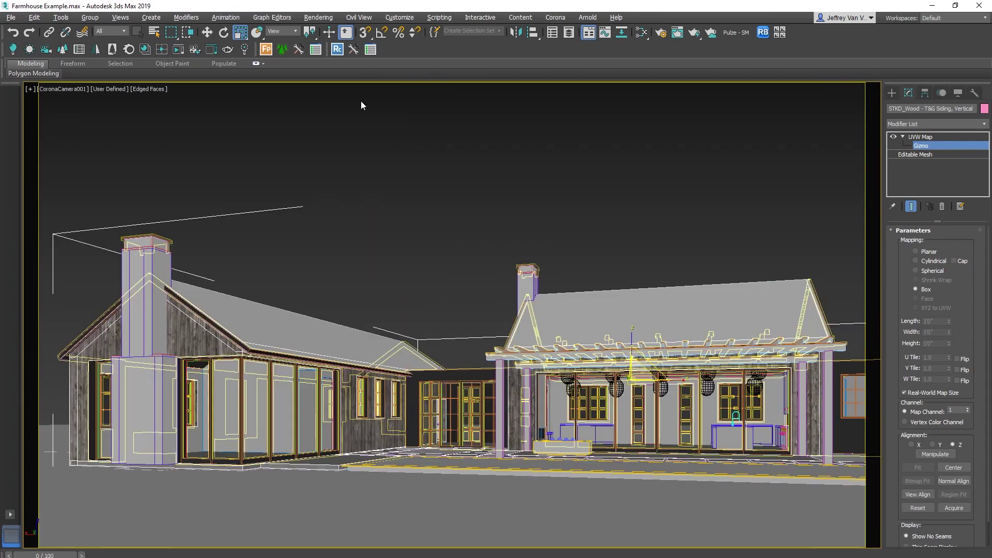
pyautogui.click(145, 49)
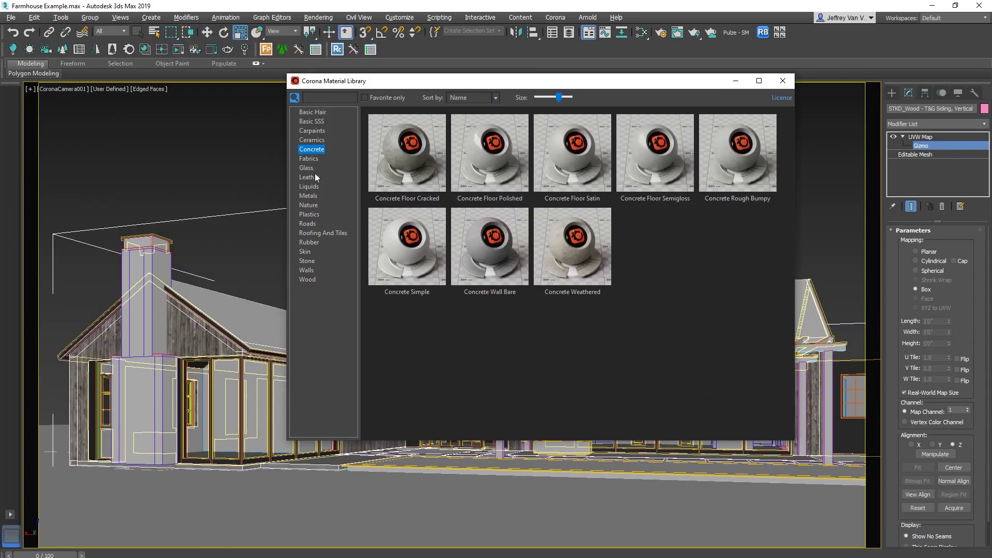
pyautogui.click(307, 261)
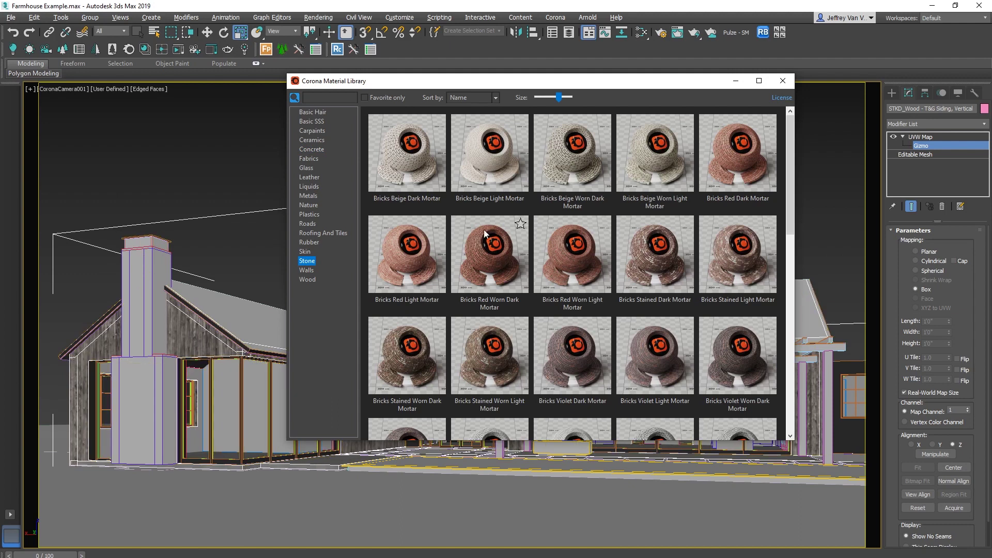
# Step: Dismiss the viewport quick menu and collapse the UVW Map modifier entry
pyautogui.scroll(-3, 518, 354)
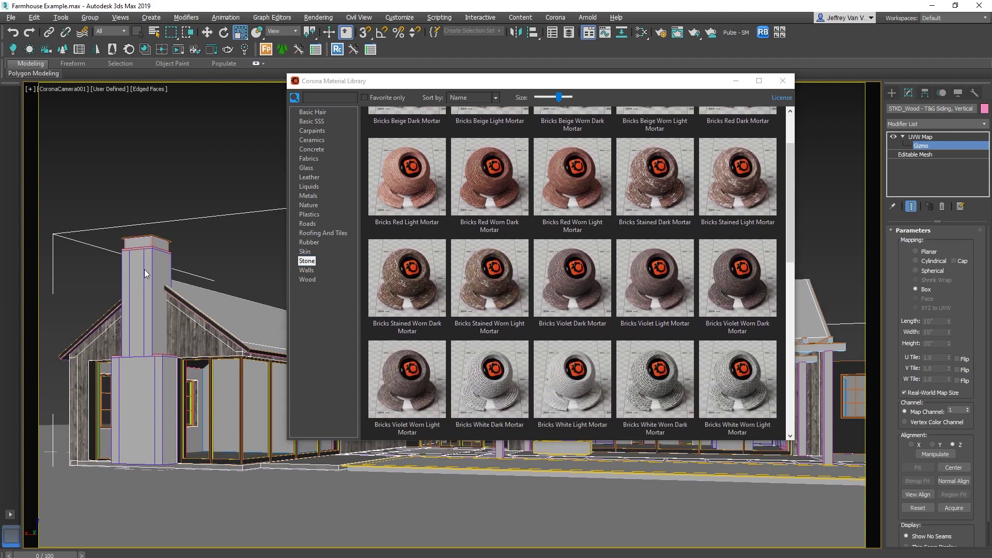
pyautogui.rightClick(144, 268)
pyautogui.click(269, 243)
pyautogui.click(924, 137)
pyautogui.click(904, 136)
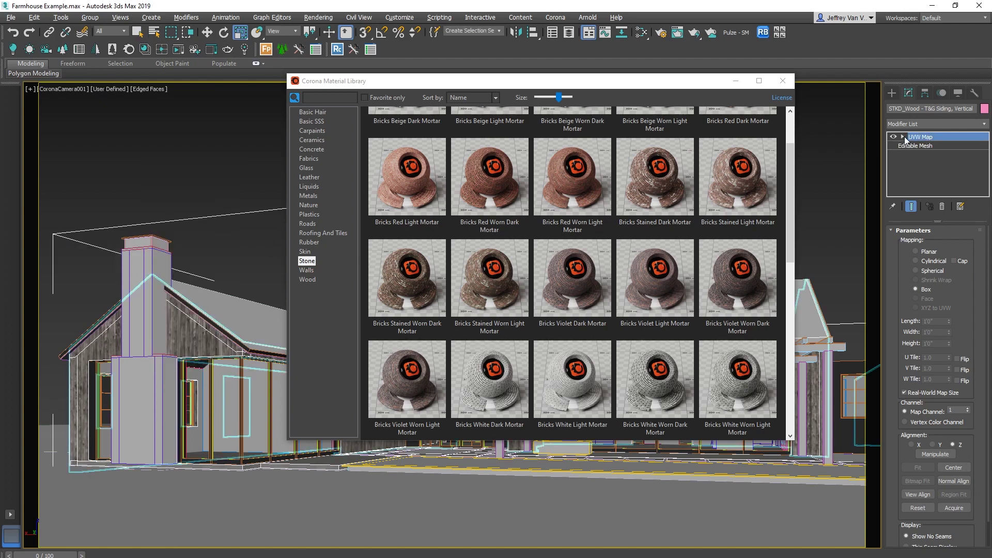
# Step: Assign Bricks Violet Worn Light Mortar to the chimney and close the material library
pyautogui.click(146, 265)
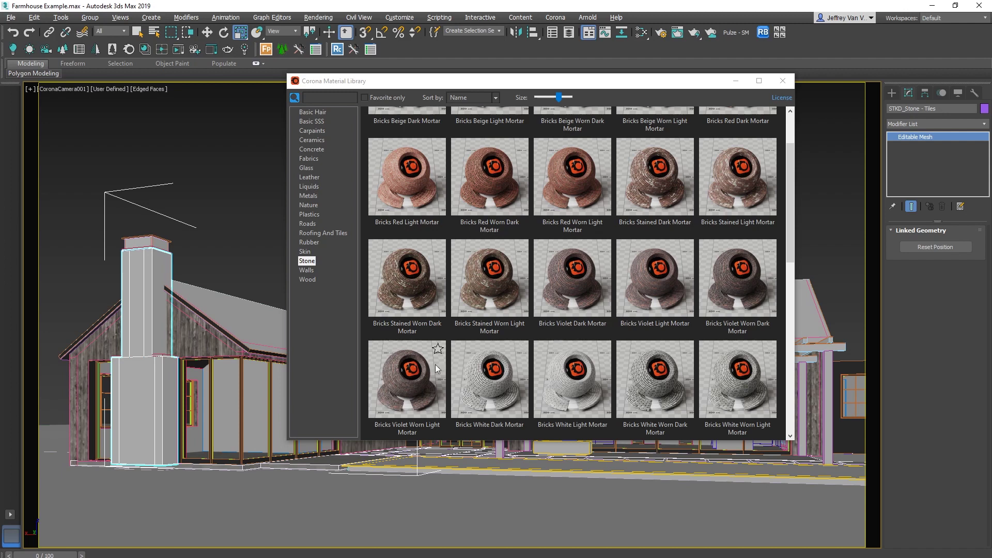
pyautogui.rightClick(402, 373)
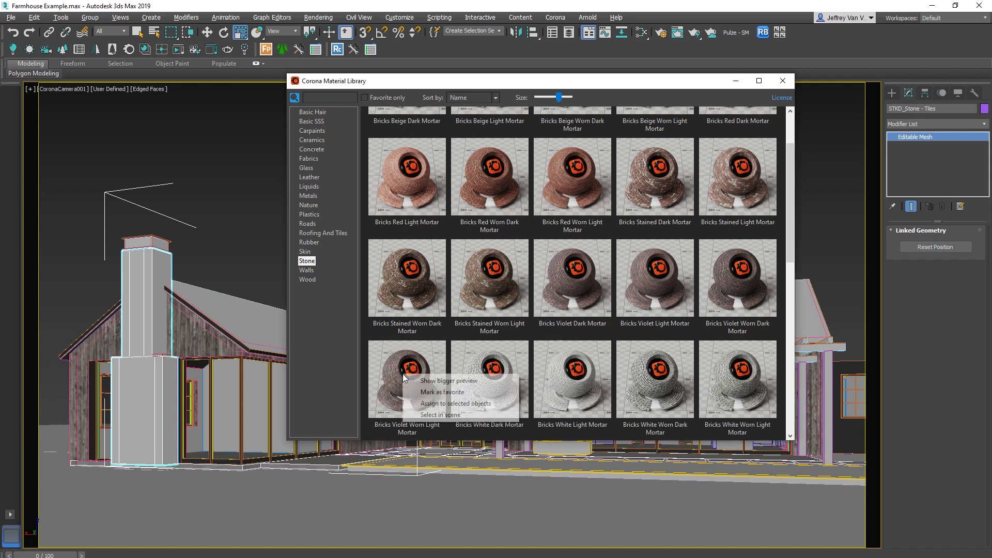
pyautogui.click(431, 403)
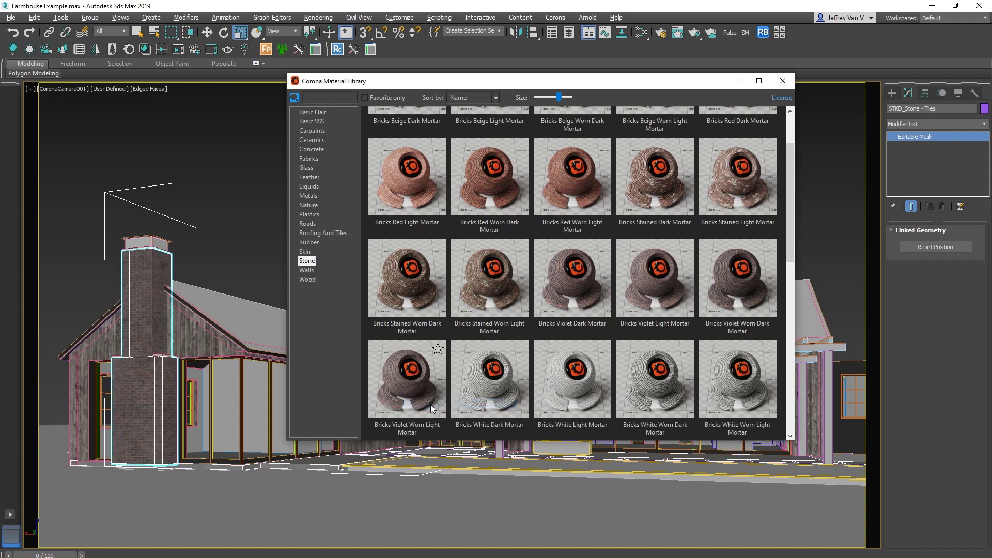
pyautogui.click(783, 81)
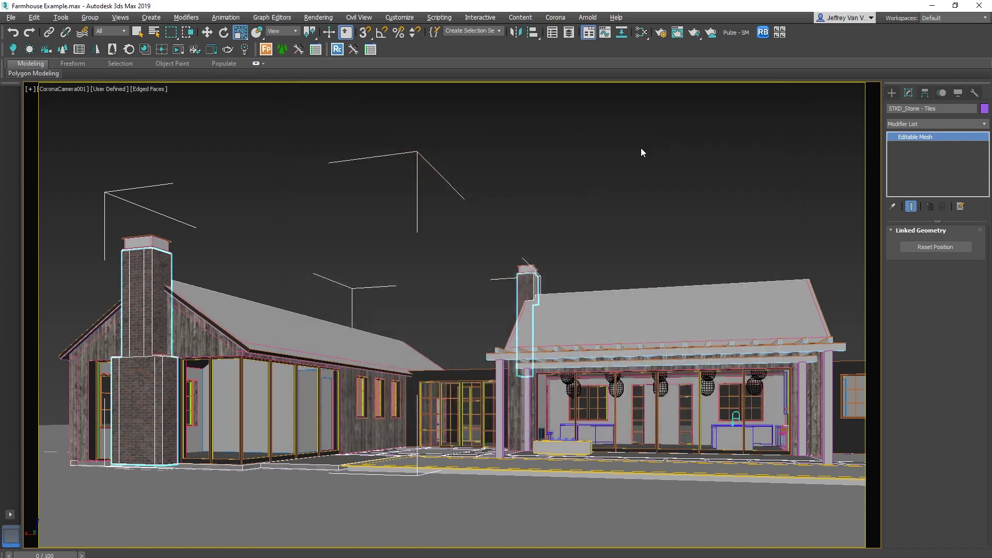
pyautogui.click(618, 176)
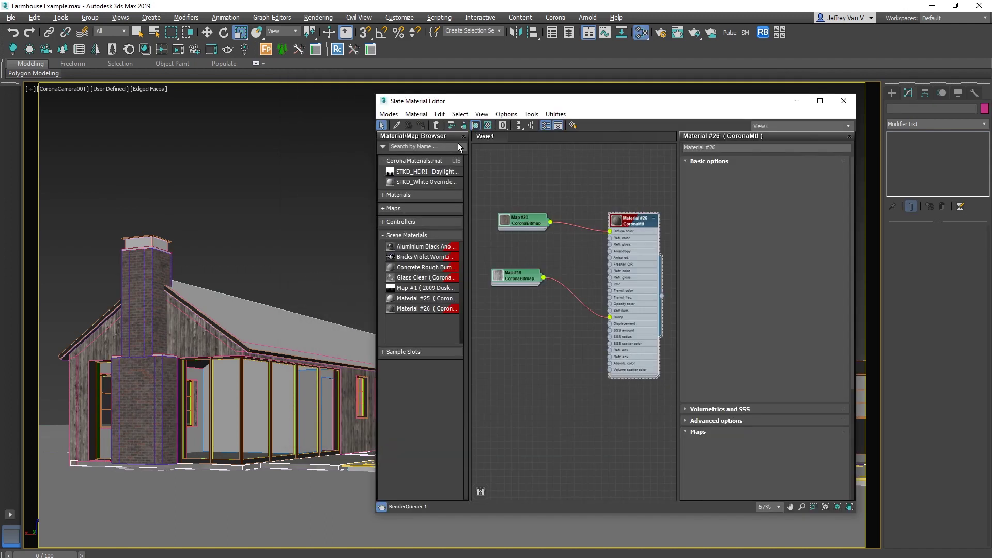
# Step: Assign the black aluminium material to the metal roof
pyautogui.press('w')
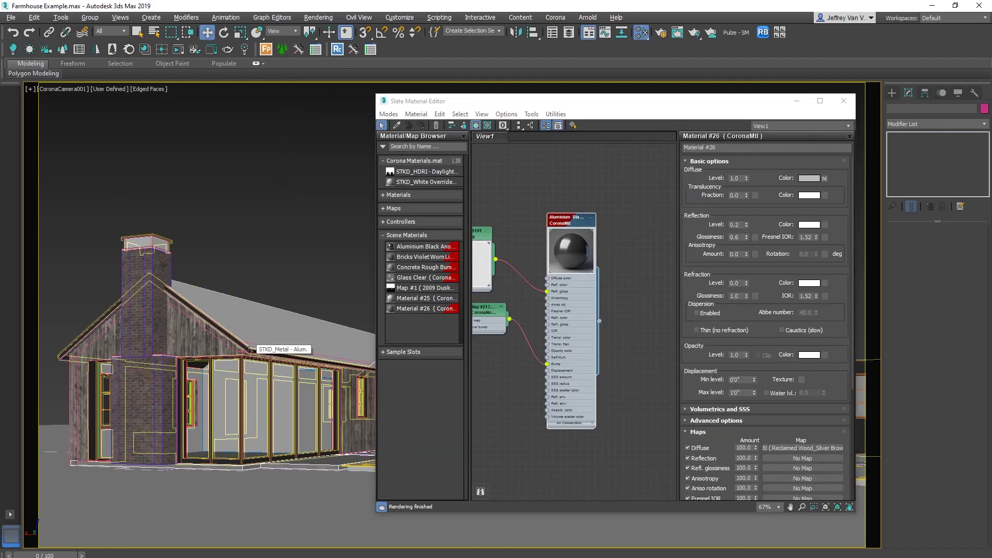
pyautogui.click(275, 332)
pyautogui.rightClick(564, 219)
pyautogui.click(592, 225)
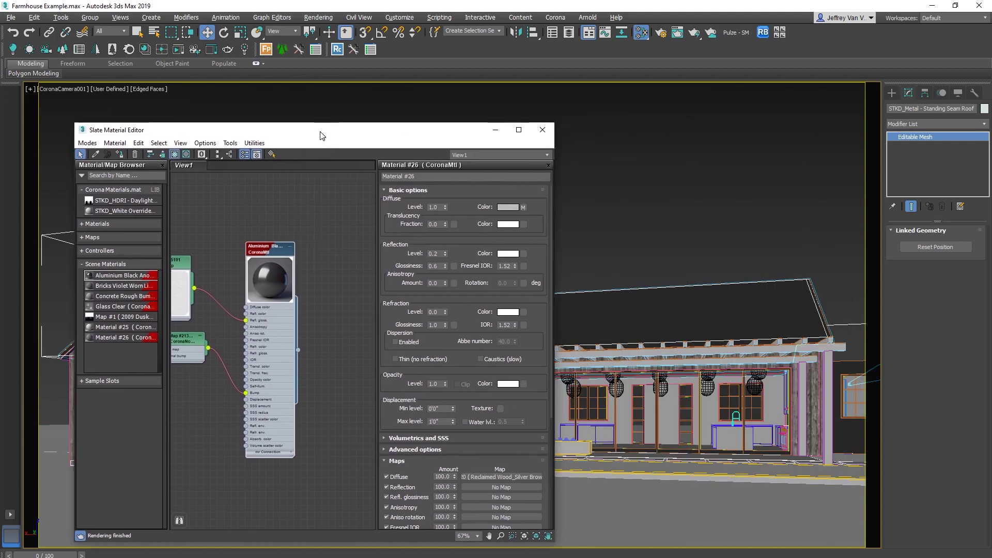
# Step: Assign aluminium to the two porch beams, close the editor, and start a Corona render
pyautogui.click(826, 357)
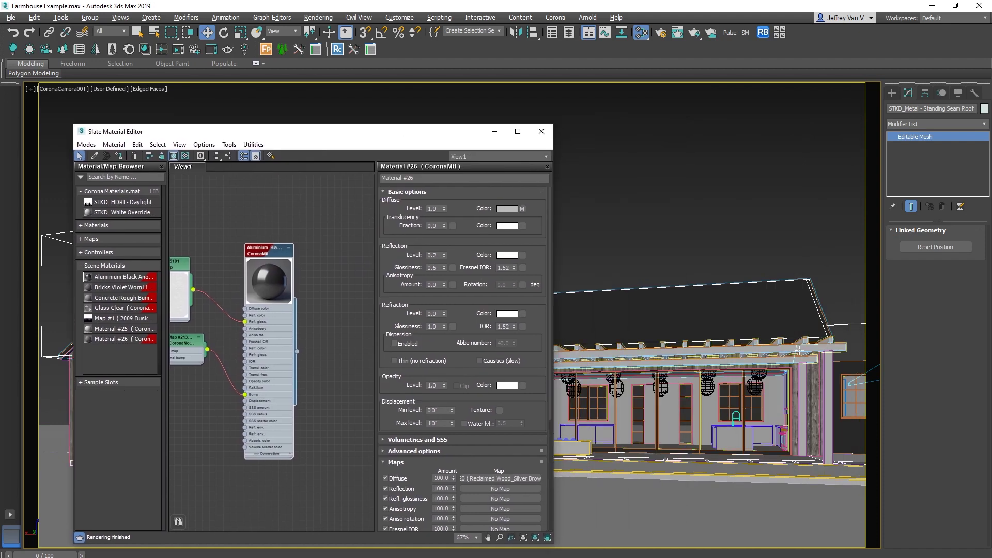
pyautogui.keyDown('ctrl'); pyautogui.click(828, 372); pyautogui.keyUp('ctrl')
pyautogui.rightClick(268, 251)
pyautogui.click(292, 259)
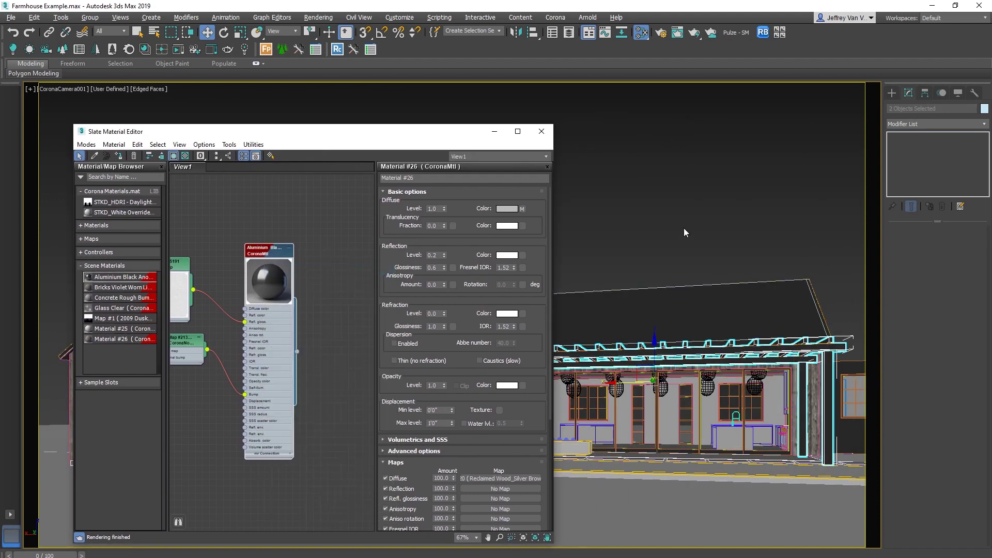
pyautogui.click(727, 206)
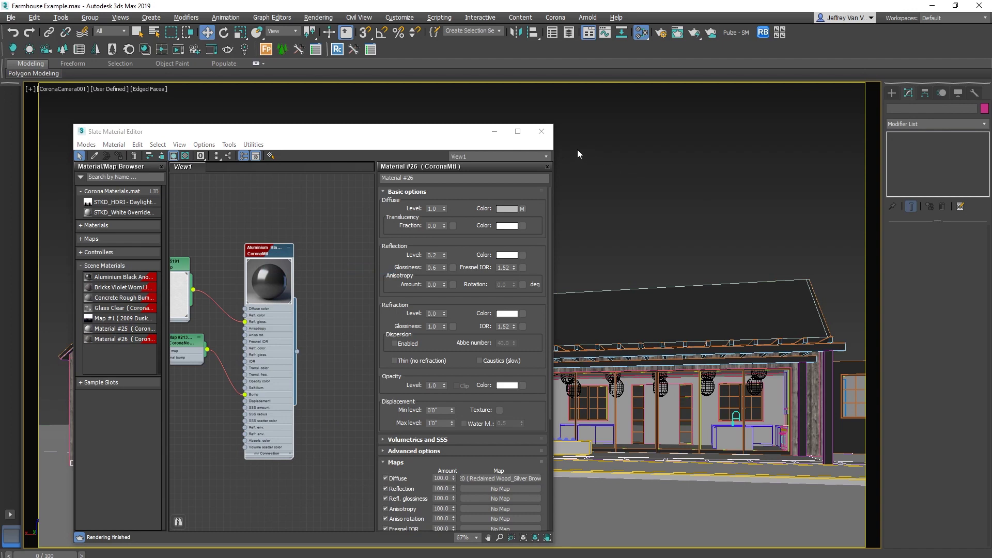
pyautogui.click(541, 131)
pyautogui.hotkey('shift', 'q')
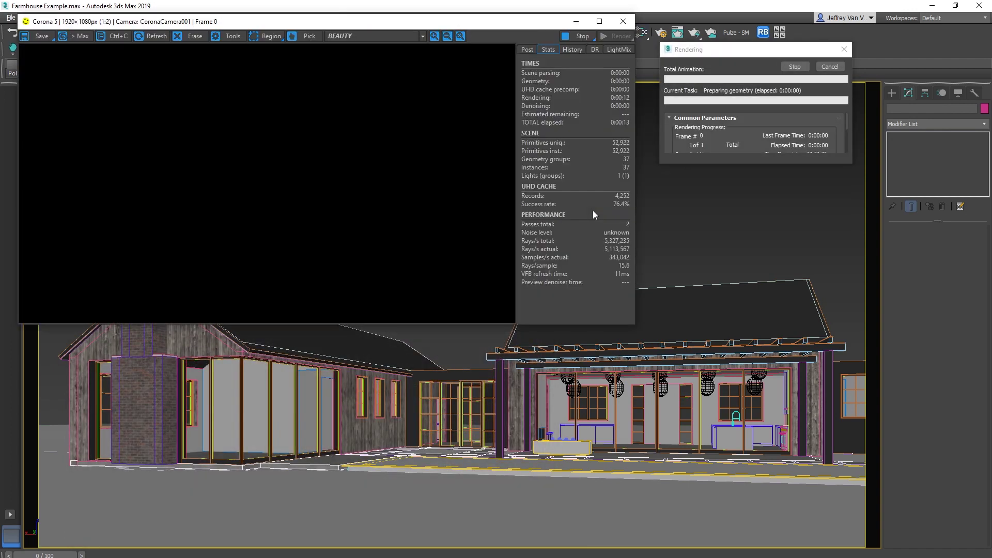